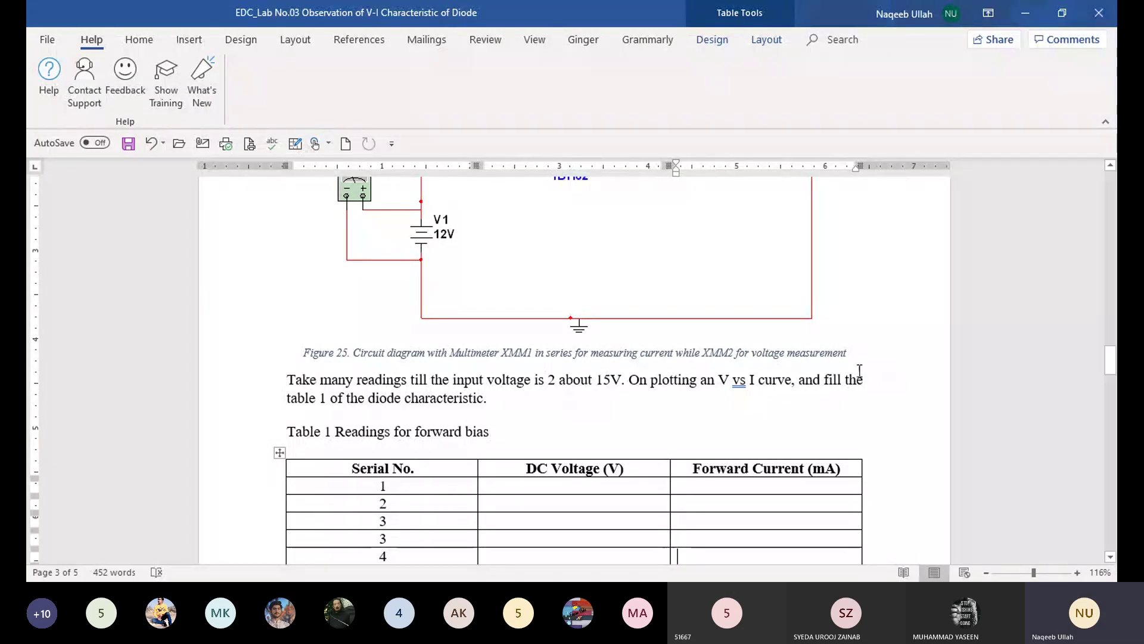
- Change the starting input voltage in the readings instruction below Figure 25 to 0
{"action": "left_click", "coordinate": [858, 366]}
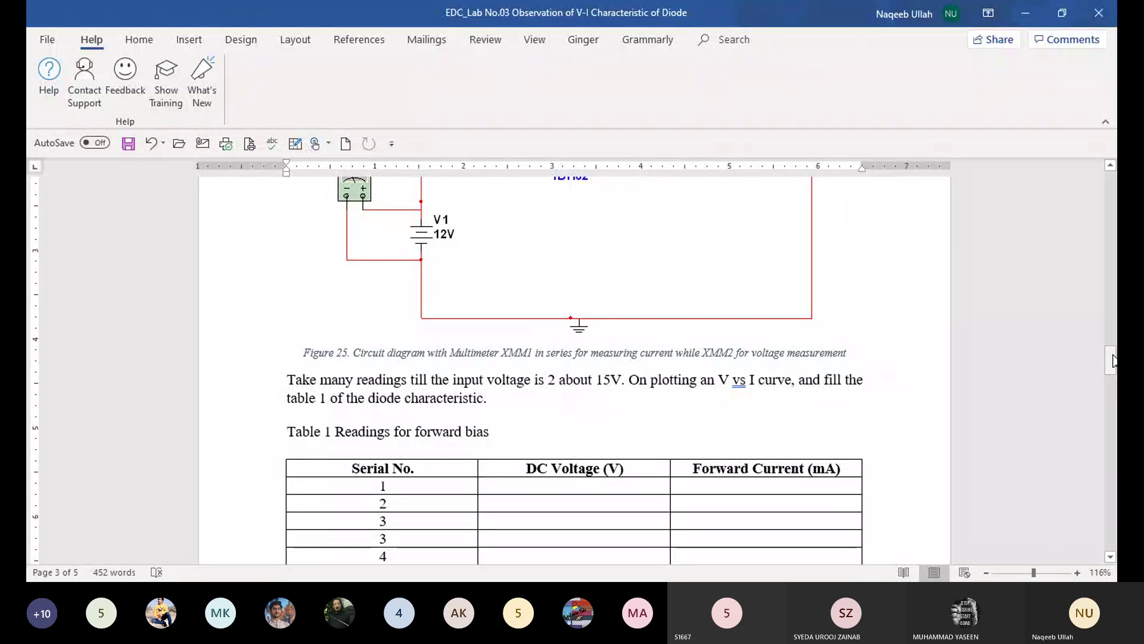
{"action": "scroll", "coordinate": [1112, 348], "scroll_direction": "up", "scroll_amount": 2}
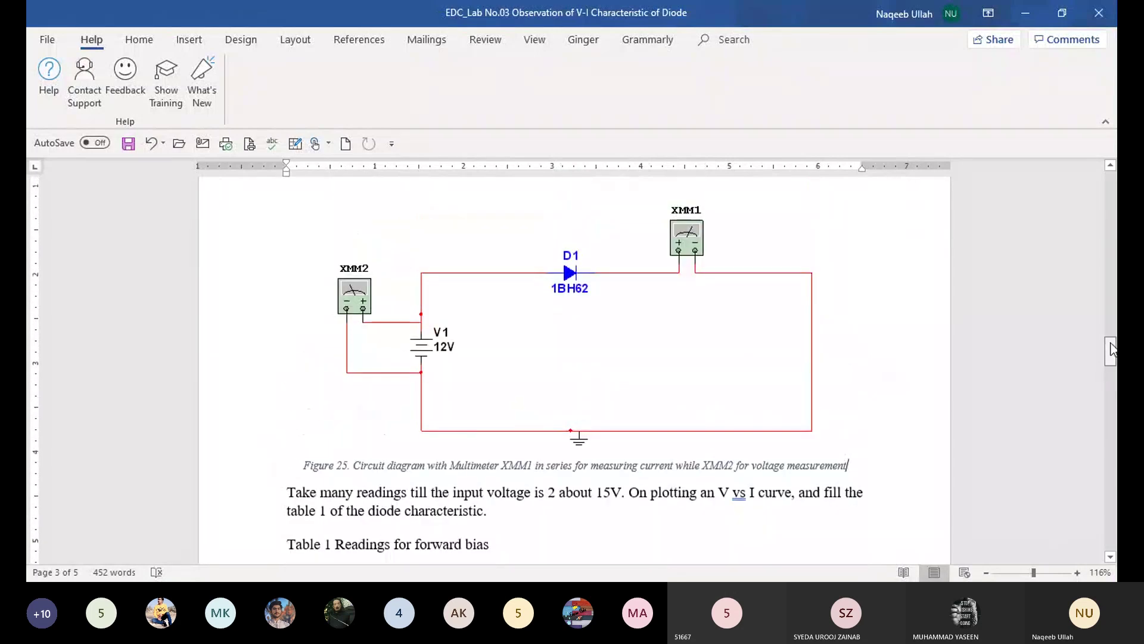
{"action": "left_click_drag", "start_coordinate": [1112, 349], "coordinate": [1112, 360]}
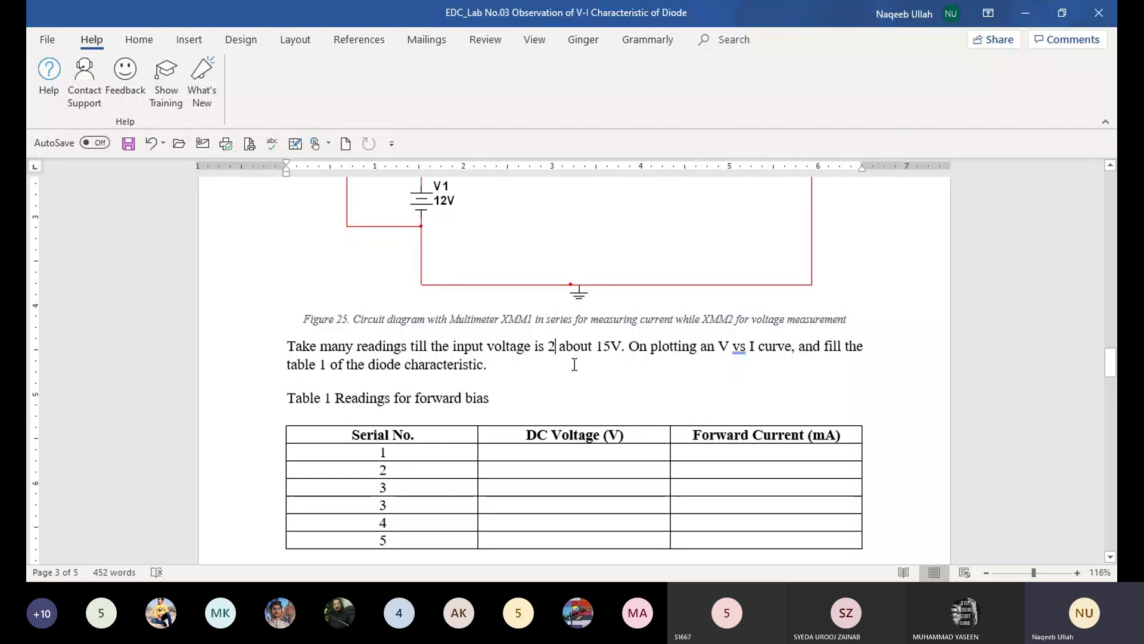
{"action": "key", "text": "BackSpace"}
{"action": "type", "text": "0"}
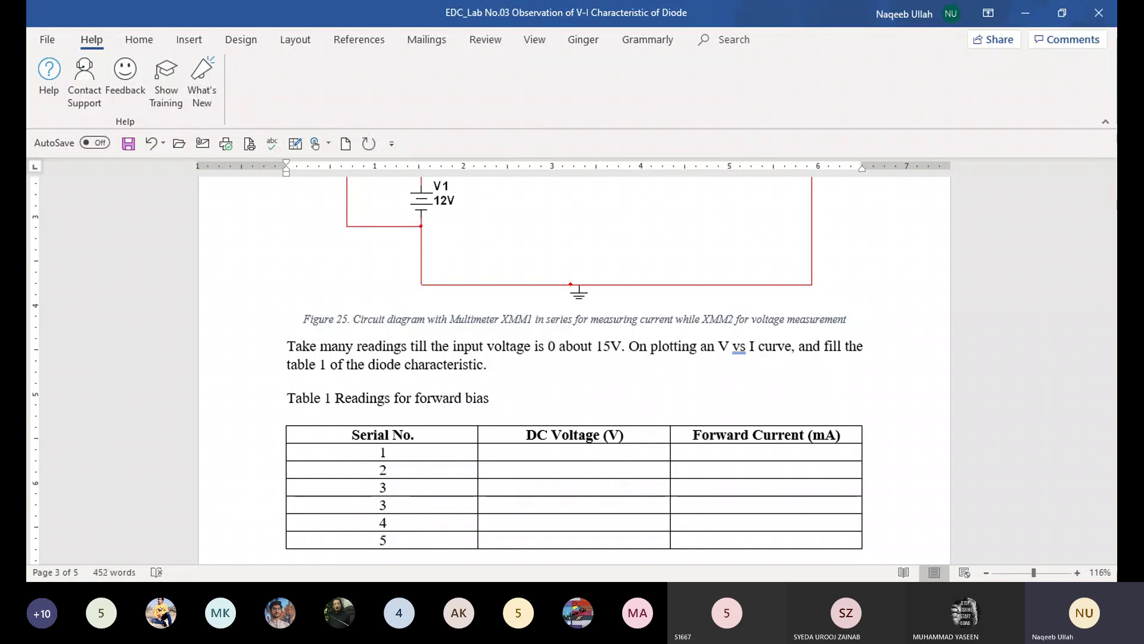
- Replace the upper input voltage in the instruction below Figure 25 with 10V
{"action": "key", "text": "Right"}
{"action": "key", "text": "Right"}
{"action": "key", "text": "Right"}
{"action": "key", "text": "Right"}
{"action": "key", "text": "Right"}
{"action": "key", "text": "Right"}
{"action": "key", "text": "Right"}
{"action": "key", "text": "Right"}
{"action": "key", "text": "BackSpace"}
{"action": "key", "text": "Delete"}
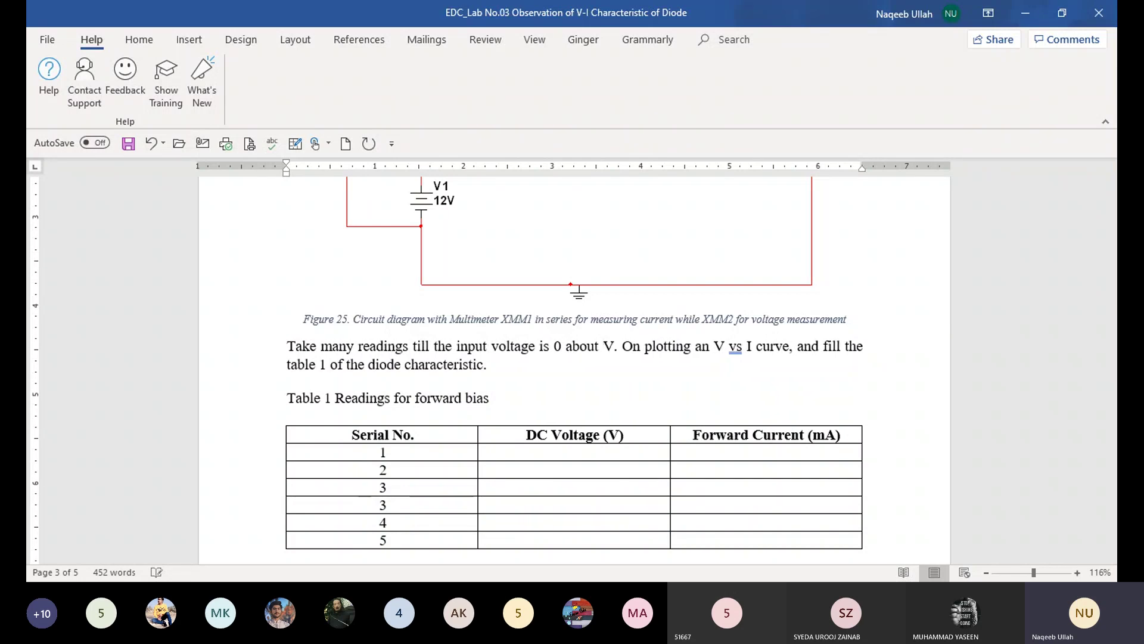
{"action": "type", "text": "10V"}
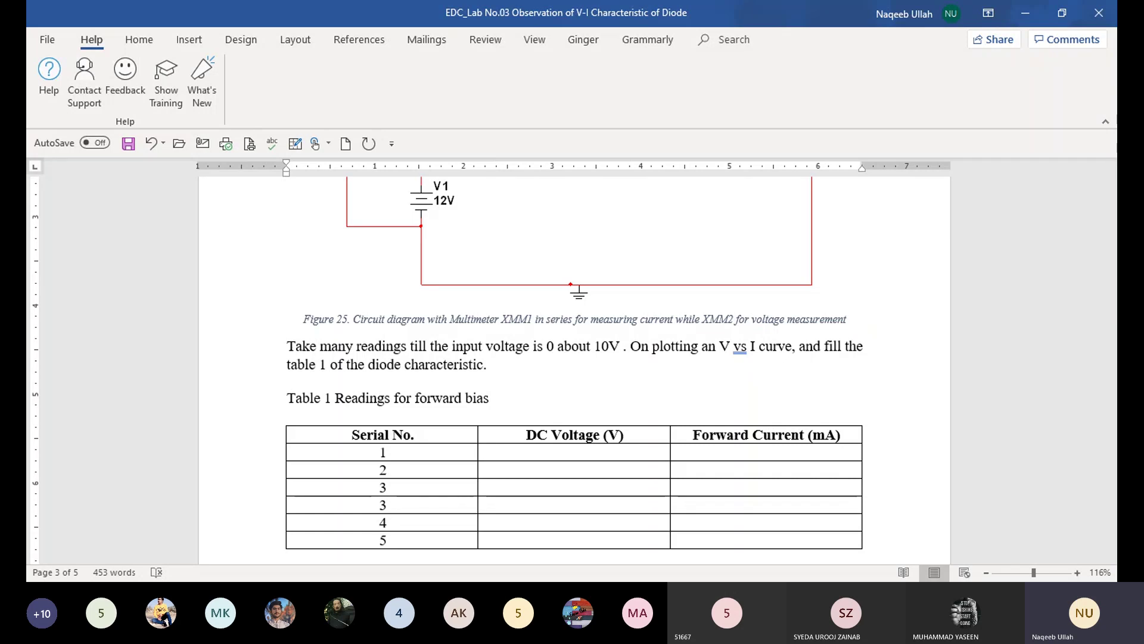
- Add a comma and the value 0.5 after 10V in the instruction below Figure 25
{"action": "key", "text": "BackSpace"}
{"action": "type", "text": ", "}
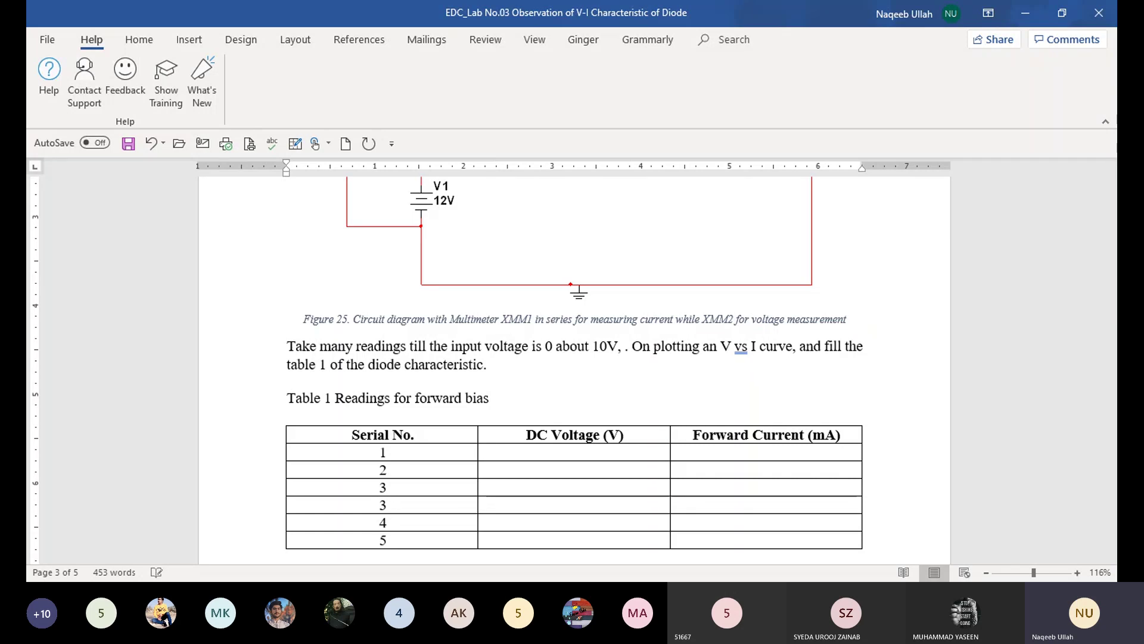
{"action": "type", "text": "0.5"}
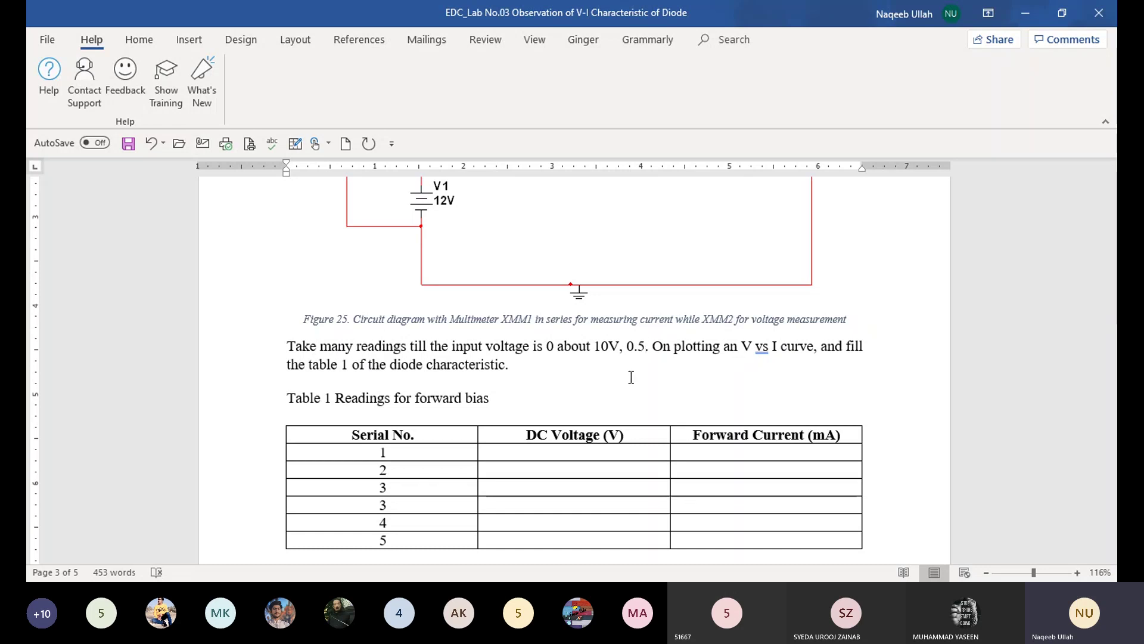
{"action": "left_click", "coordinate": [548, 348]}
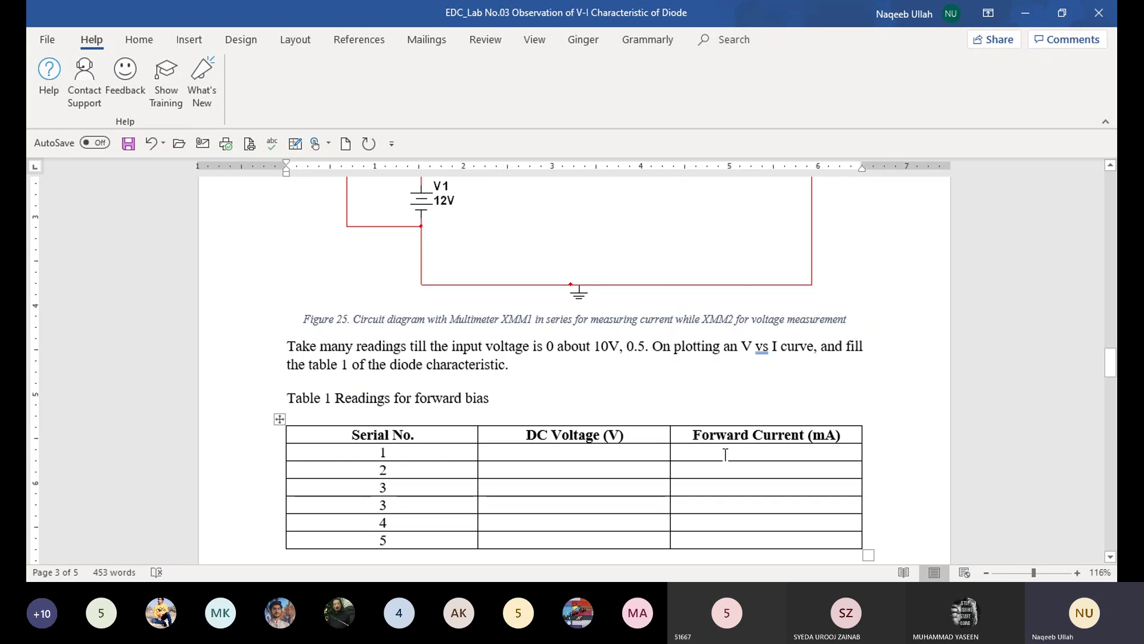
- Enter 0, 0.5 and 0.7 in the first three DC Voltage cells of Table 1
{"action": "left_click", "coordinate": [571, 455]}
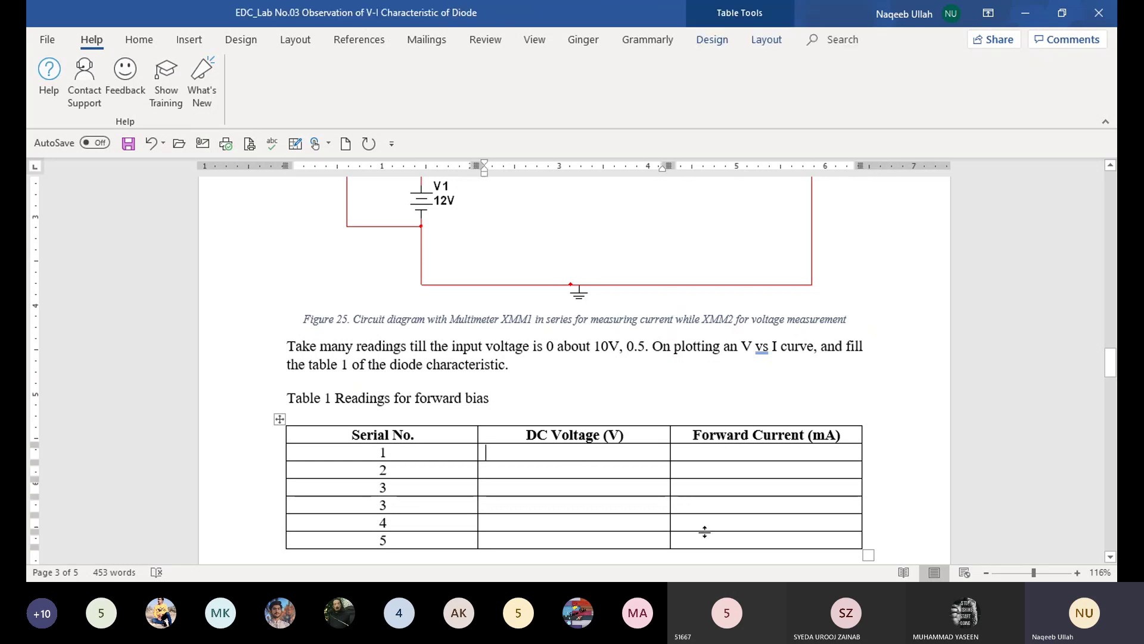
{"action": "type", "text": "0"}
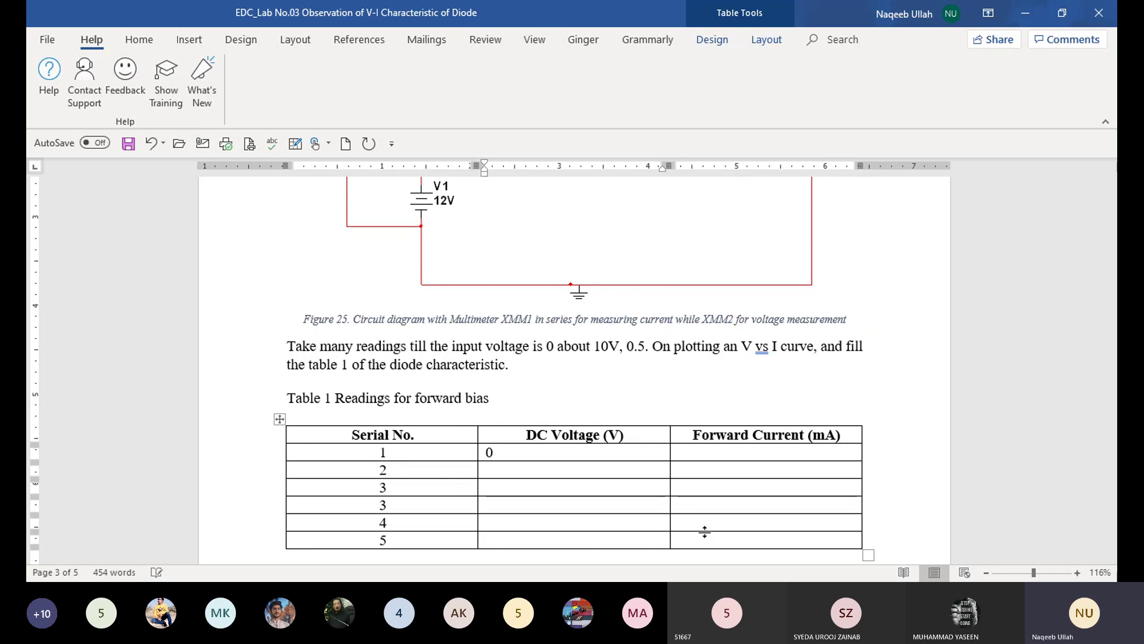
{"action": "type", "text": "V"}
{"action": "key", "text": "BackSpace"}
{"action": "key", "text": "Down"}
{"action": "type", "text": "0.5"}
{"action": "key", "text": "Down"}
{"action": "type", "text": "0"}
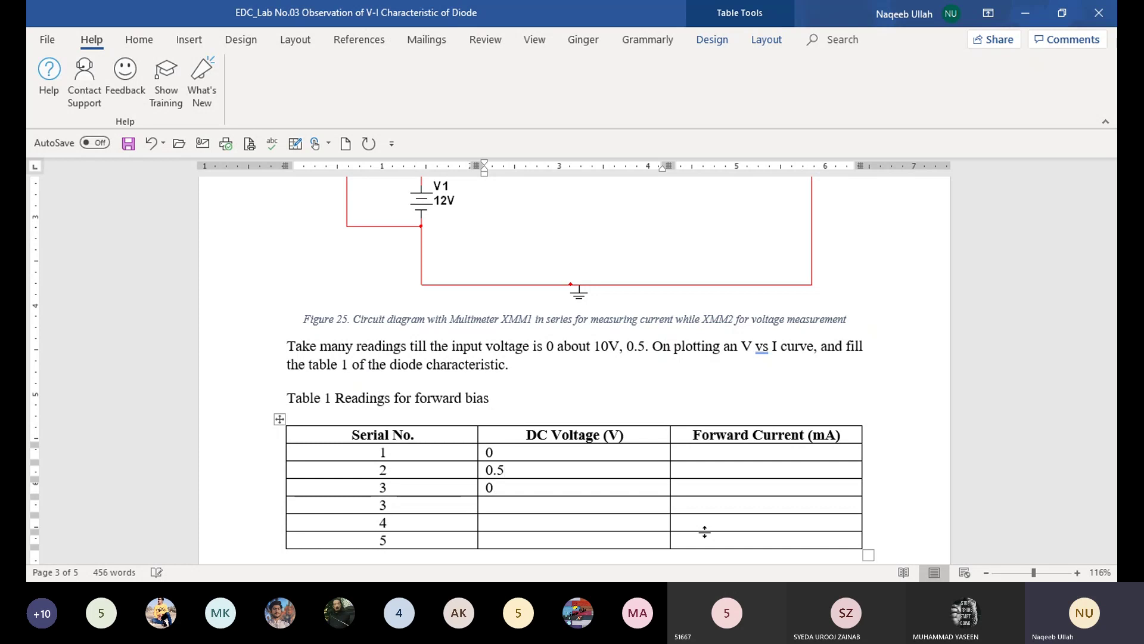
{"action": "type", "text": ".7"}
- Enter 1, 3 and 4 in the last three DC Voltage cells of Table 1
{"action": "key", "text": "Down"}
{"action": "type", "text": "1"}
{"action": "key", "text": "Down"}
{"action": "type", "text": "3"}
{"action": "key", "text": "Down"}
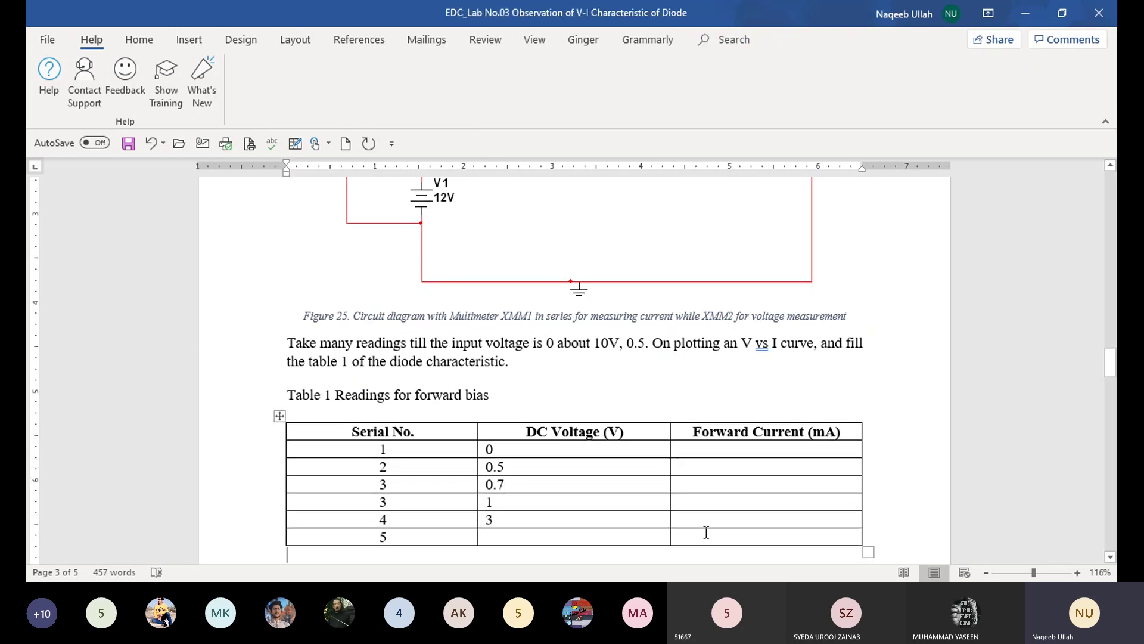
{"action": "type", "text": "4"}
{"action": "key", "text": "Down"}
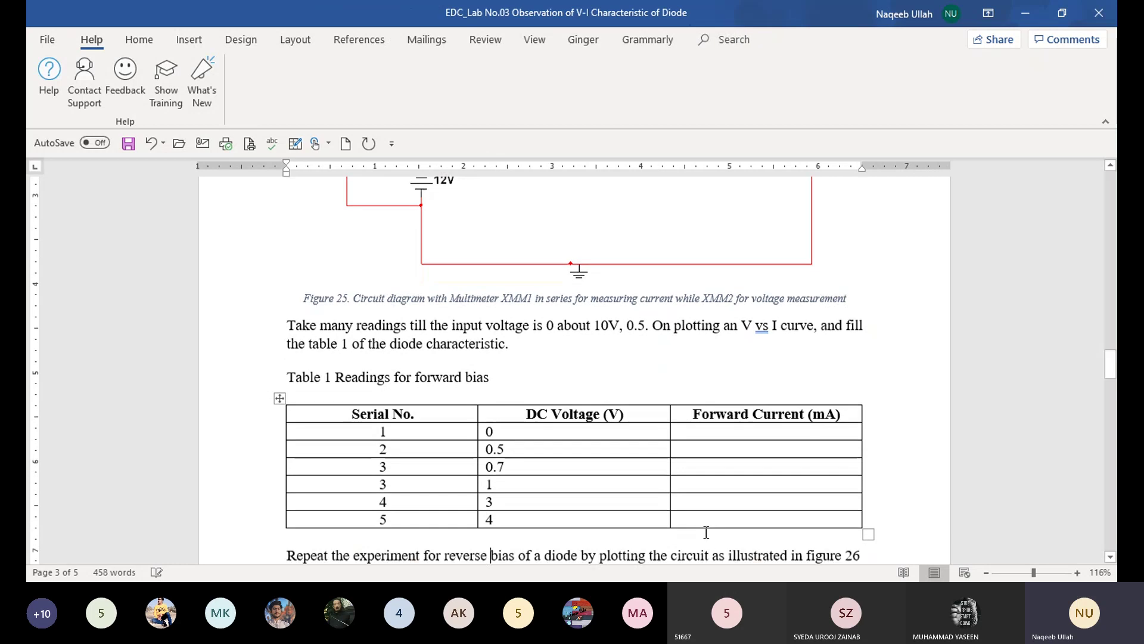
{"action": "key", "text": "Up"}
{"action": "key", "text": "Up"}
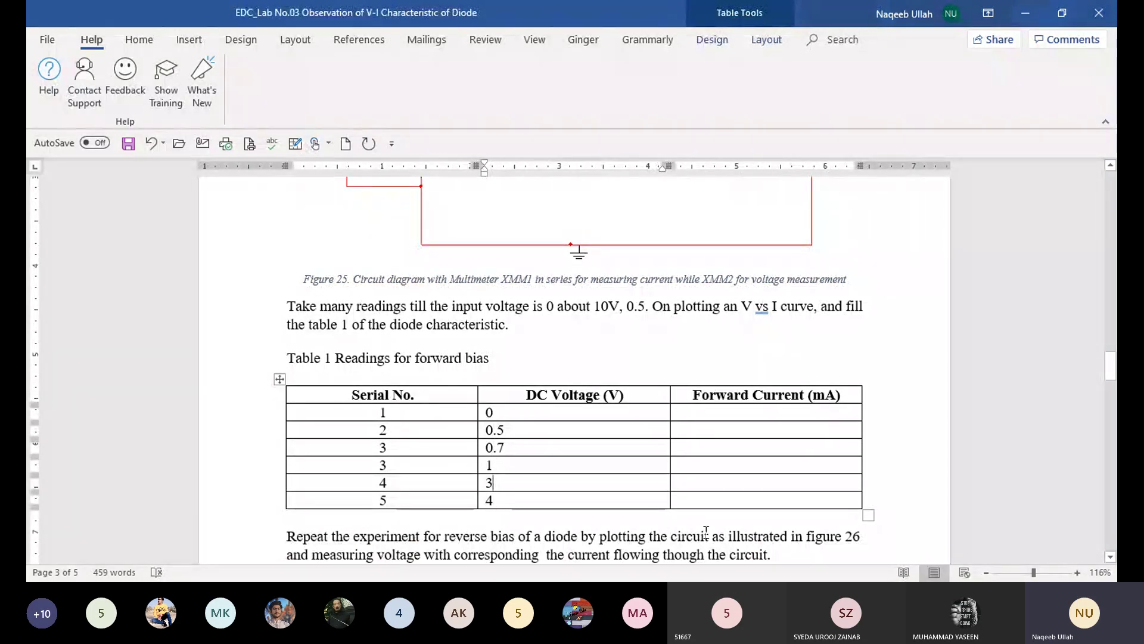
{"action": "key", "text": "Up"}
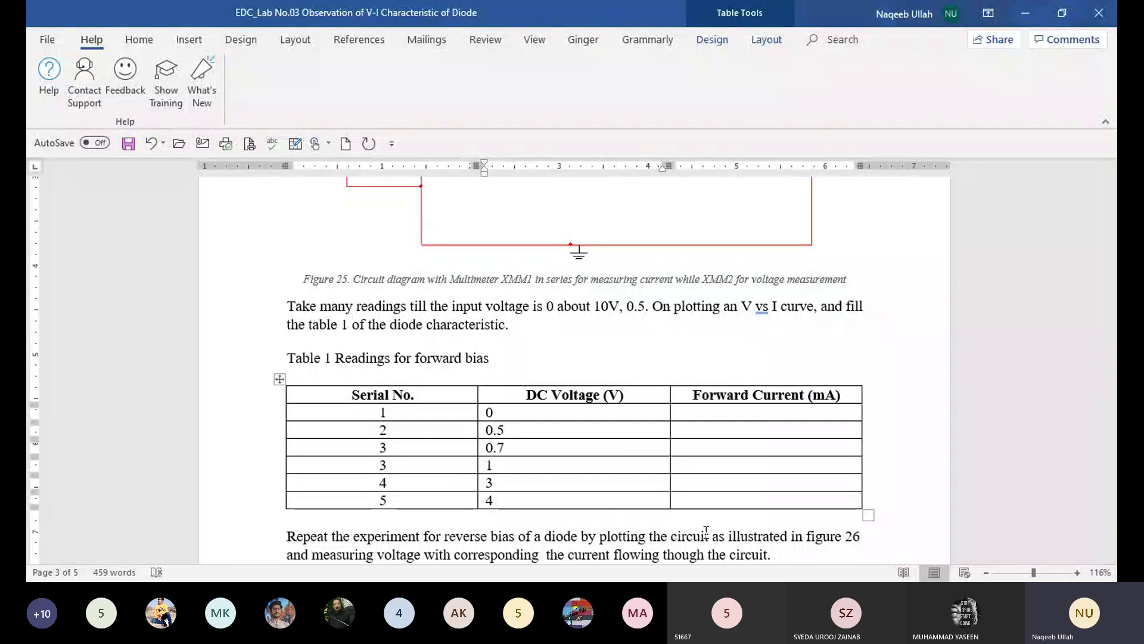
{"action": "key", "text": "shift+Up"}
{"action": "key", "text": "shift+Up"}
{"action": "key", "text": "Down"}
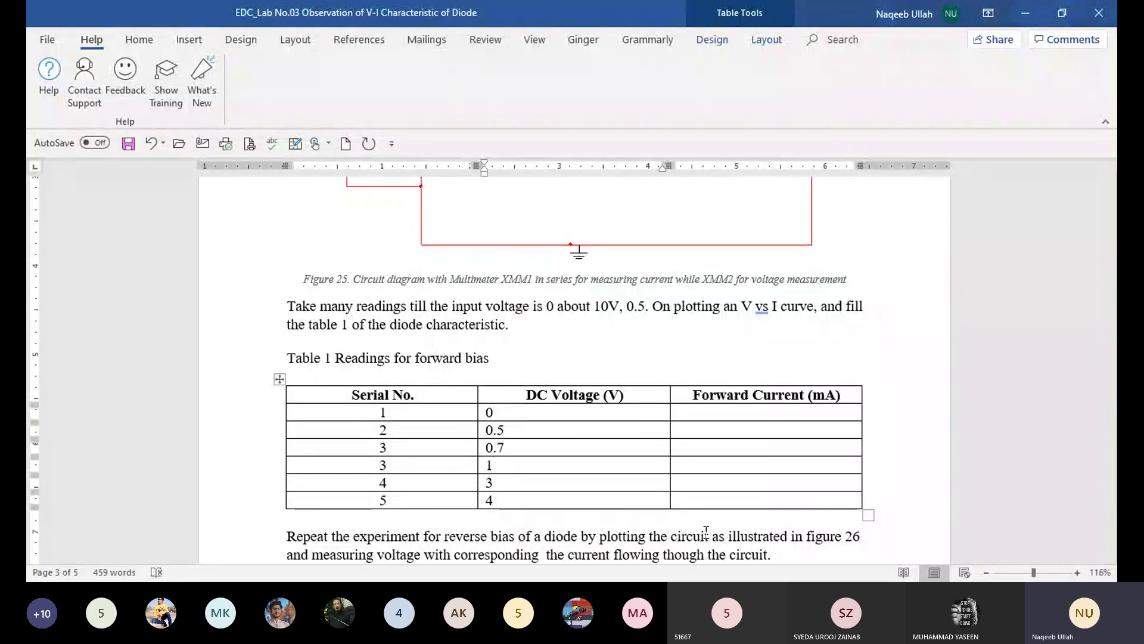
{"action": "key", "text": "shift+Down"}
{"action": "key", "text": "shift+Down"}
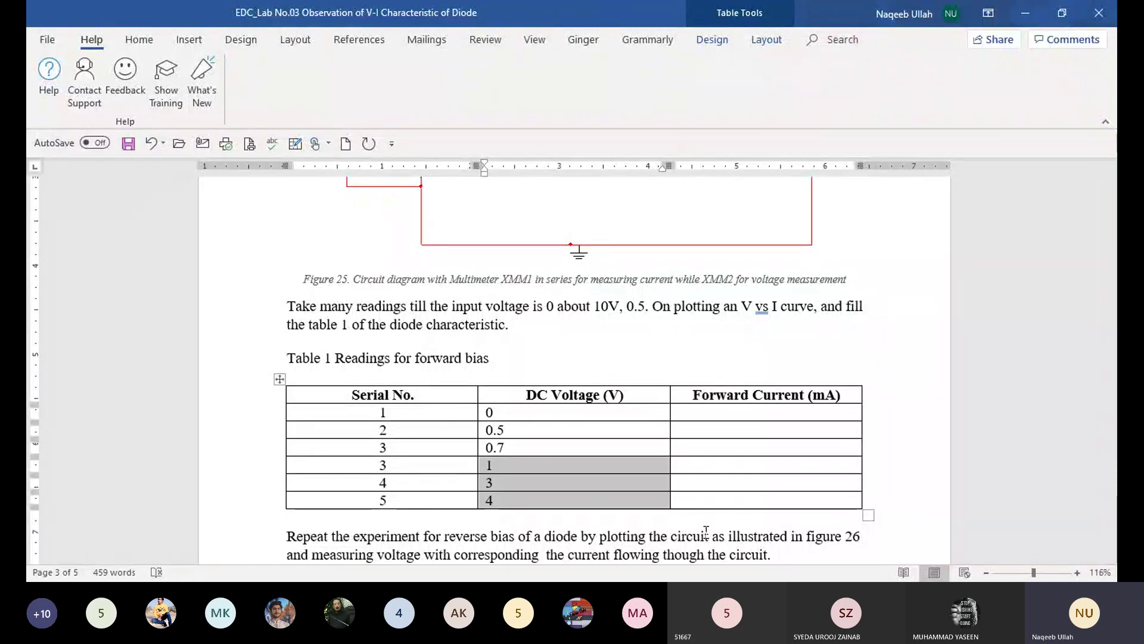
{"action": "key", "text": "Up"}
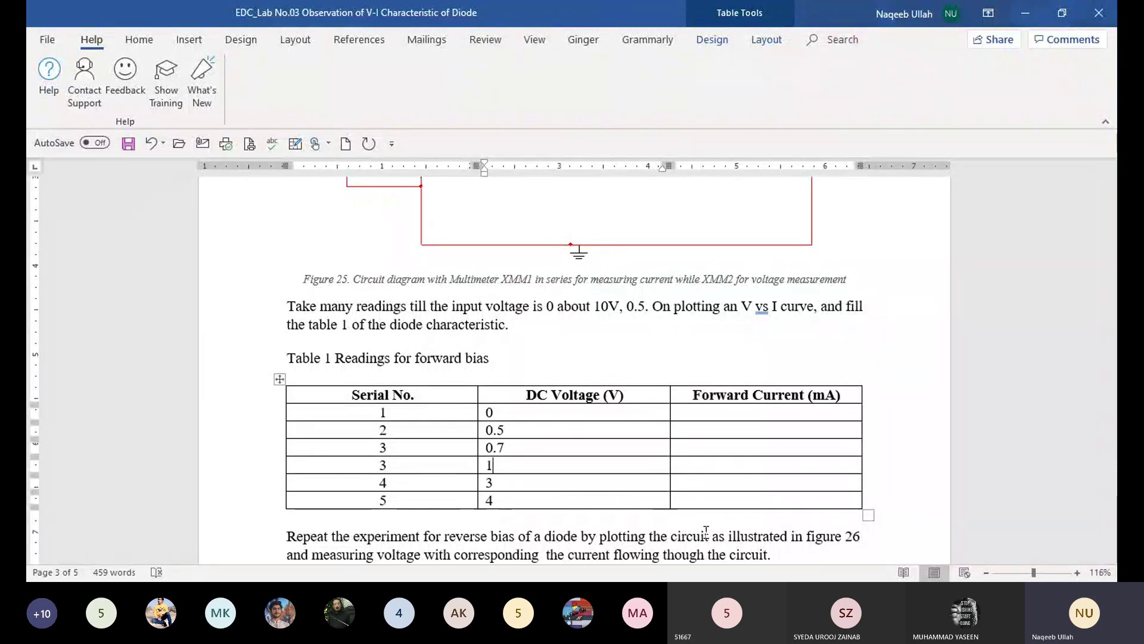
{"action": "key", "text": "Down"}
{"action": "key", "text": "Down"}
{"action": "key", "text": "Up"}
{"action": "key", "text": "Up"}
{"action": "key", "text": "Down"}
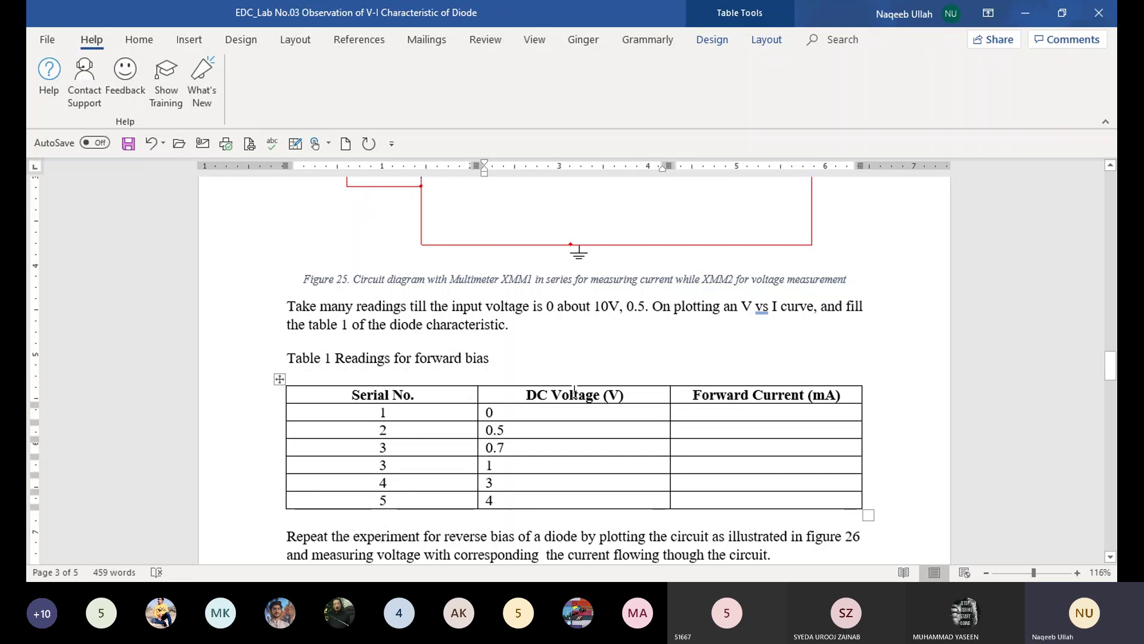
- Examine the Figure 25 circuit and the unit in Table 1's Forward Current heading
{"action": "left_click_drag", "start_coordinate": [1111, 361], "coordinate": [1111, 348]}
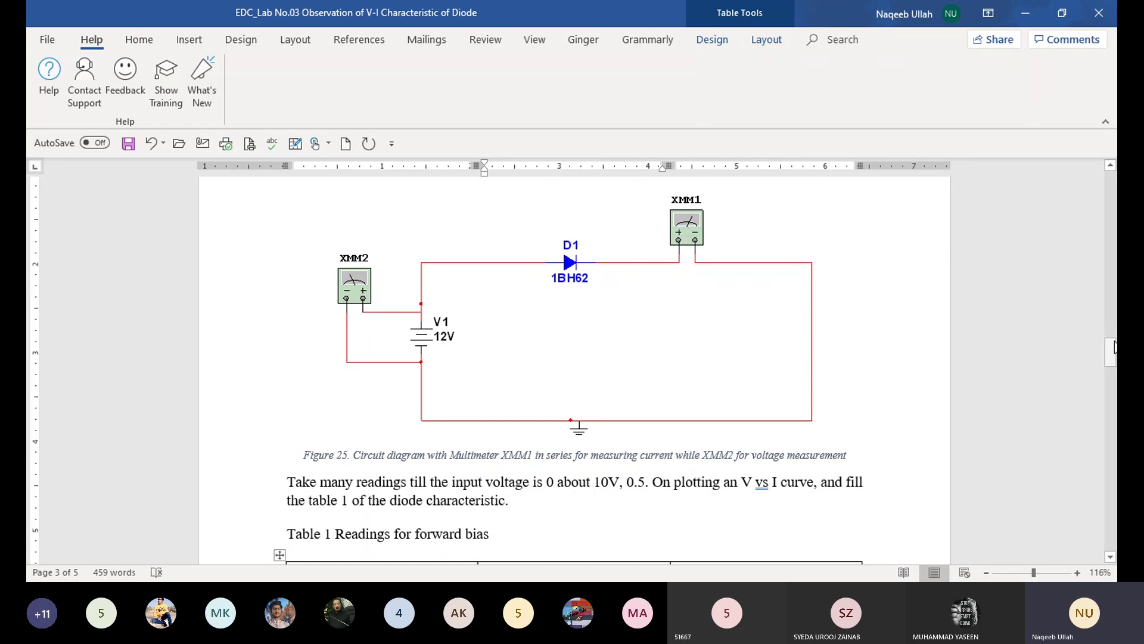
{"action": "left_click_drag", "start_coordinate": [1115, 347], "coordinate": [1112, 376]}
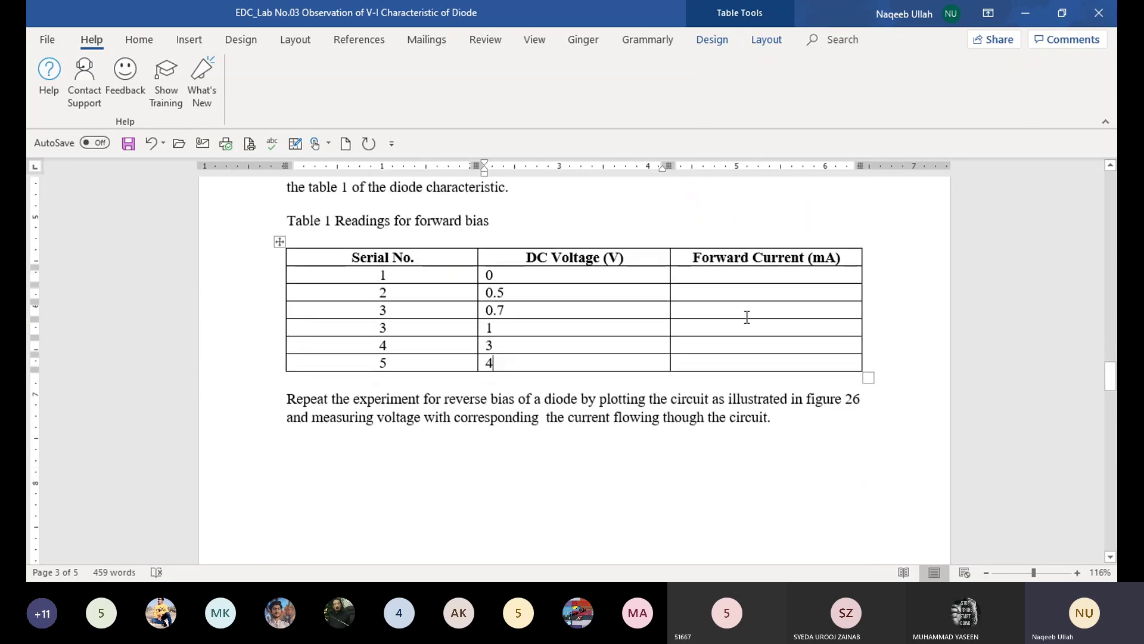
{"action": "double_click", "coordinate": [820, 258]}
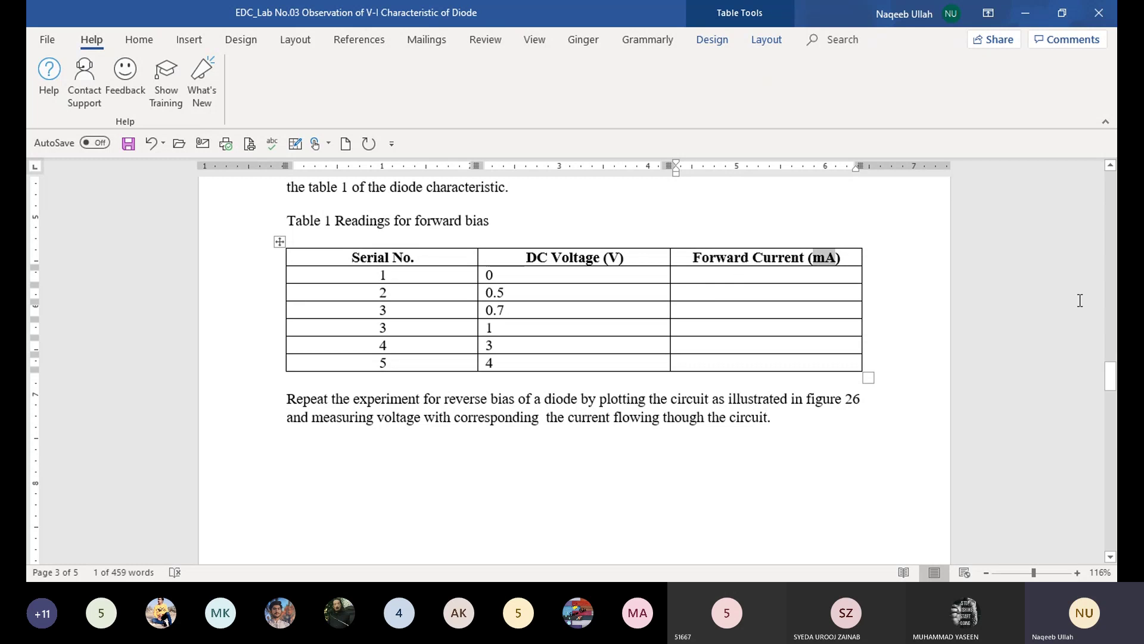
- Review the reverse-bias circuit in Figure 26, Table 2, the curve drawing area and the Conclusion section
{"action": "left_click_drag", "start_coordinate": [1113, 372], "coordinate": [1113, 412]}
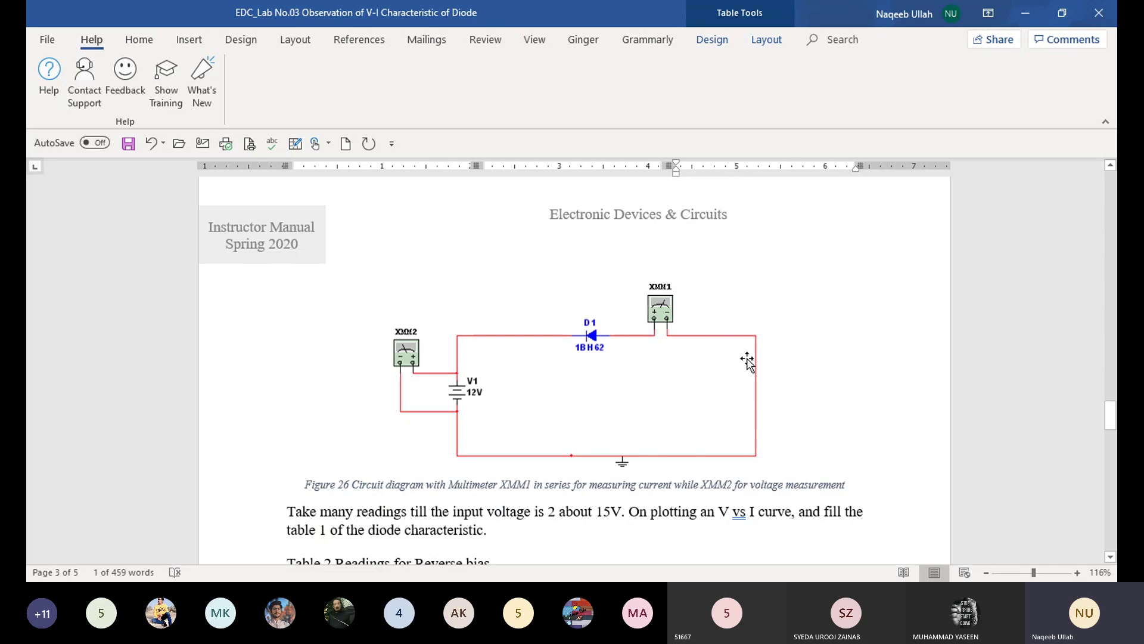
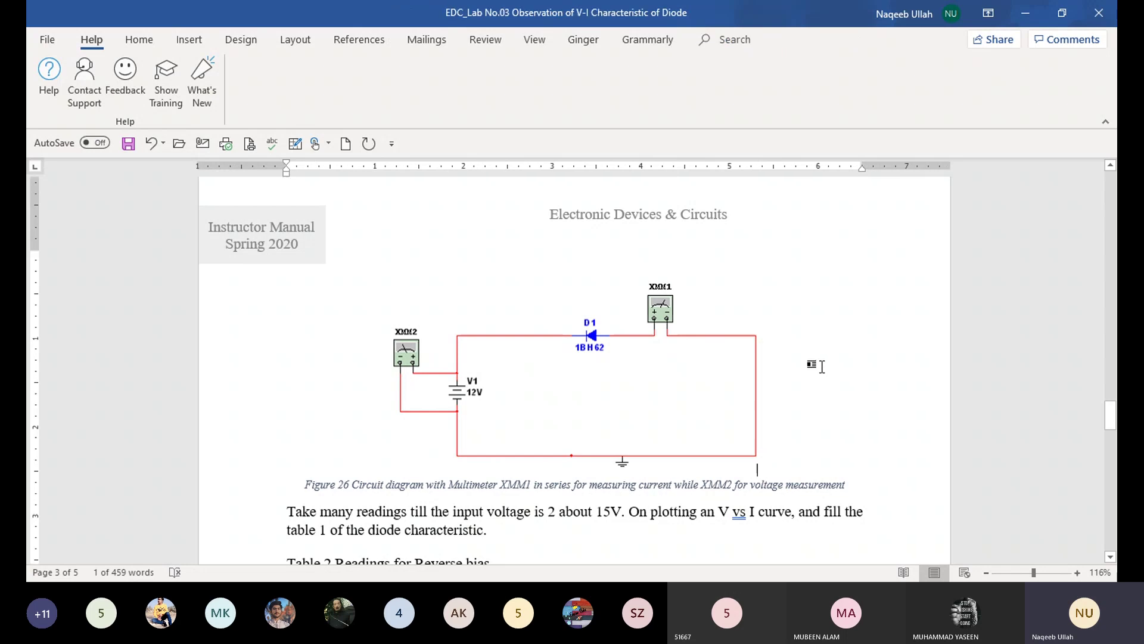
{"action": "key", "text": "Down"}
{"action": "key", "text": "Down"}
{"action": "key", "text": "Down"}
{"action": "key", "text": "Down"}
{"action": "key", "text": "Down"}
{"action": "key", "text": "Down"}
{"action": "key", "text": "Down"}
{"action": "key", "text": "Down"}
{"action": "key", "text": "Down"}
{"action": "key", "text": "Down"}
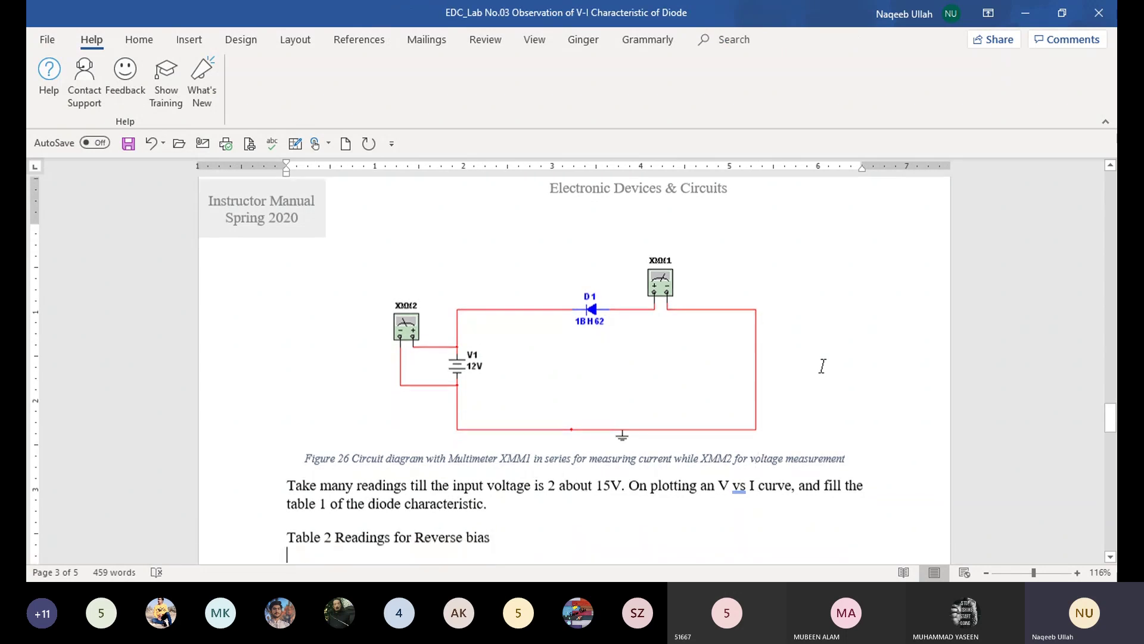
{"action": "key", "text": "Down"}
{"action": "key", "text": "Down"}
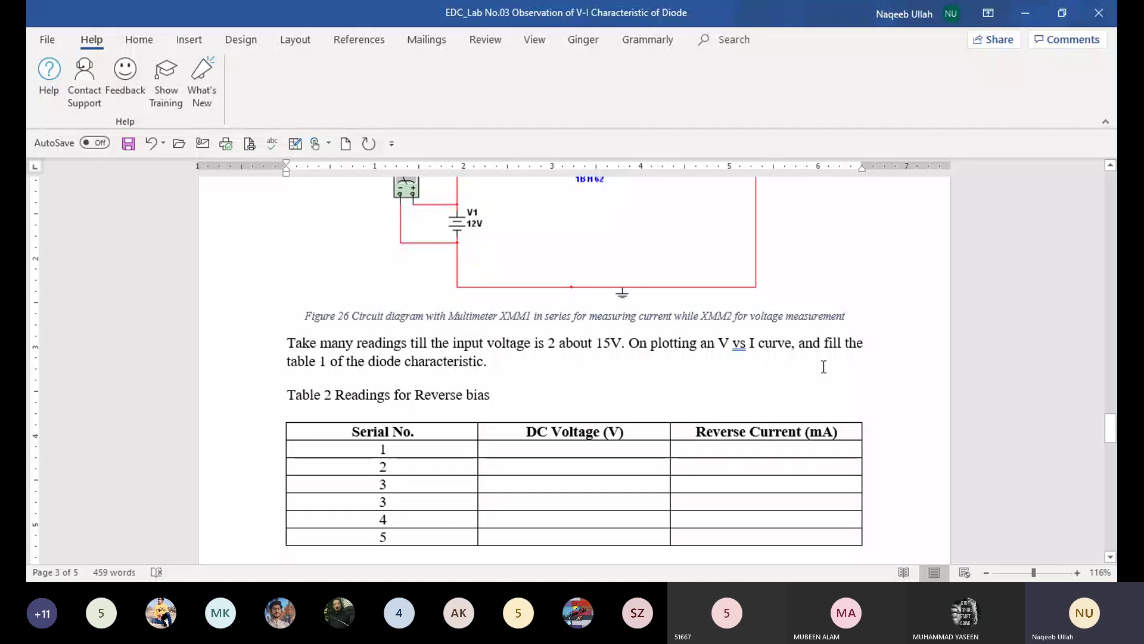
{"action": "key", "text": "Down"}
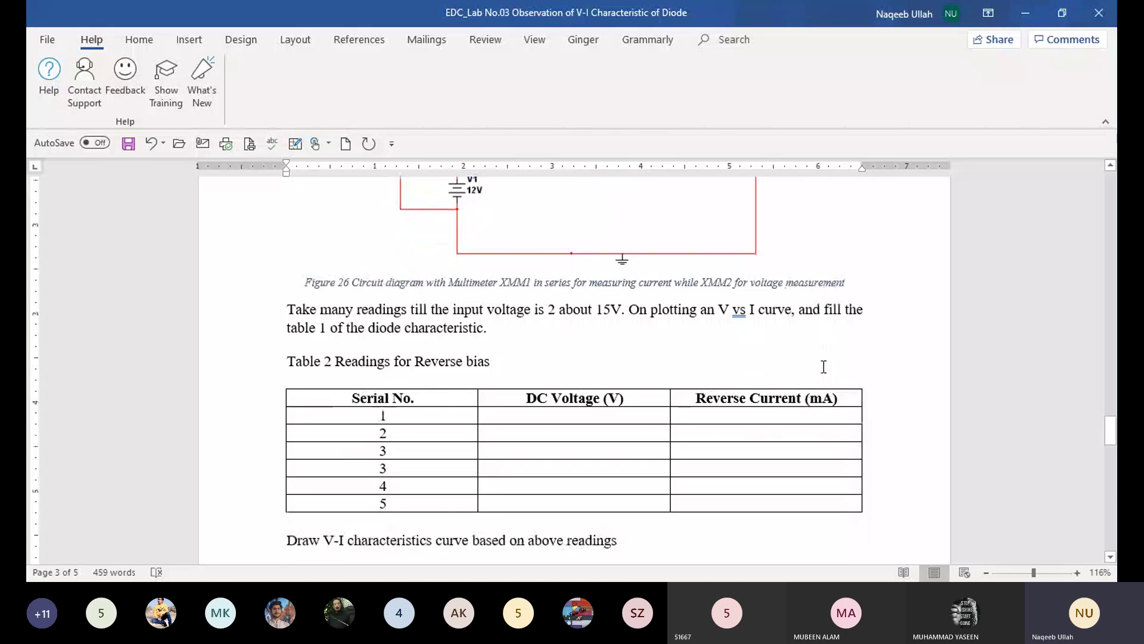
{"action": "key", "text": "Down"}
{"action": "key", "text": "Down"}
{"action": "key", "text": "Down"}
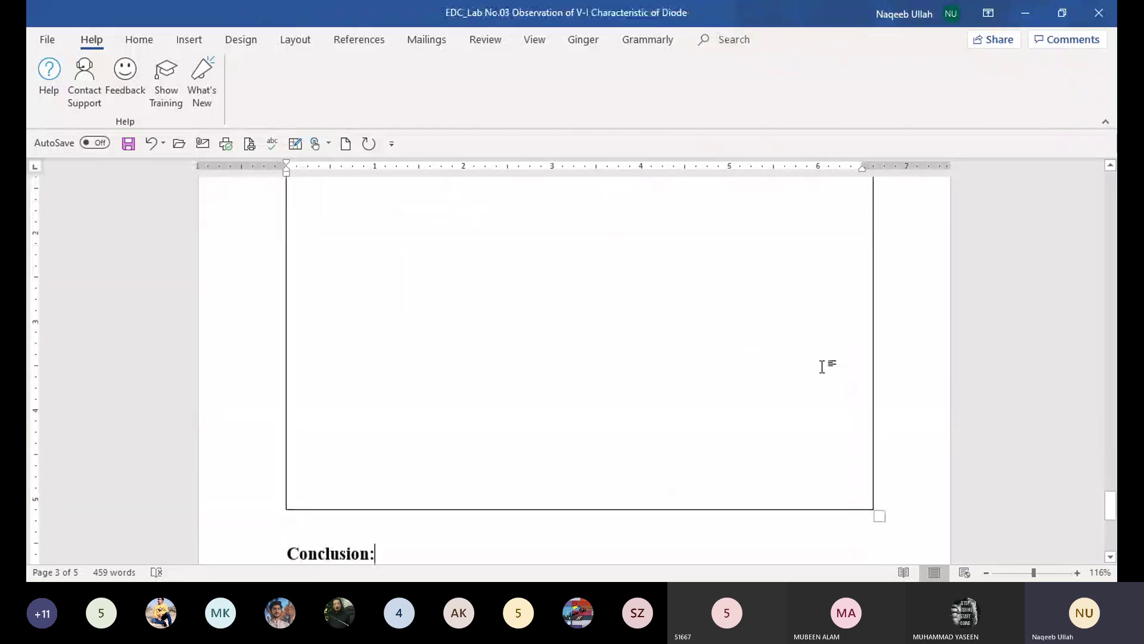
{"action": "key", "text": "Down"}
{"action": "key", "text": "Down"}
{"action": "key", "text": "Down"}
{"action": "key", "text": "Down"}
{"action": "key", "text": "Down"}
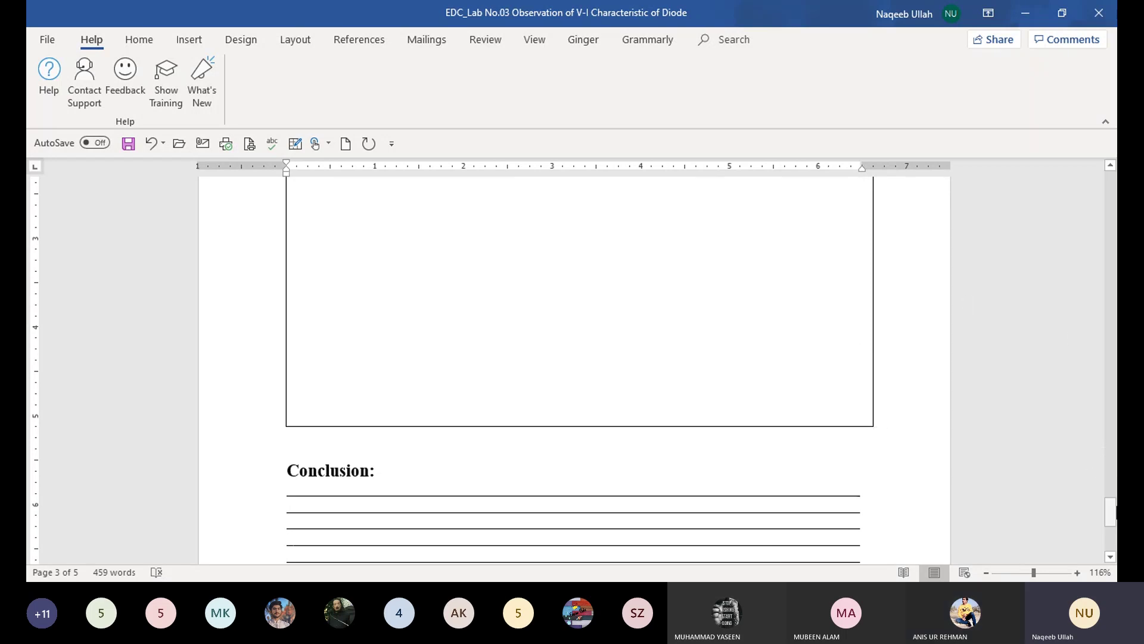
- Examine the DC Voltage and Reverse Current column headings of Table 2
{"action": "left_click_drag", "start_coordinate": [1110, 507], "coordinate": [1107, 430]}
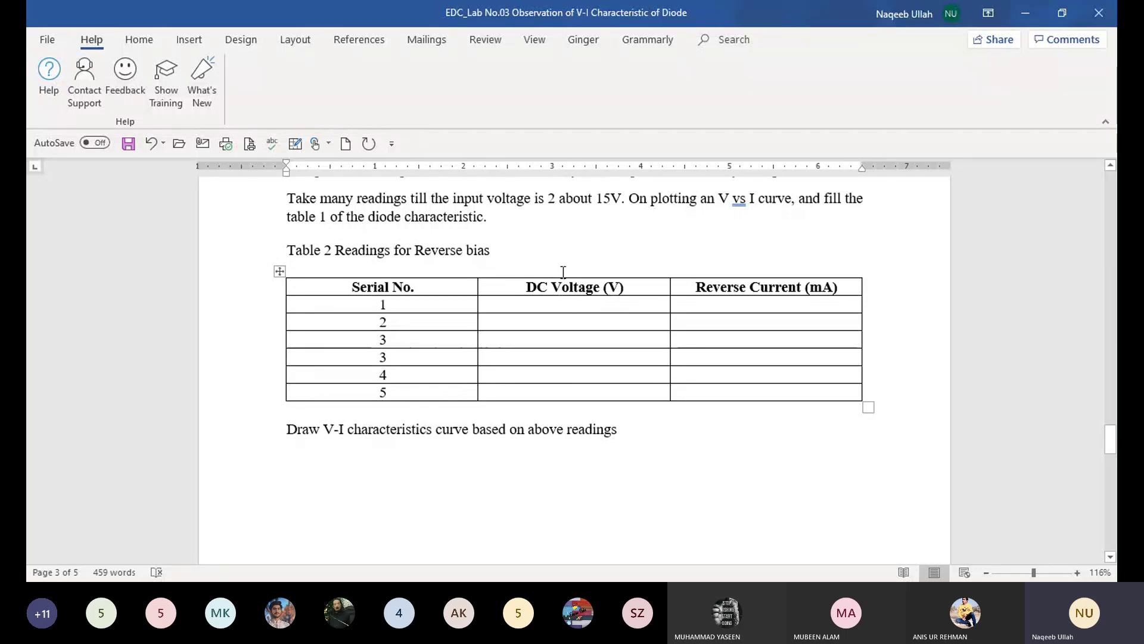
{"action": "left_click_drag", "start_coordinate": [524, 286], "coordinate": [602, 287]}
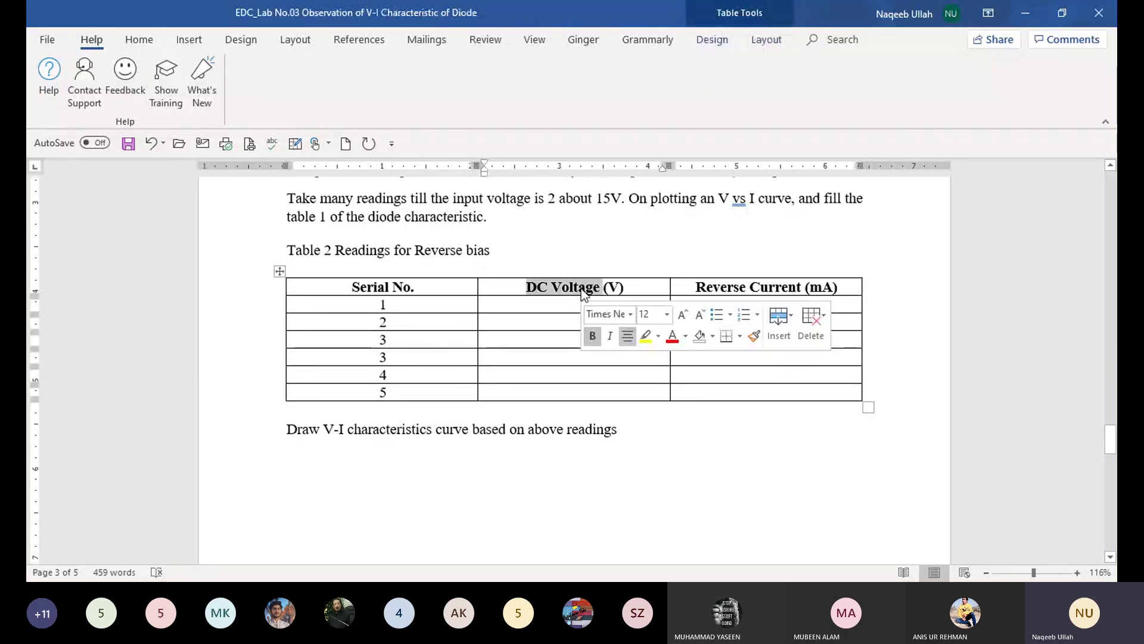
{"action": "left_click", "coordinate": [721, 285]}
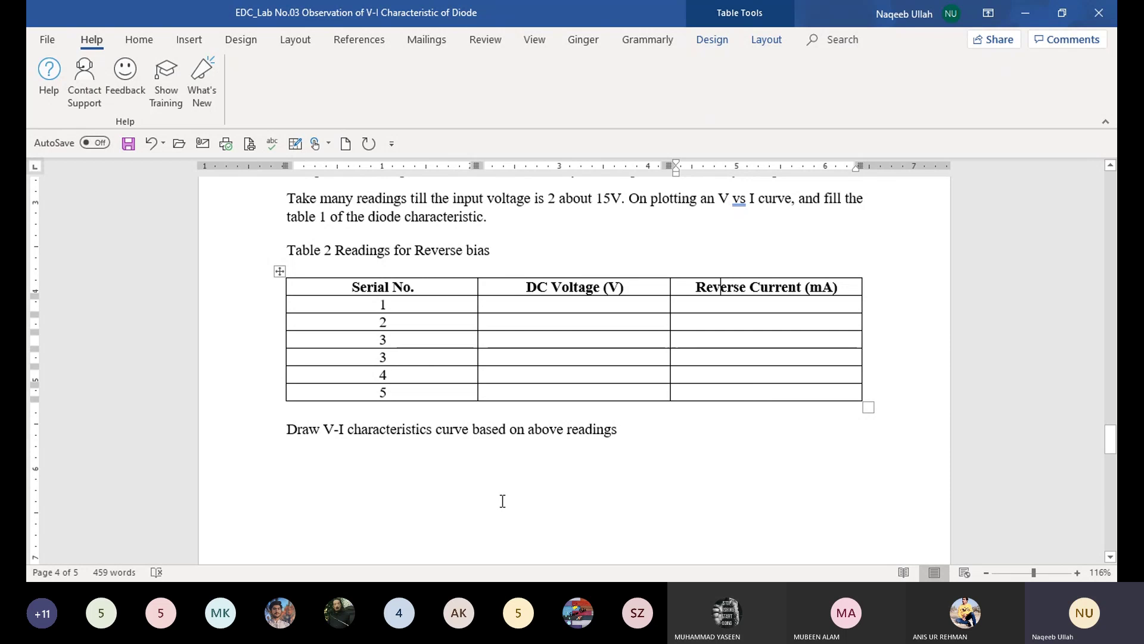
- Insert a 100% Stacked Line chart in Table 2's Reverse Current heading cell and close its data sheet
{"action": "left_click", "coordinate": [189, 40]}
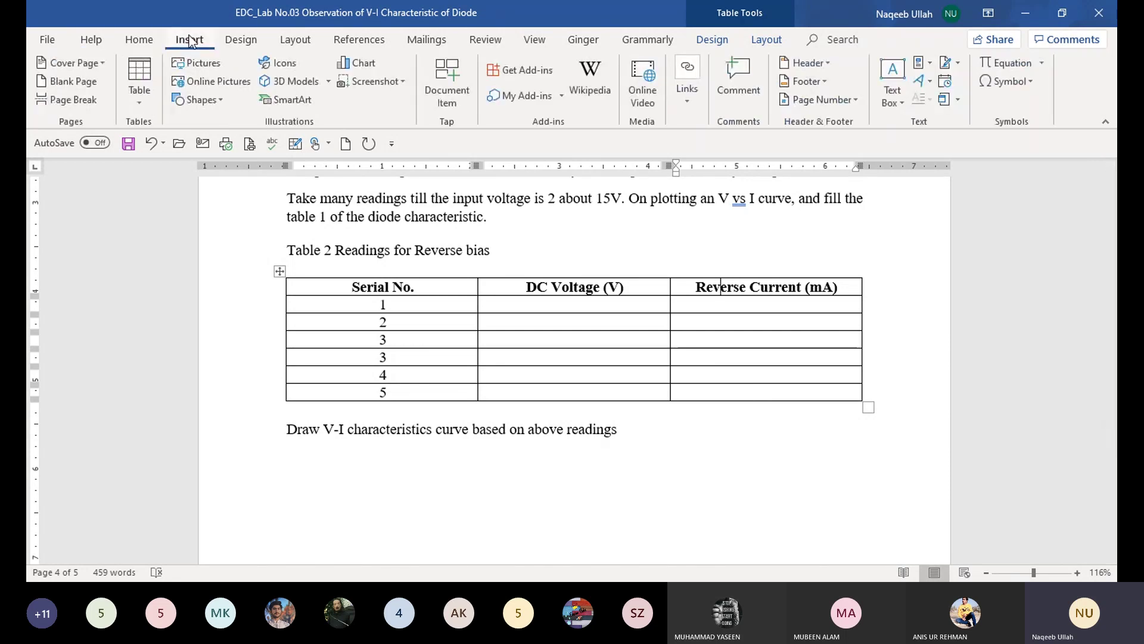
{"action": "left_click", "coordinate": [363, 62]}
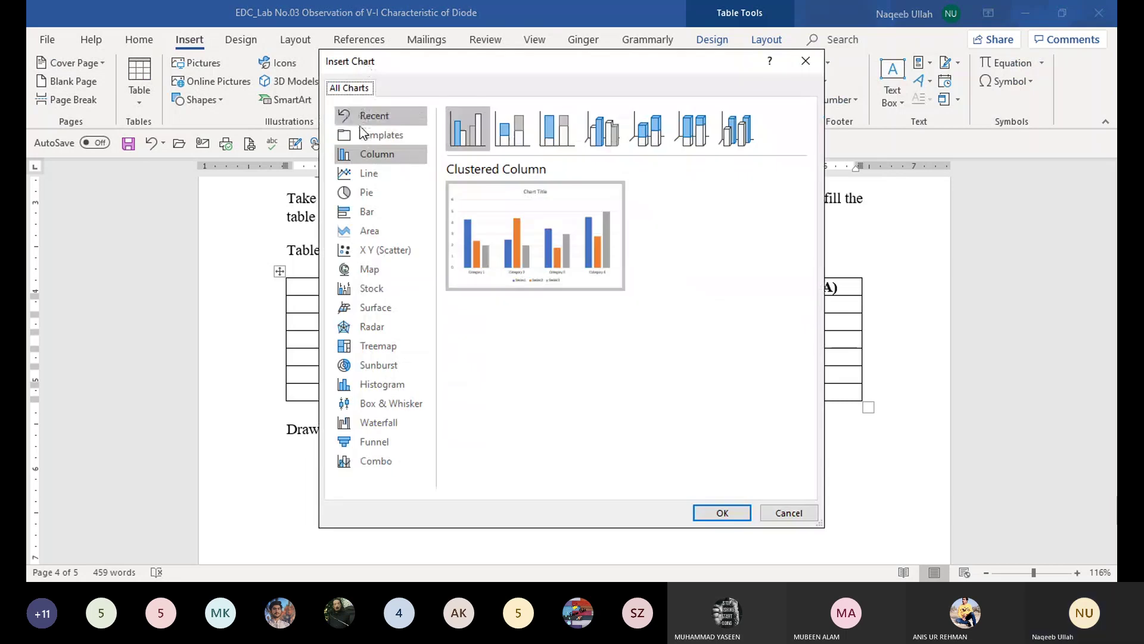
{"action": "left_click", "coordinate": [367, 175]}
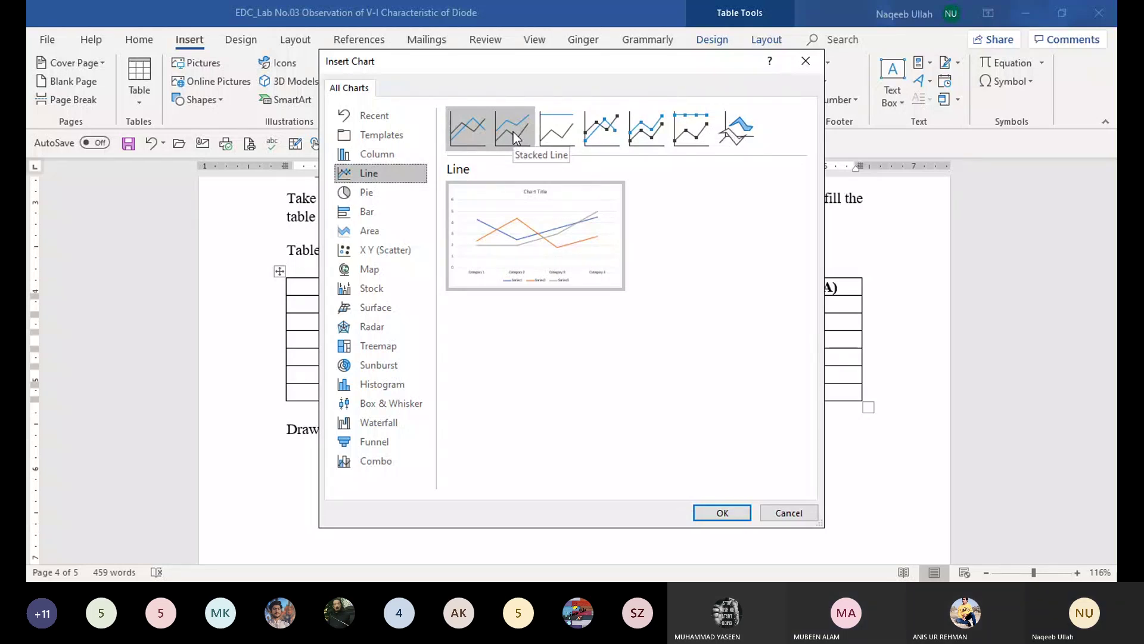
{"action": "left_click", "coordinate": [543, 131]}
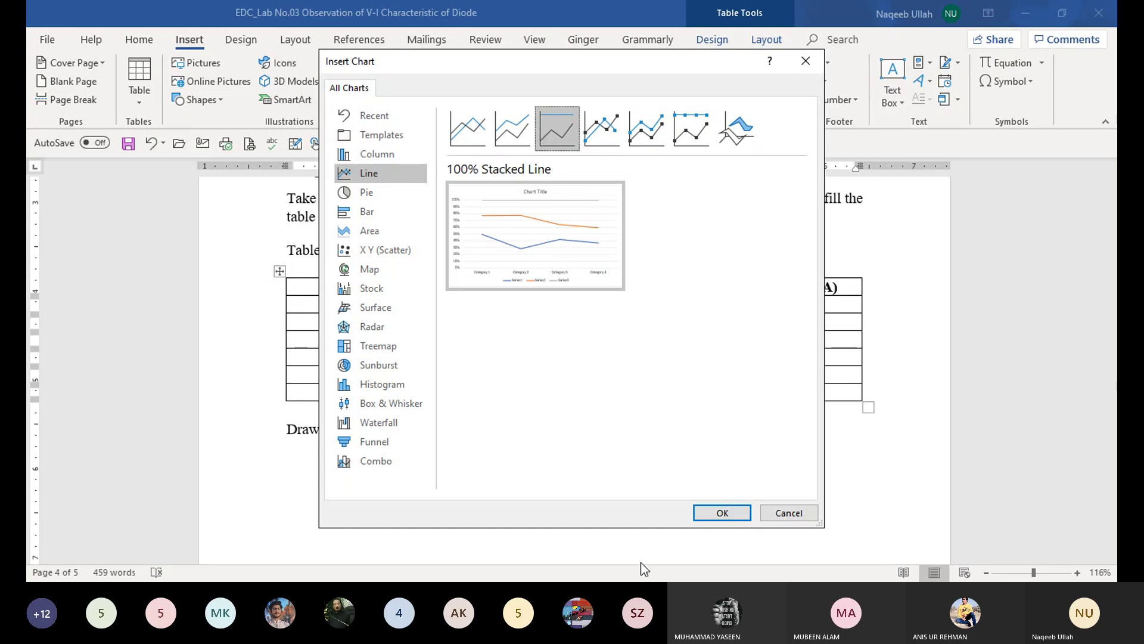
{"action": "left_click", "coordinate": [706, 515]}
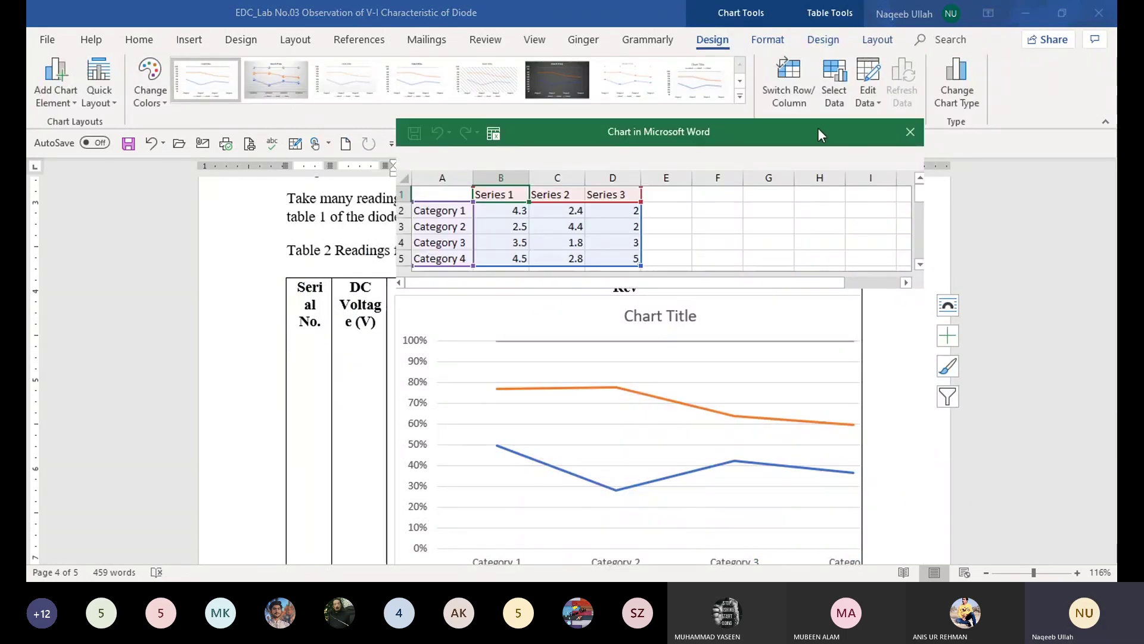
{"action": "left_click_drag", "start_coordinate": [818, 129], "coordinate": [836, 119]}
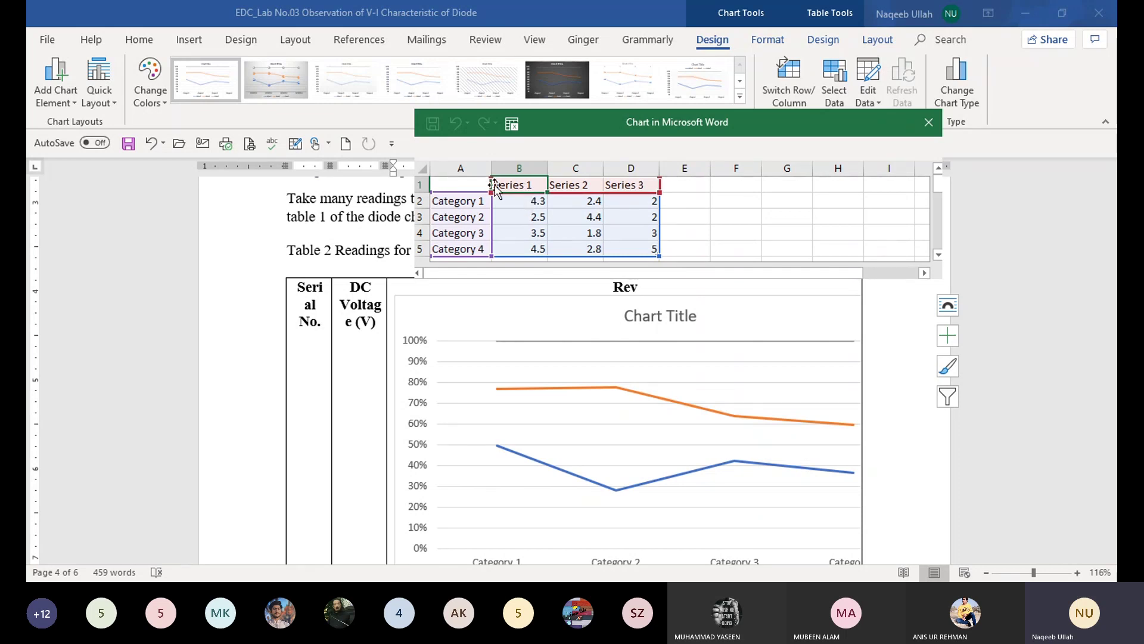
{"action": "left_click", "coordinate": [926, 119]}
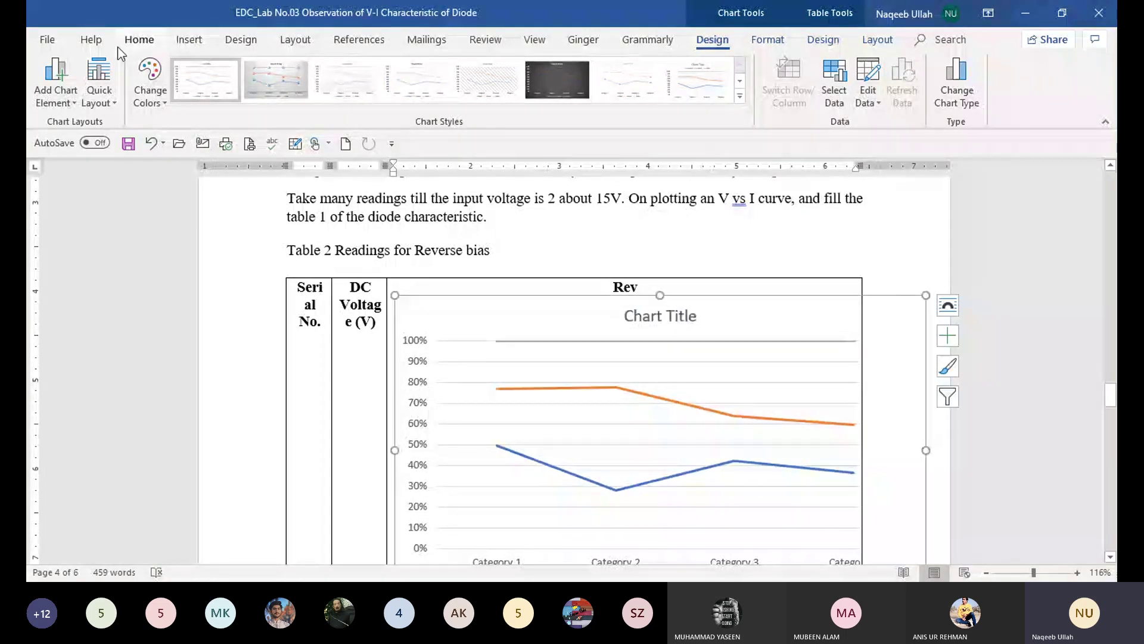
- Undo the chart insertion in Table 2 and minimize the lab manual
{"action": "left_click", "coordinate": [143, 40]}
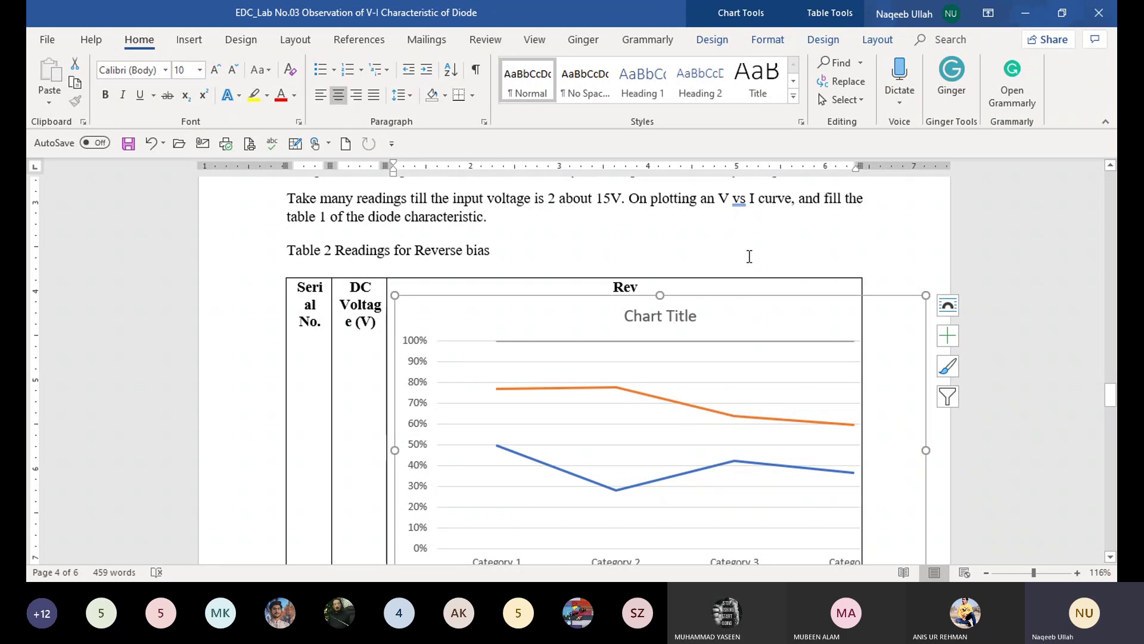
{"action": "key", "text": "ctrl+z"}
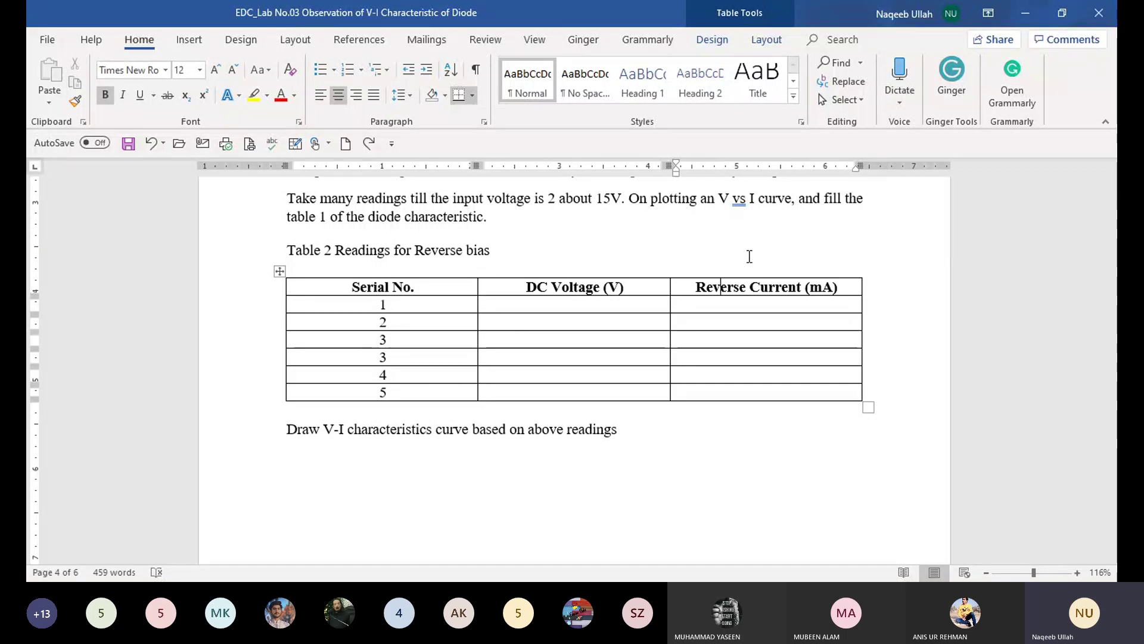
{"action": "left_click", "coordinate": [1026, 11]}
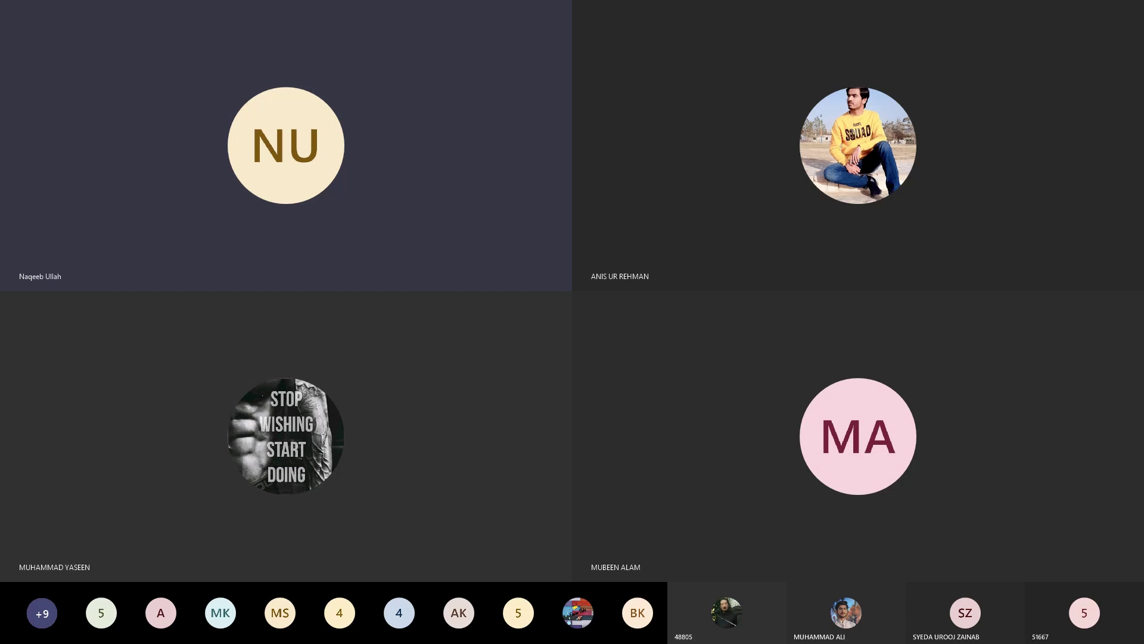
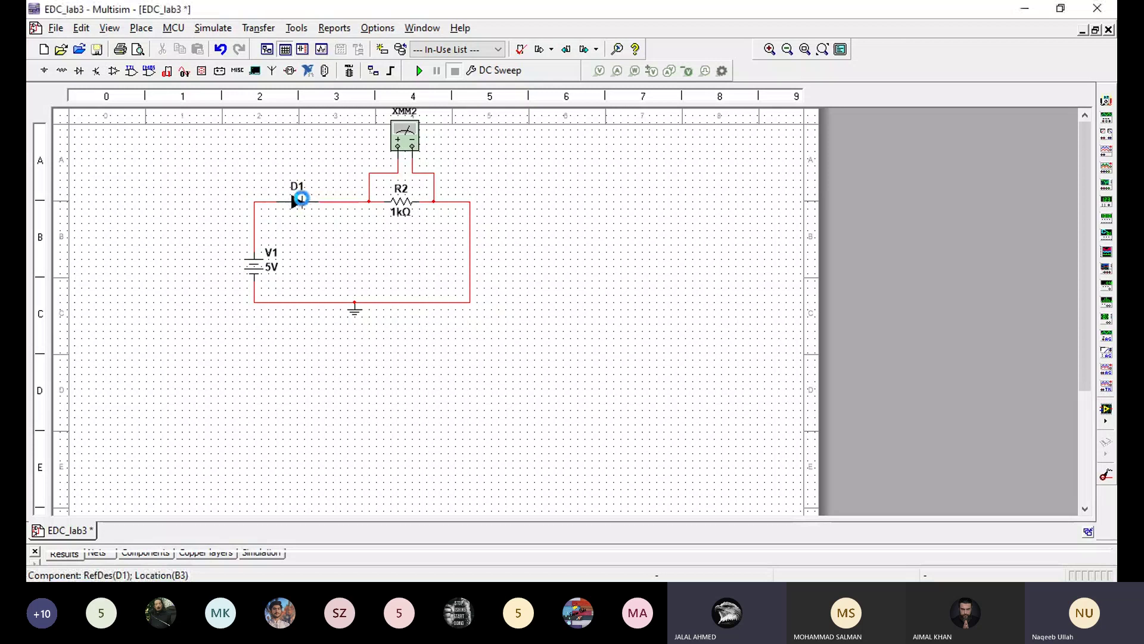
- Examine the instance parameters of diode D1 in the Multisim circuit and close its properties
{"action": "double_click", "coordinate": [299, 200]}
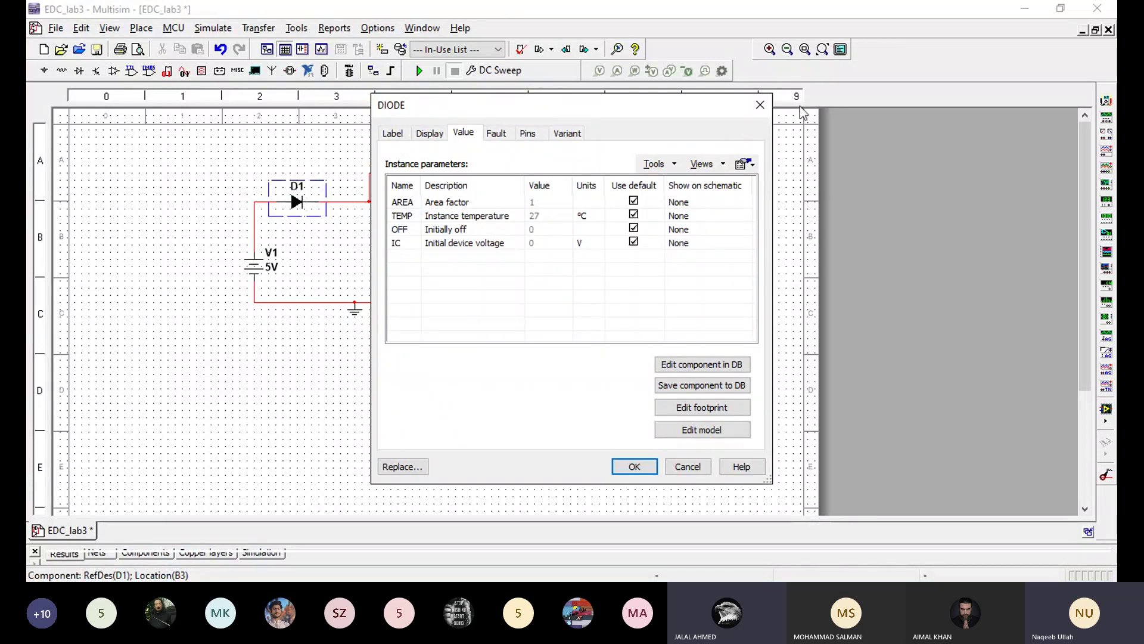
{"action": "left_click", "coordinate": [760, 105]}
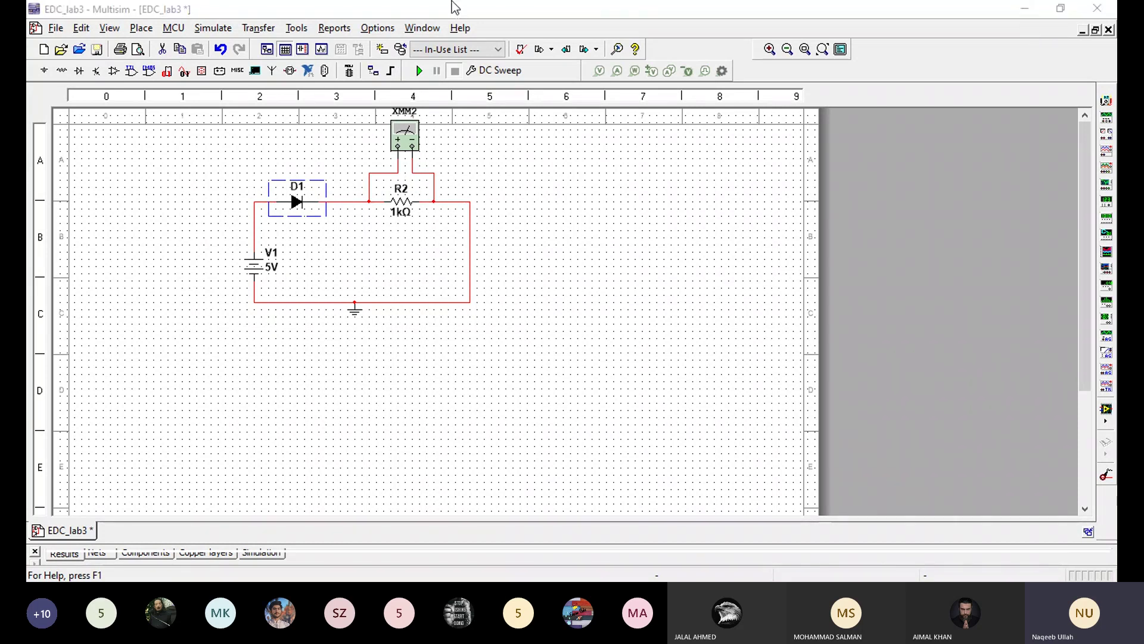
- Place a DIODE from the DIODES_VIRTUAL family of the Diodes group below the circuit, and delete it again
{"action": "left_click", "coordinate": [142, 30]}
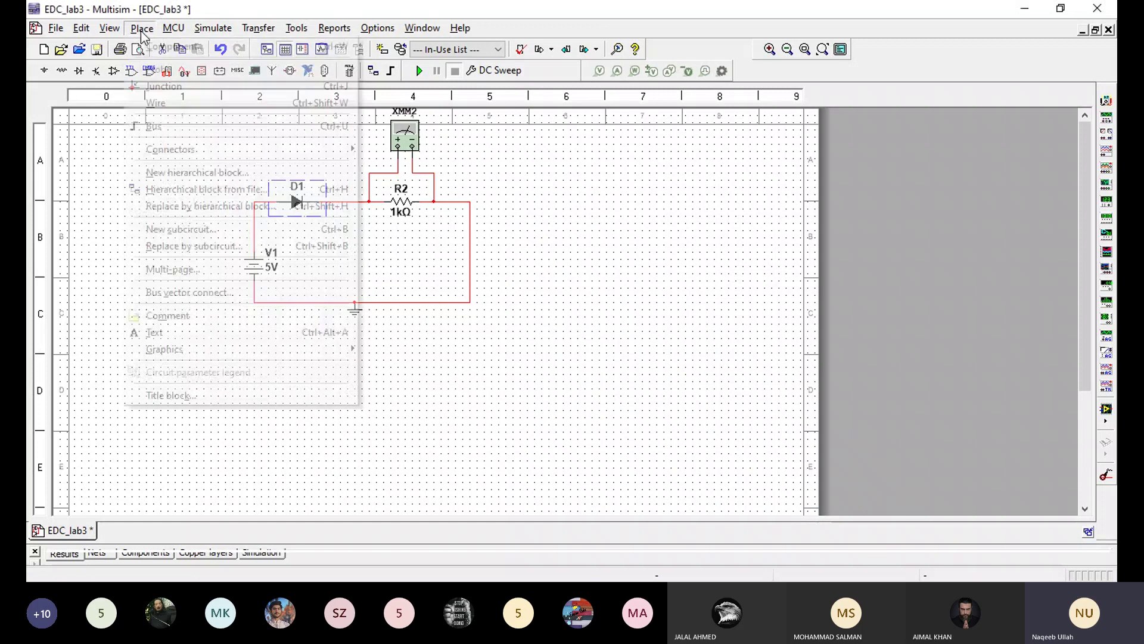
{"action": "left_click", "coordinate": [171, 48]}
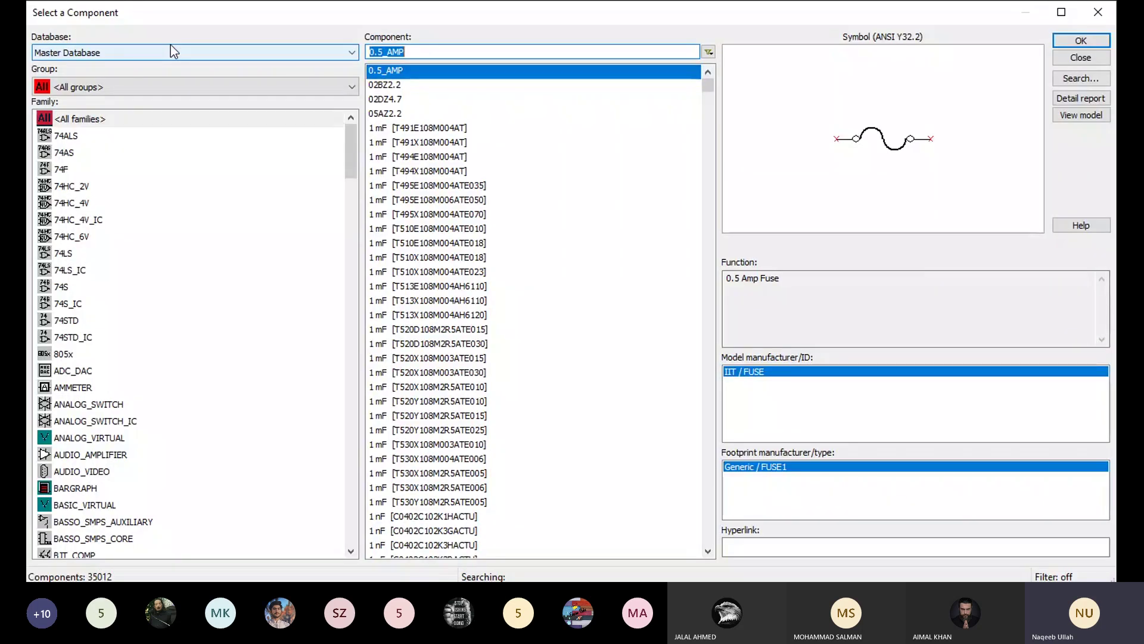
{"action": "left_click", "coordinate": [149, 87]}
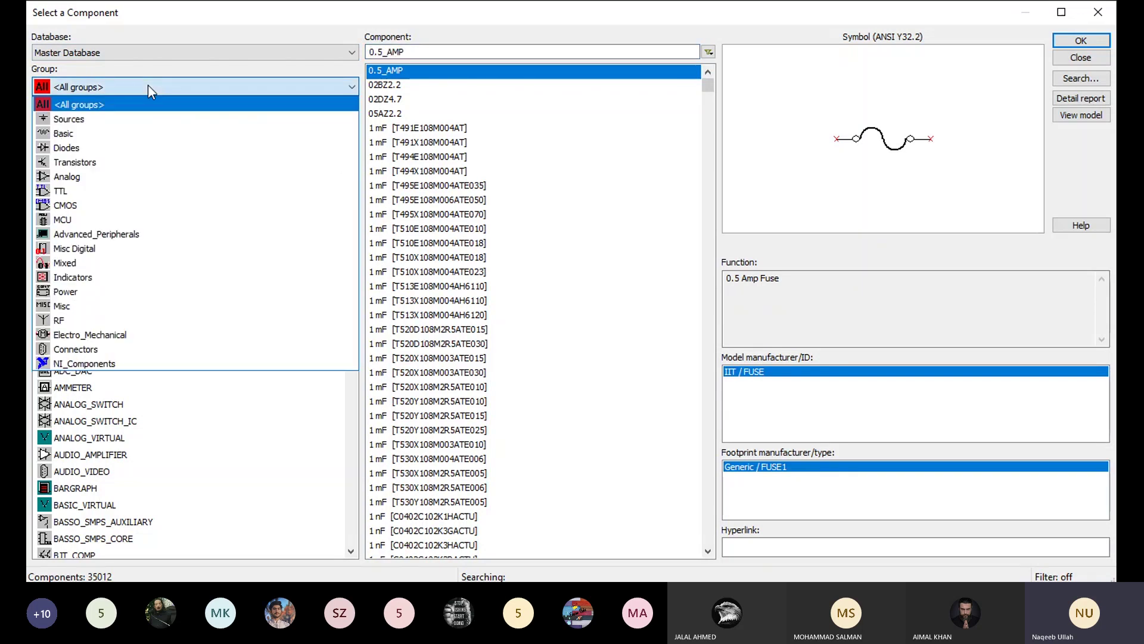
{"action": "left_click", "coordinate": [112, 148]}
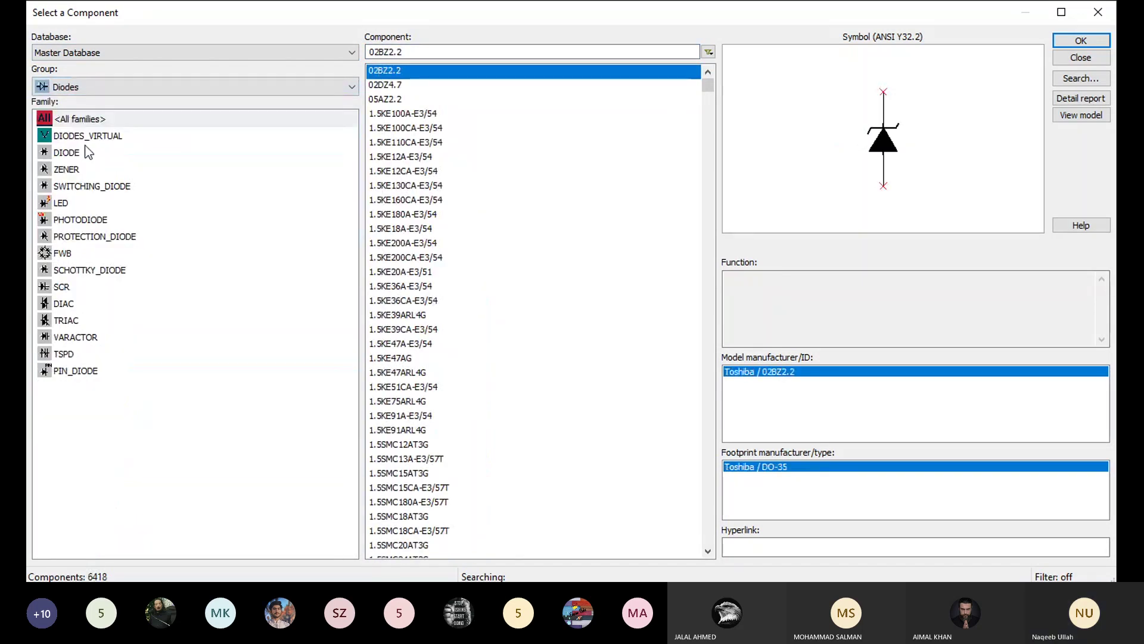
{"action": "left_click", "coordinate": [61, 154]}
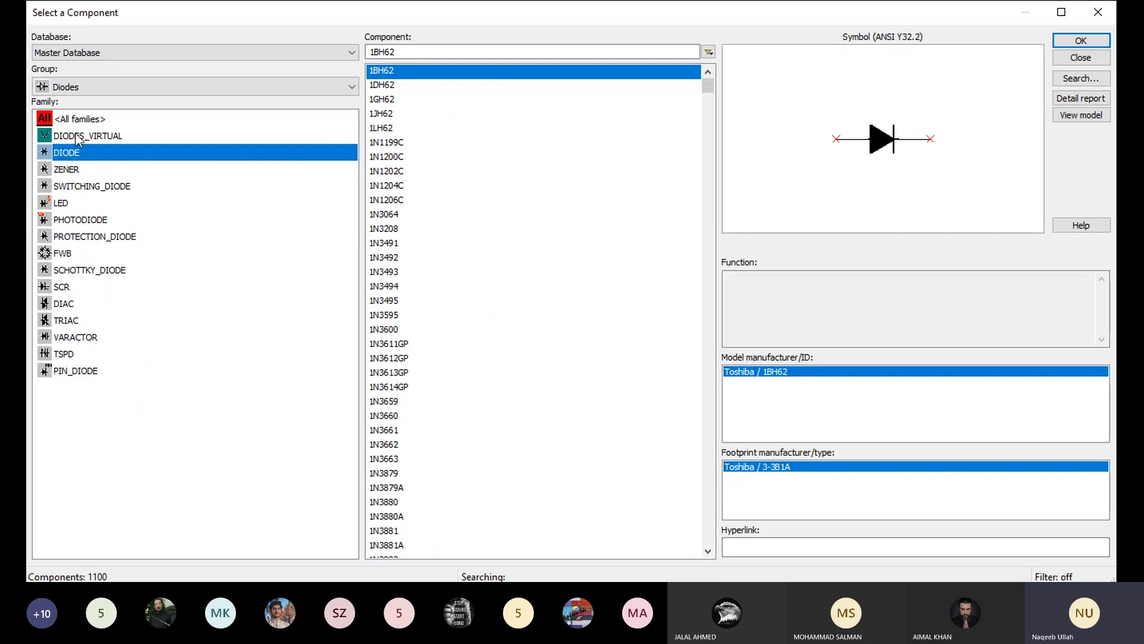
{"action": "left_click", "coordinate": [77, 139]}
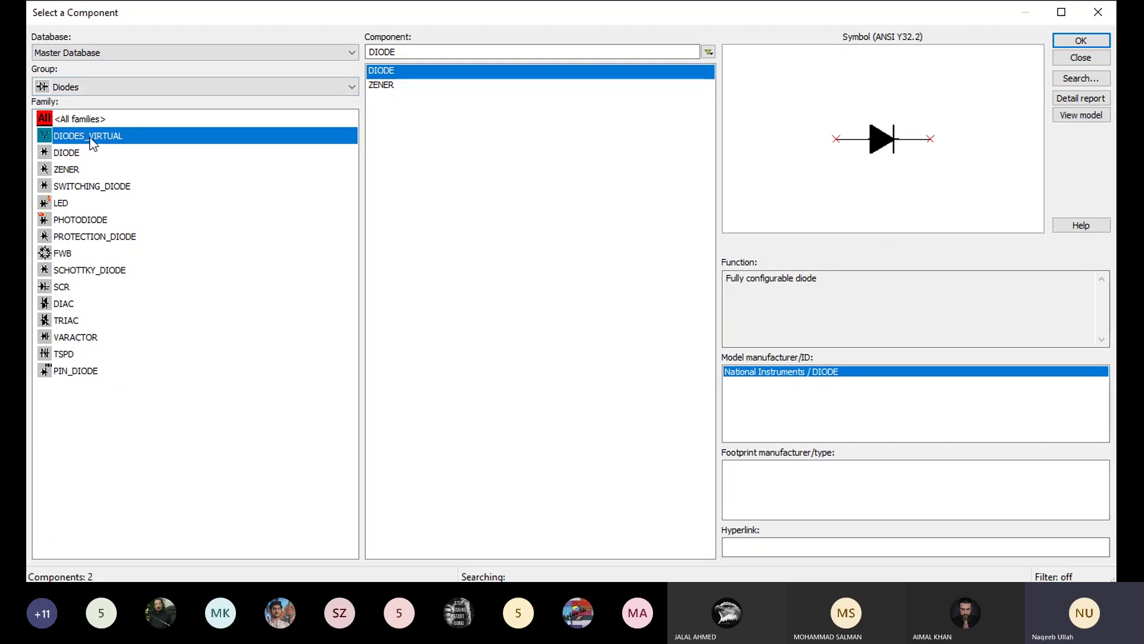
{"action": "left_click", "coordinate": [406, 88]}
{"action": "left_click", "coordinate": [428, 71]}
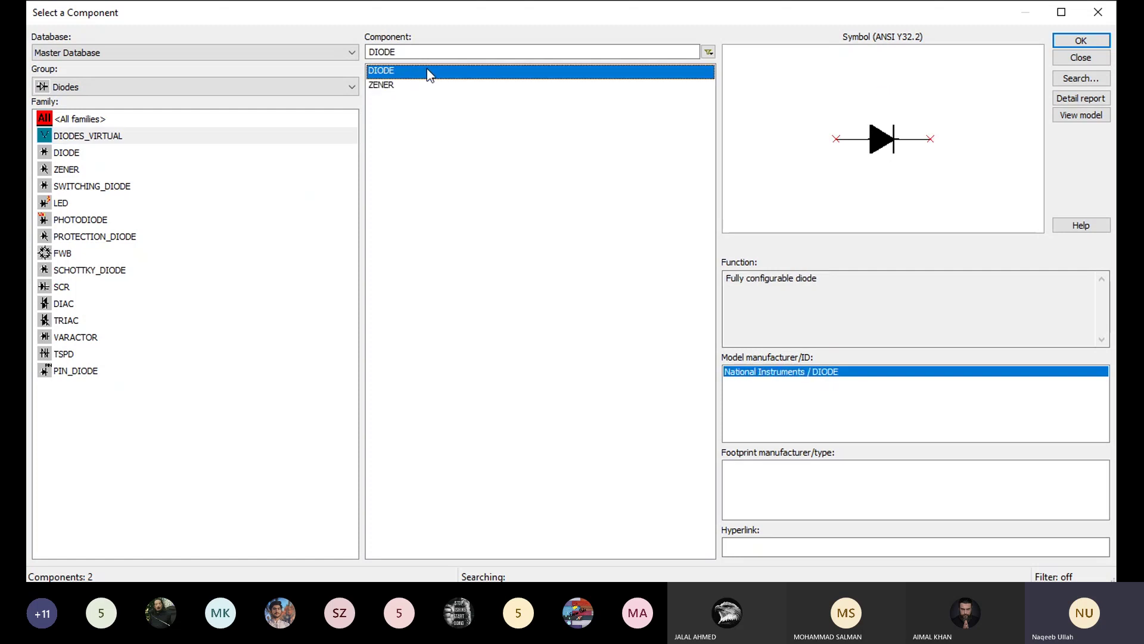
{"action": "left_click", "coordinate": [1083, 42]}
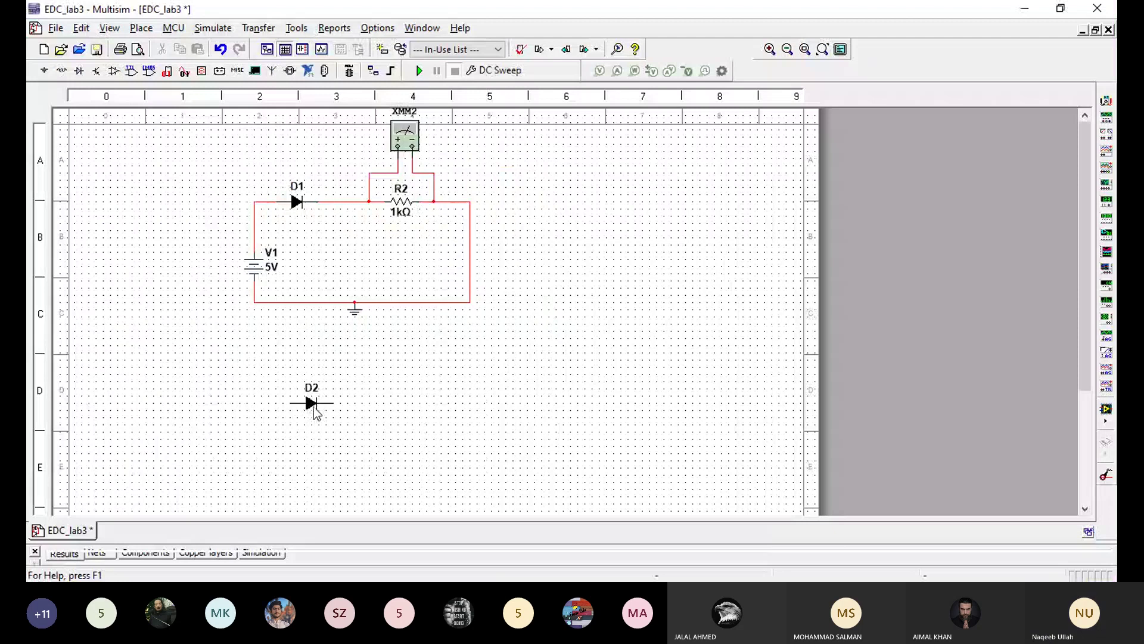
{"action": "left_click", "coordinate": [314, 410]}
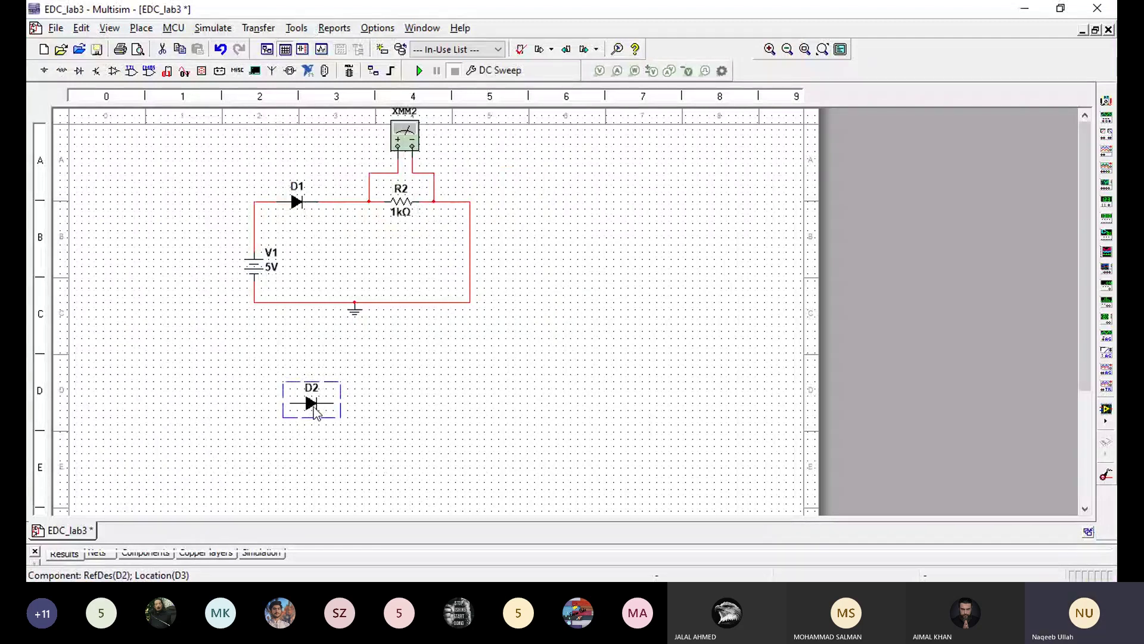
{"action": "key", "text": "Delete"}
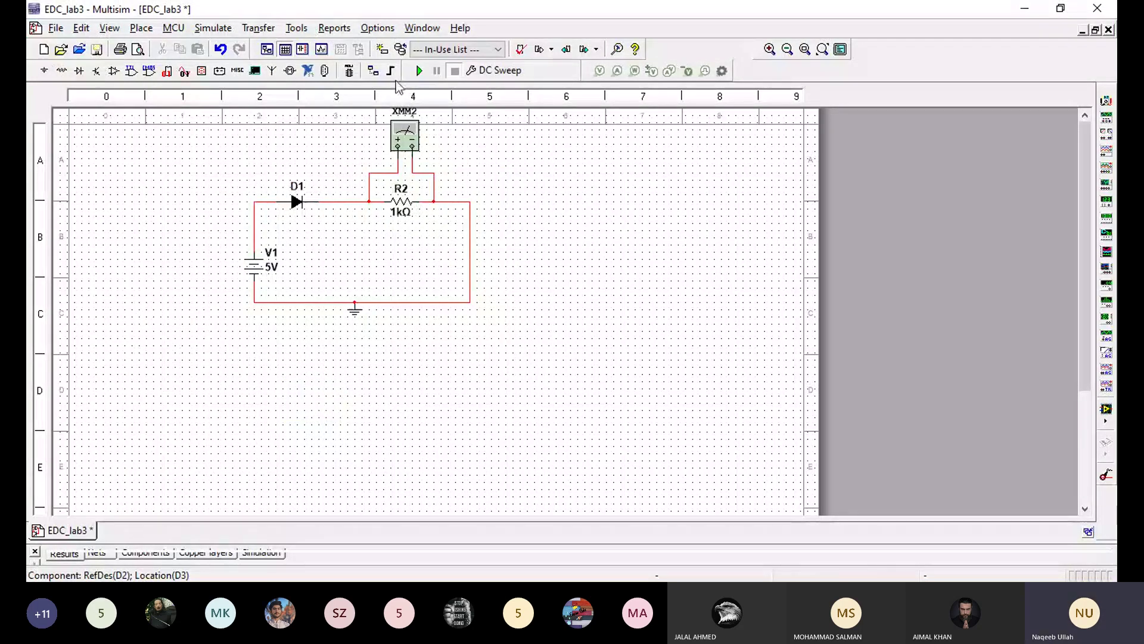
- Move multimeter XMM2 closer to resistor R2 and shift its negative lead's wire clear of the R2 label
{"action": "left_click", "coordinate": [405, 143]}
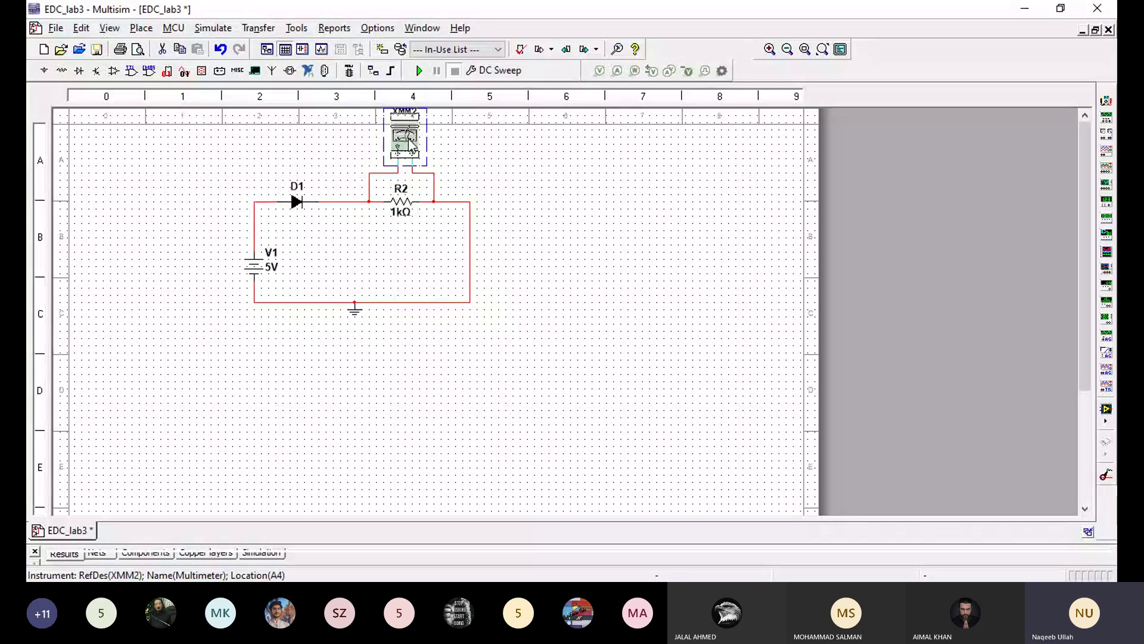
{"action": "left_click_drag", "start_coordinate": [406, 143], "coordinate": [399, 154]}
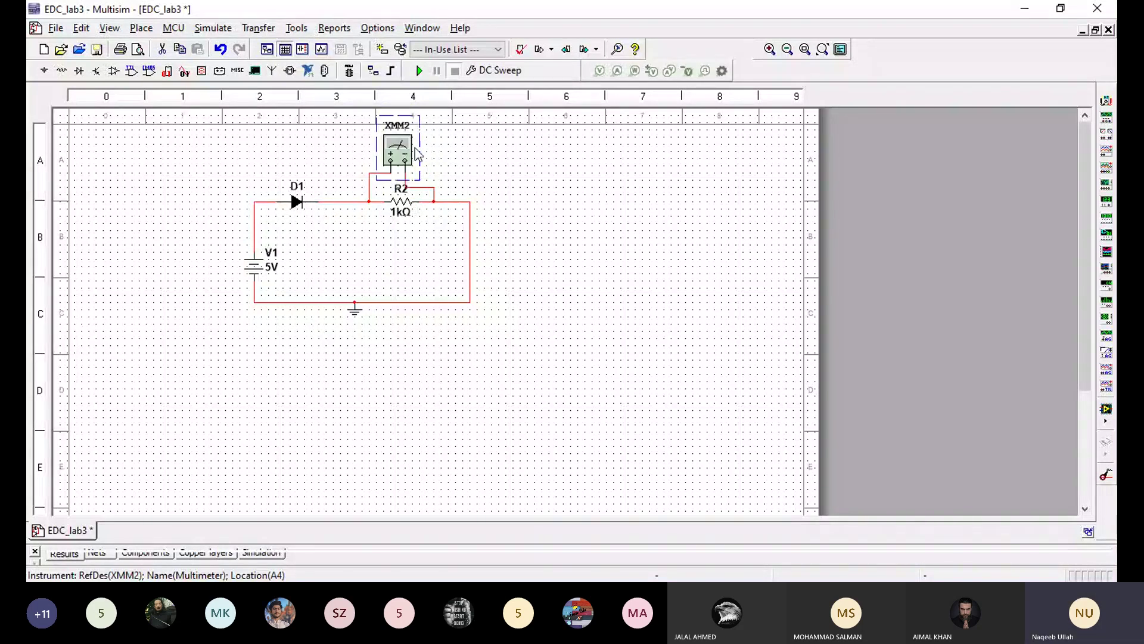
{"action": "left_click", "coordinate": [428, 187]}
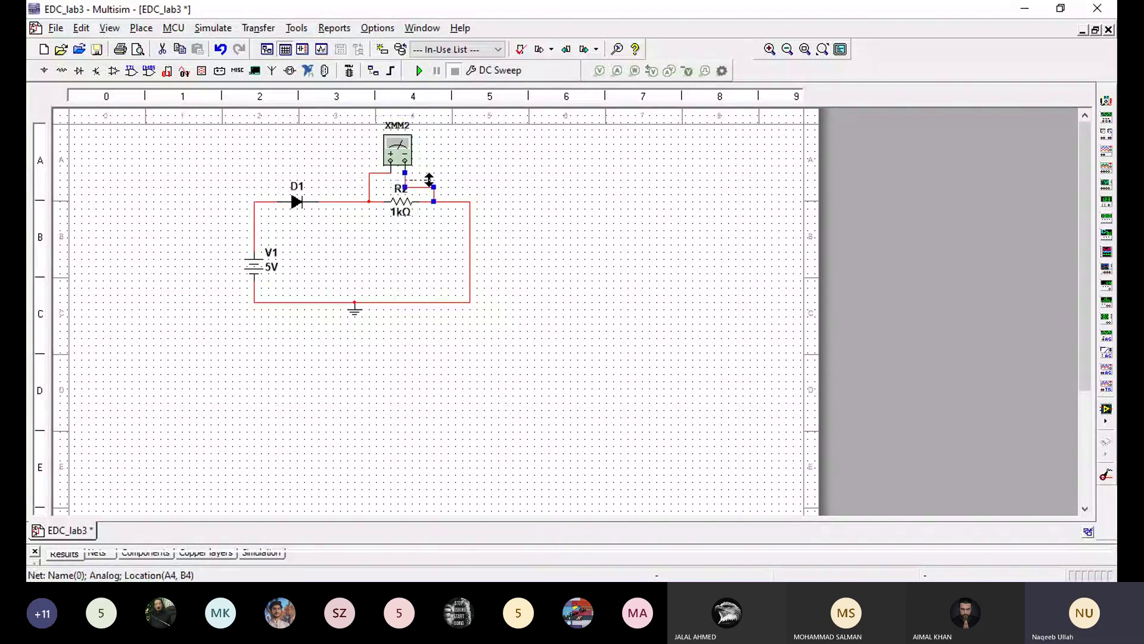
{"action": "left_click_drag", "start_coordinate": [429, 179], "coordinate": [429, 180]}
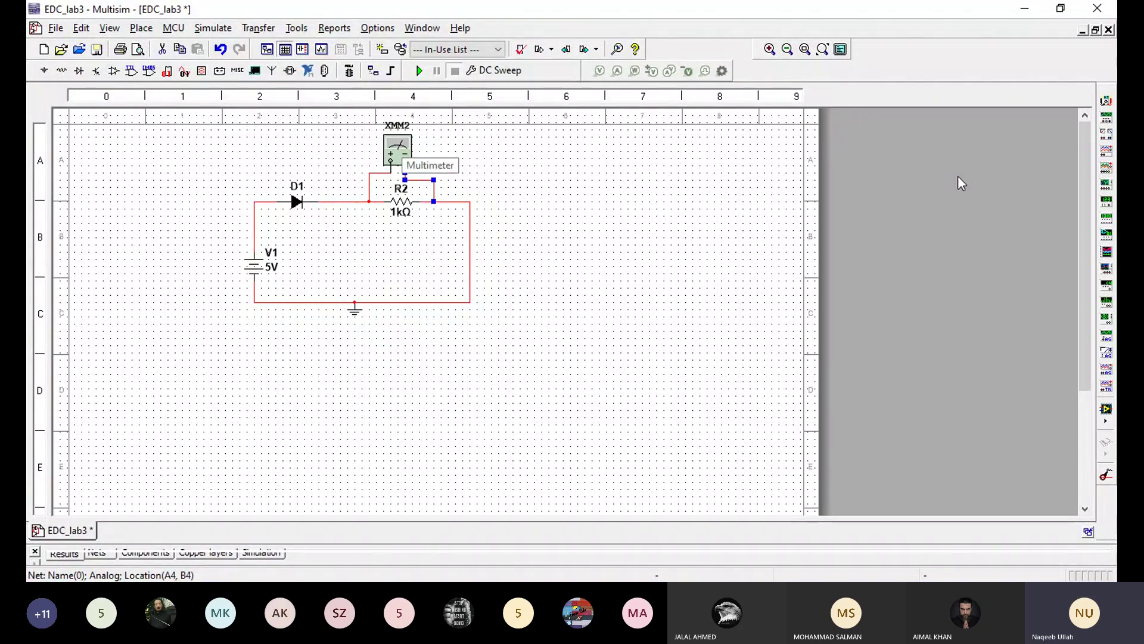
- Place a multimeter beside source V1 and wire its negative terminal above V1 and its positive terminal below V1
{"action": "left_click", "coordinate": [1107, 102]}
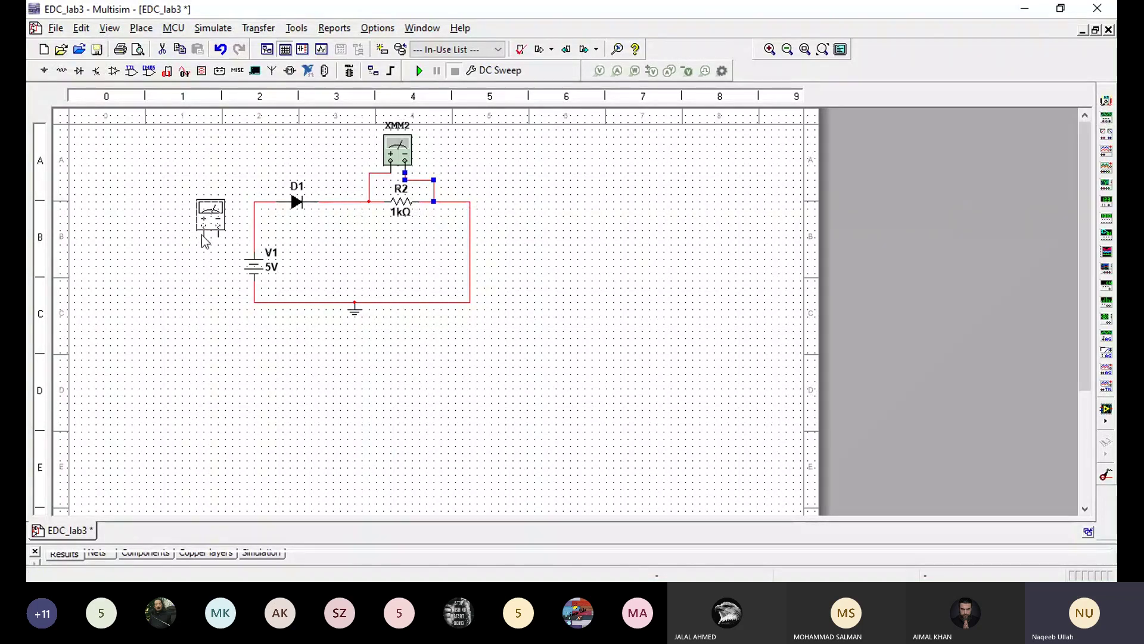
{"action": "left_click", "coordinate": [199, 247]}
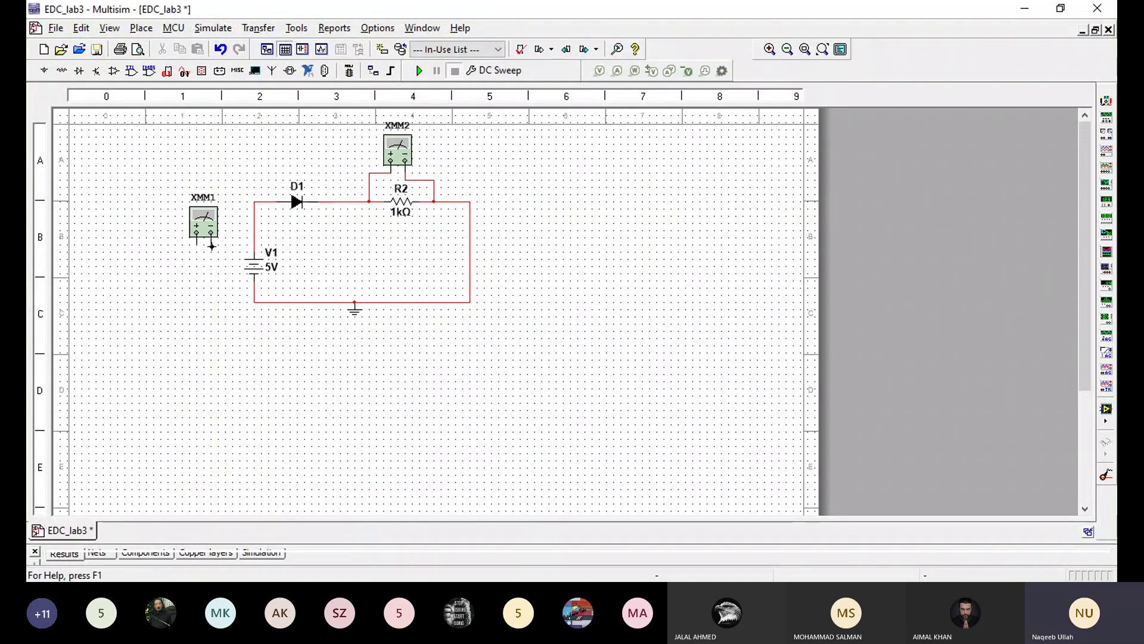
{"action": "left_click", "coordinate": [254, 223]}
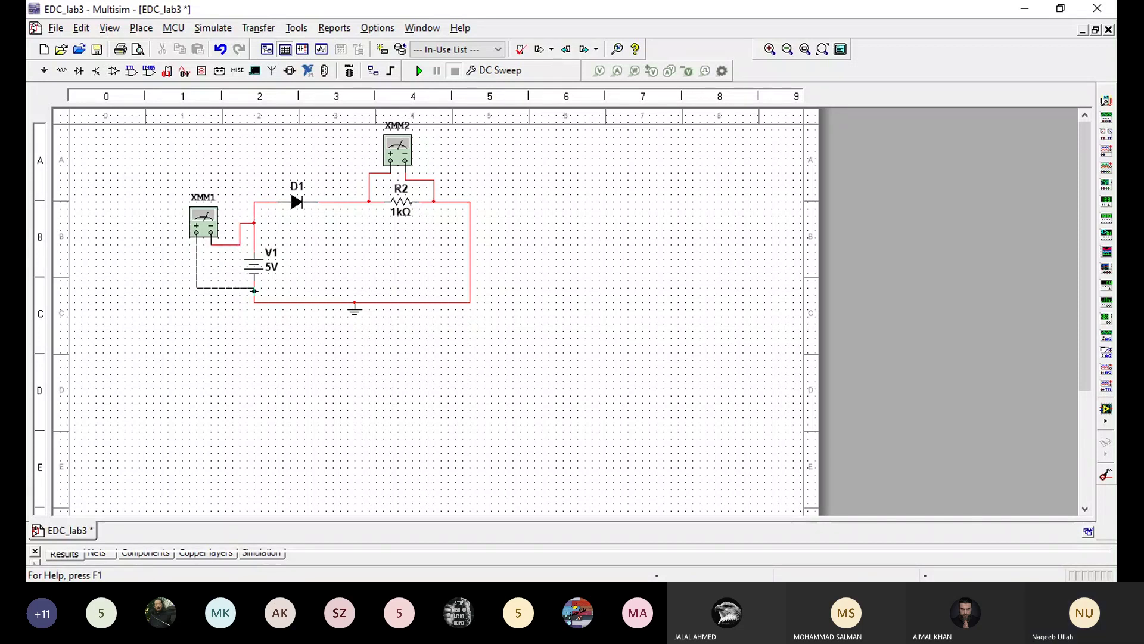
{"action": "left_click", "coordinate": [254, 294]}
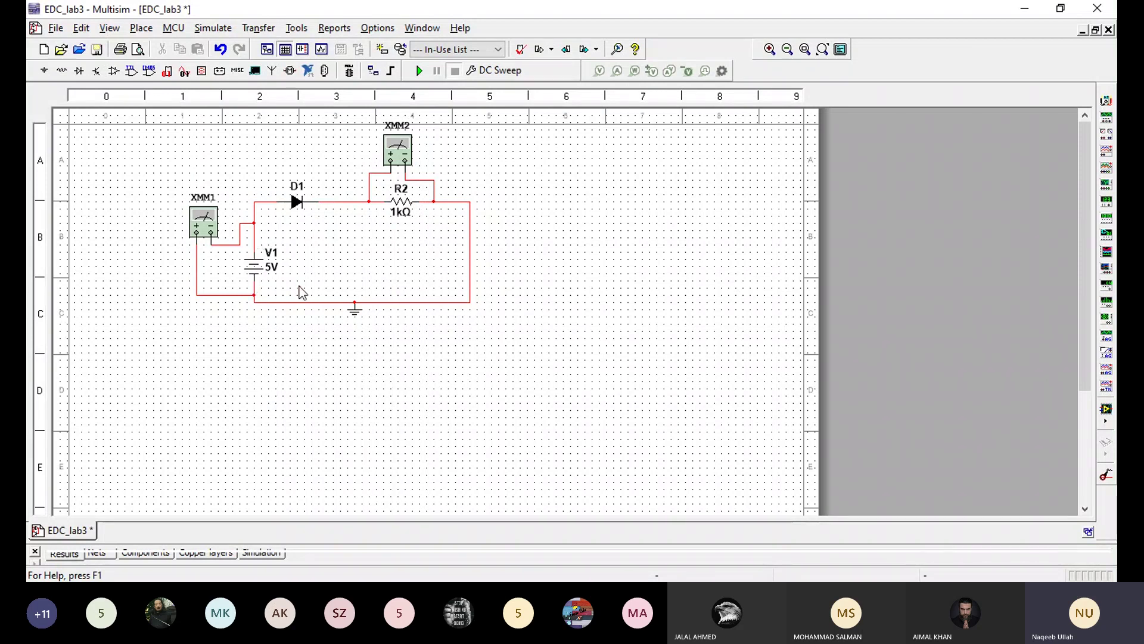
- Delete multimeter XMM2 above R2 and the wire running from R2 to the ground
{"action": "left_click", "coordinate": [401, 154]}
{"action": "key", "text": "Delete"}
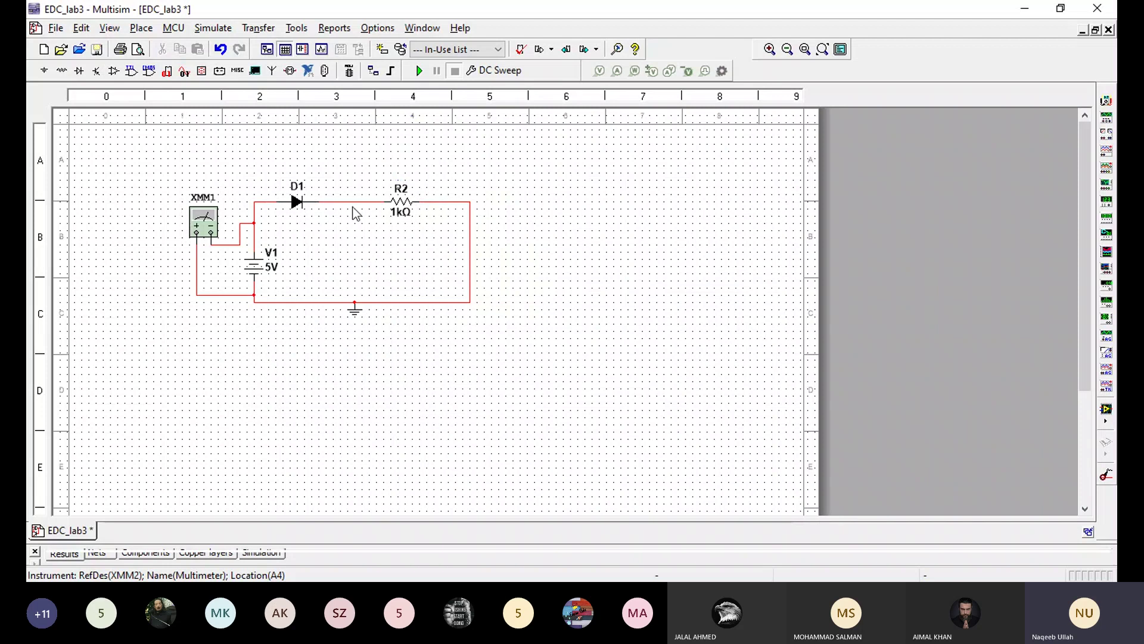
{"action": "left_click", "coordinate": [444, 202]}
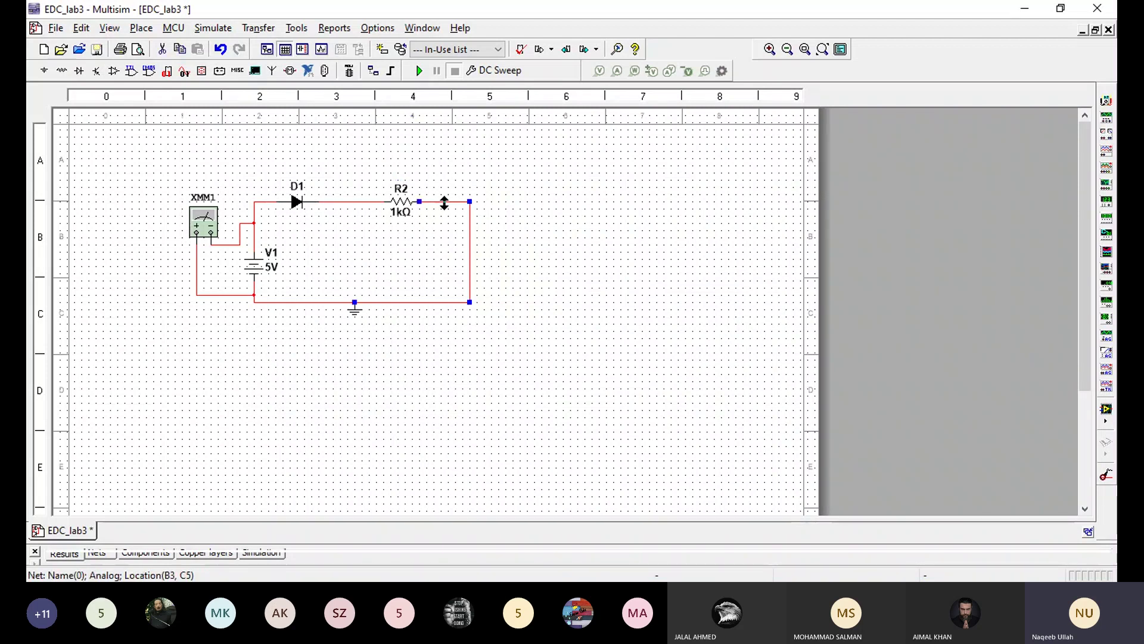
{"action": "key", "text": "Delete"}
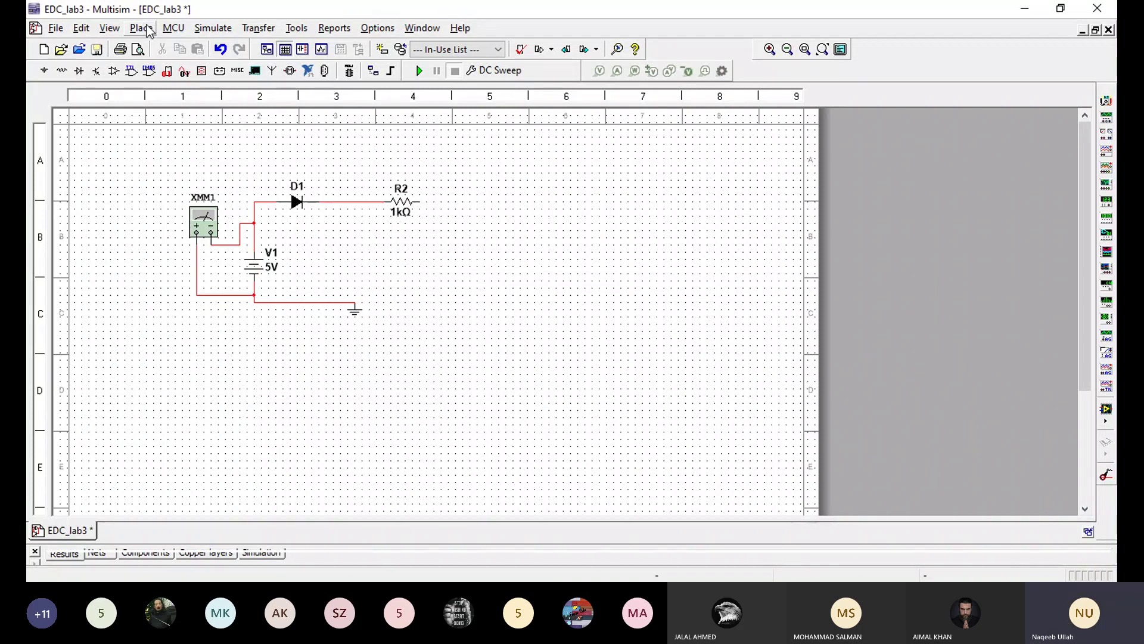
- Place a multimeter beyond R2, wiring its positive terminal to R2's free end and its negative terminal to the ground wire
{"action": "left_click", "coordinate": [1106, 102]}
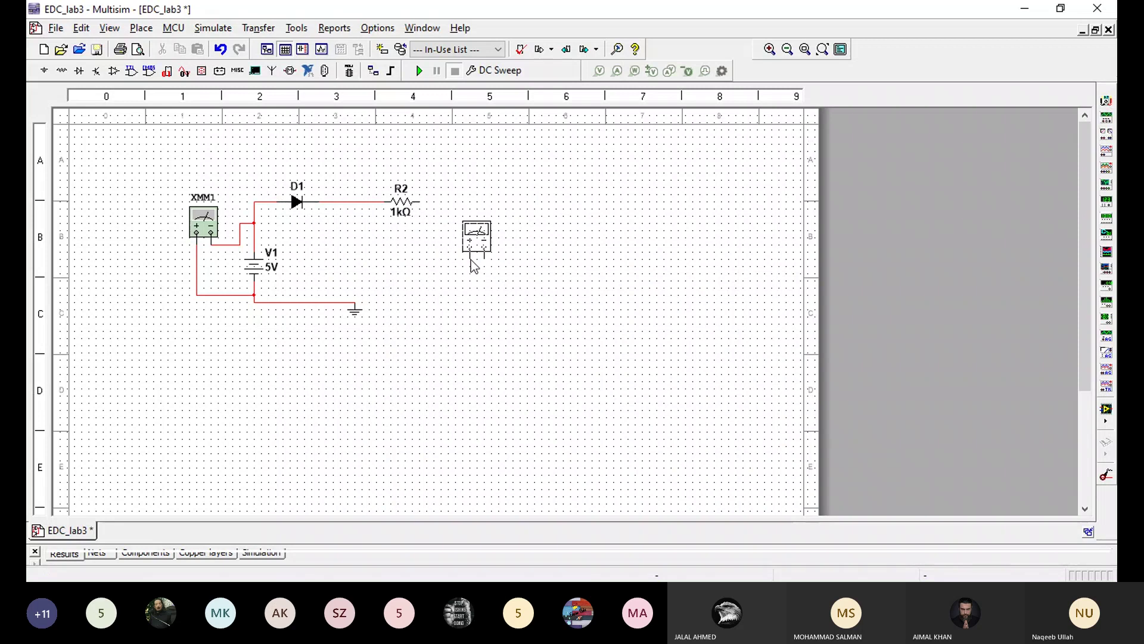
{"action": "left_click", "coordinate": [471, 260]}
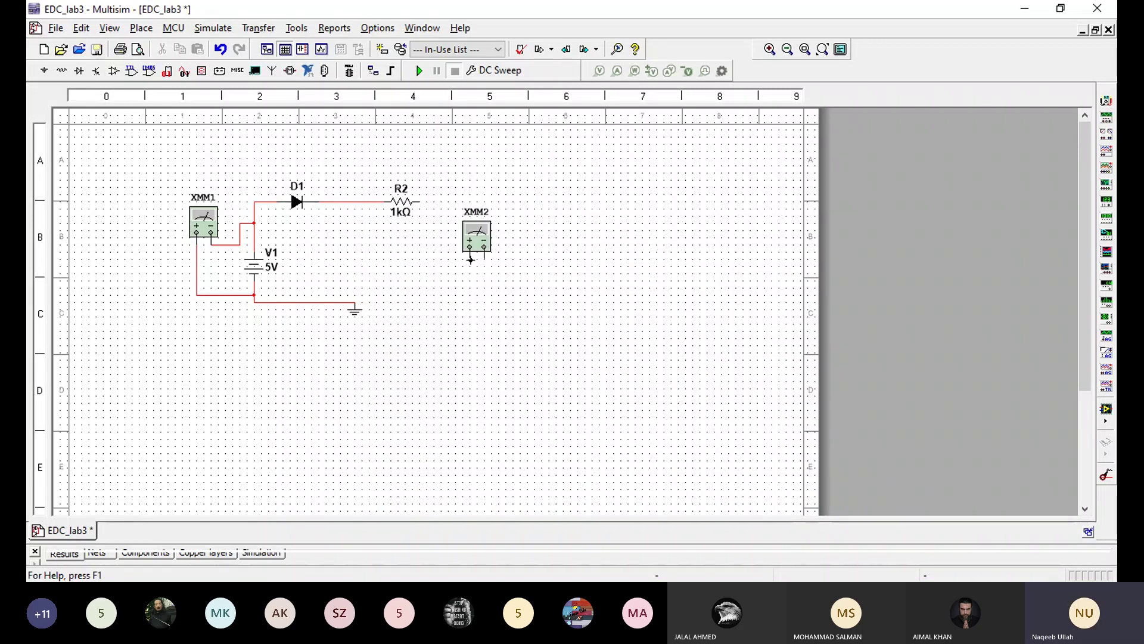
{"action": "left_click", "coordinate": [471, 260]}
{"action": "left_click", "coordinate": [421, 202]}
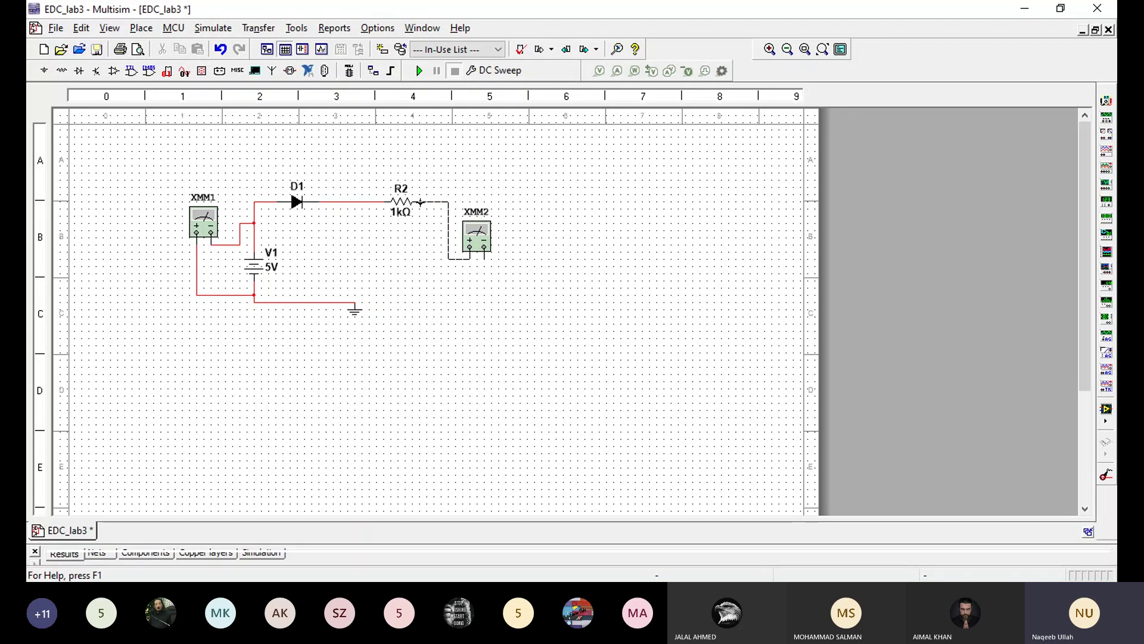
{"action": "left_click", "coordinate": [484, 250]}
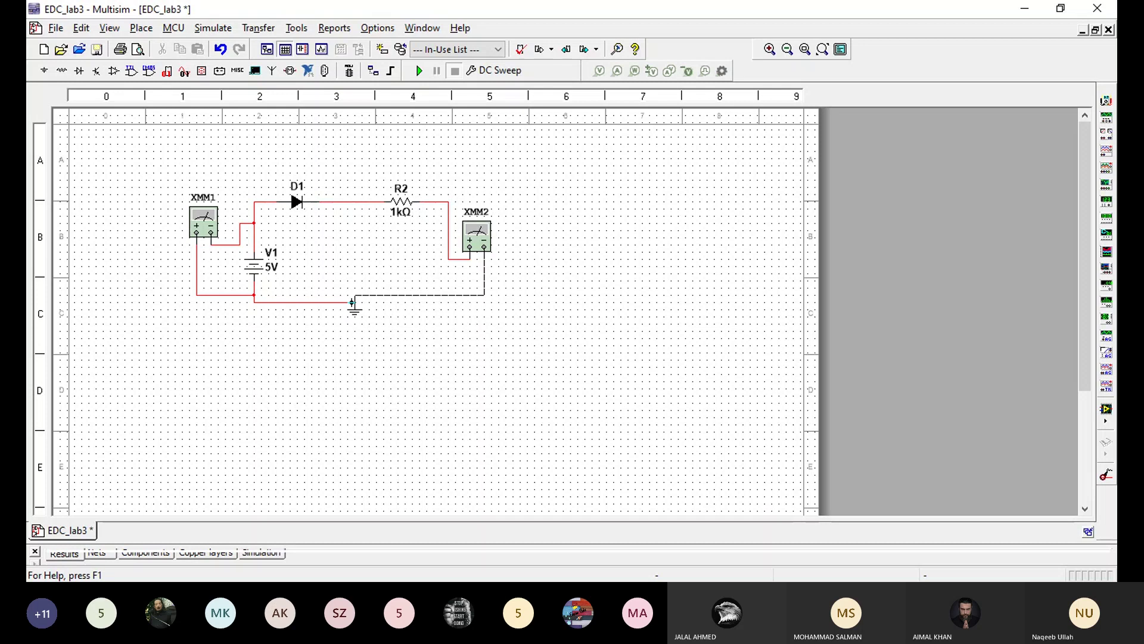
{"action": "left_click", "coordinate": [318, 303]}
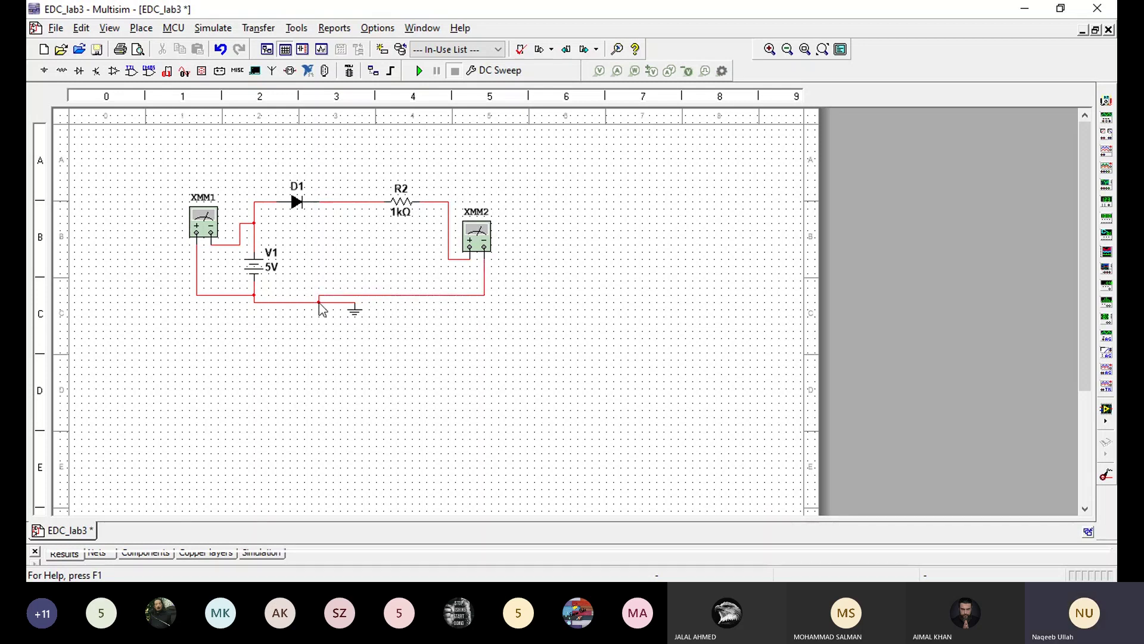
- Move multimeter XMM2 up so its positive lead runs straight from R2, and align its return wire with the ground wire
{"action": "left_click_drag", "start_coordinate": [389, 295], "coordinate": [389, 302]}
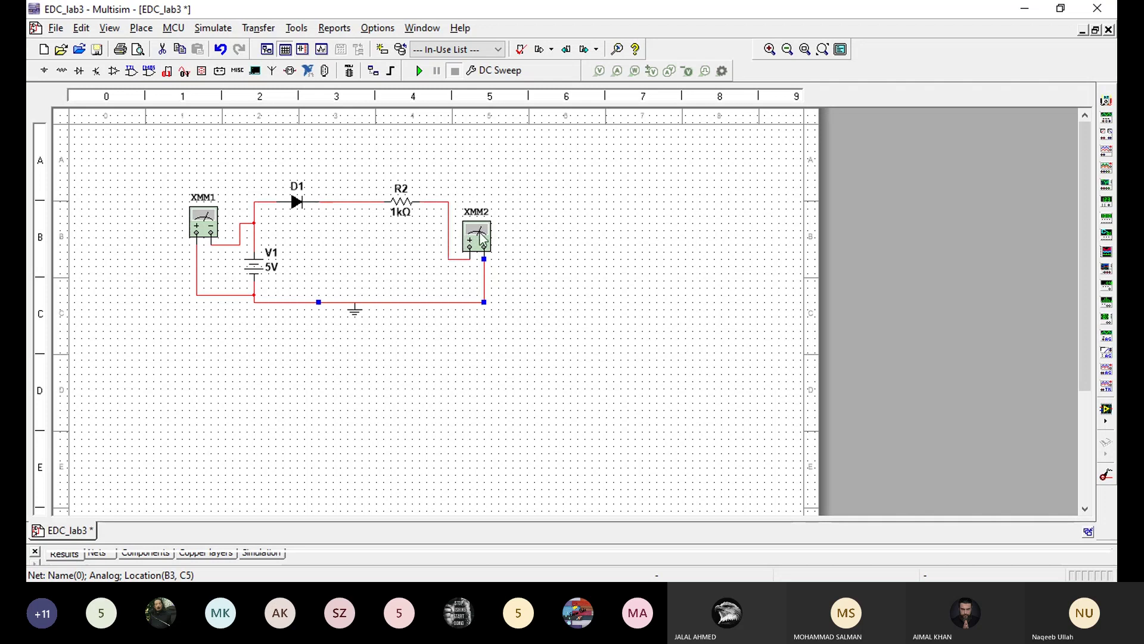
{"action": "left_click_drag", "start_coordinate": [481, 234], "coordinate": [482, 189]}
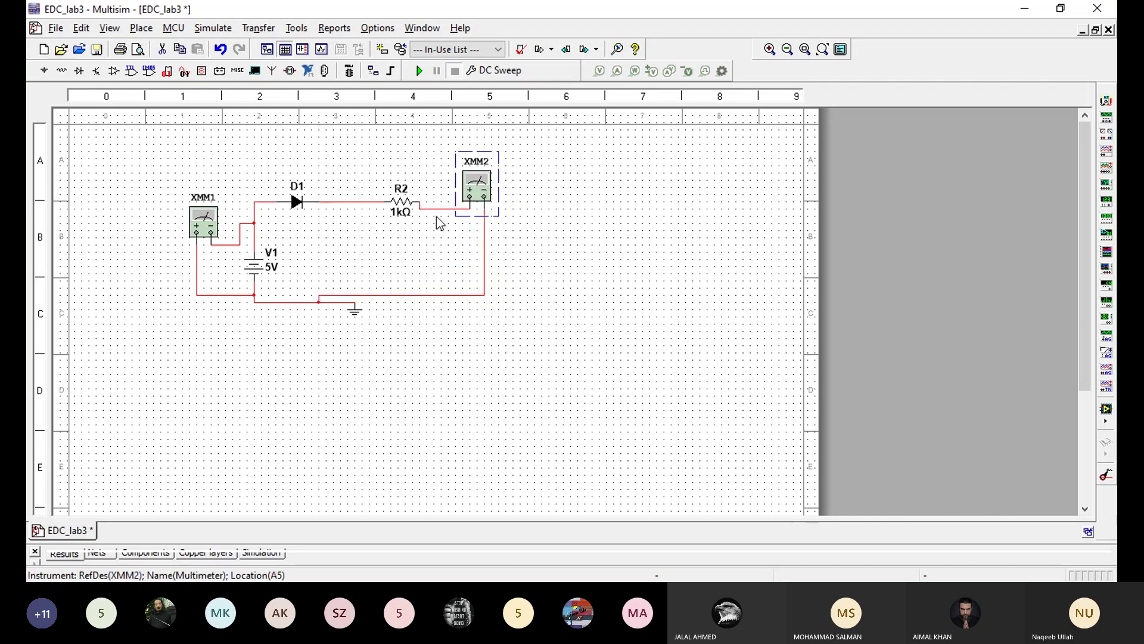
{"action": "left_click", "coordinate": [459, 206]}
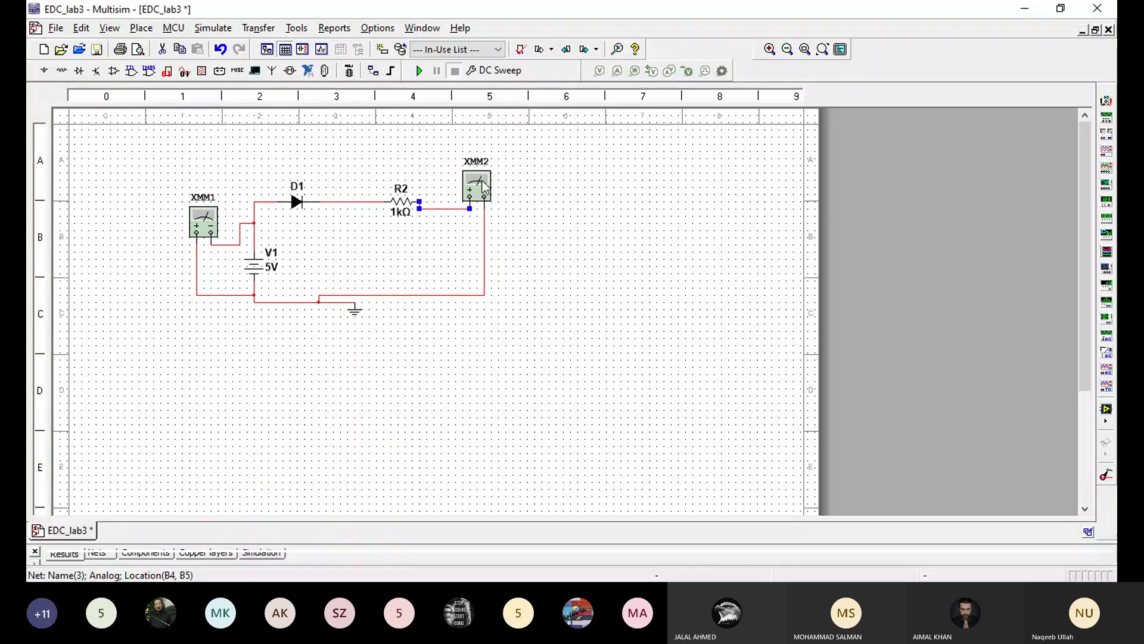
{"action": "left_click_drag", "start_coordinate": [476, 186], "coordinate": [476, 179]}
{"action": "left_click", "coordinate": [527, 234]}
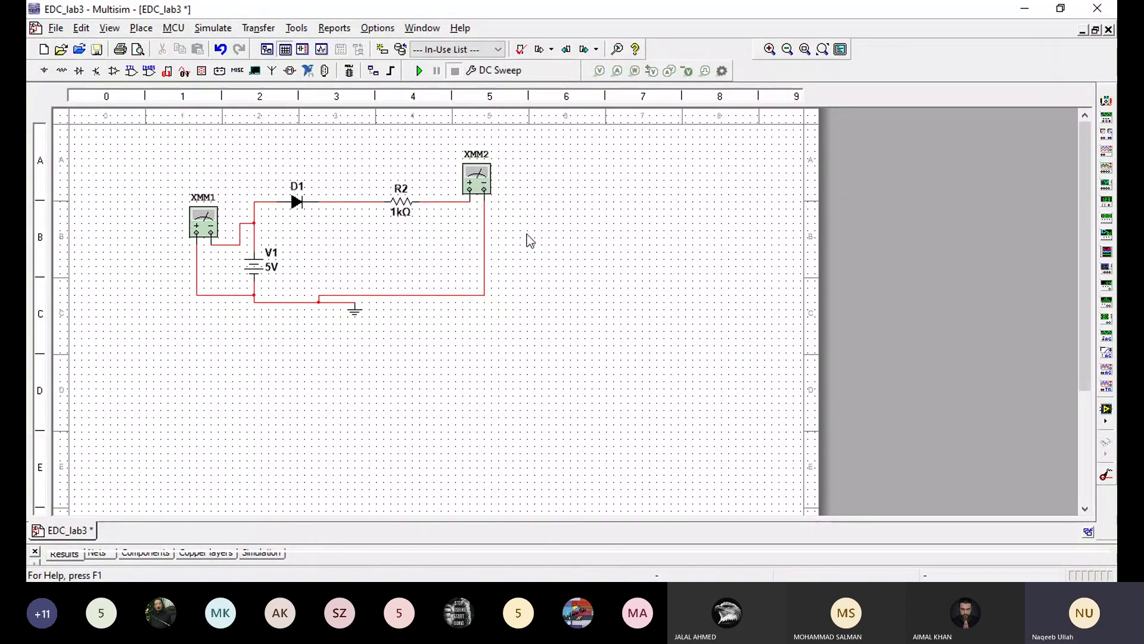
{"action": "left_click", "coordinate": [384, 295]}
{"action": "left_click_drag", "start_coordinate": [384, 295], "coordinate": [384, 302]}
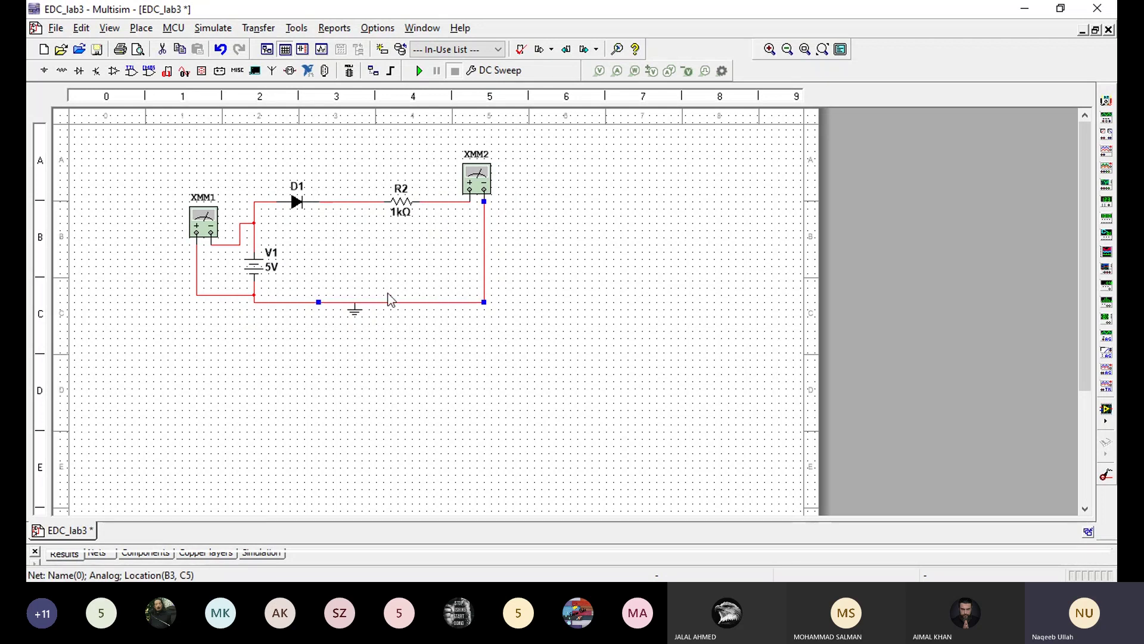
{"action": "left_click", "coordinate": [398, 267]}
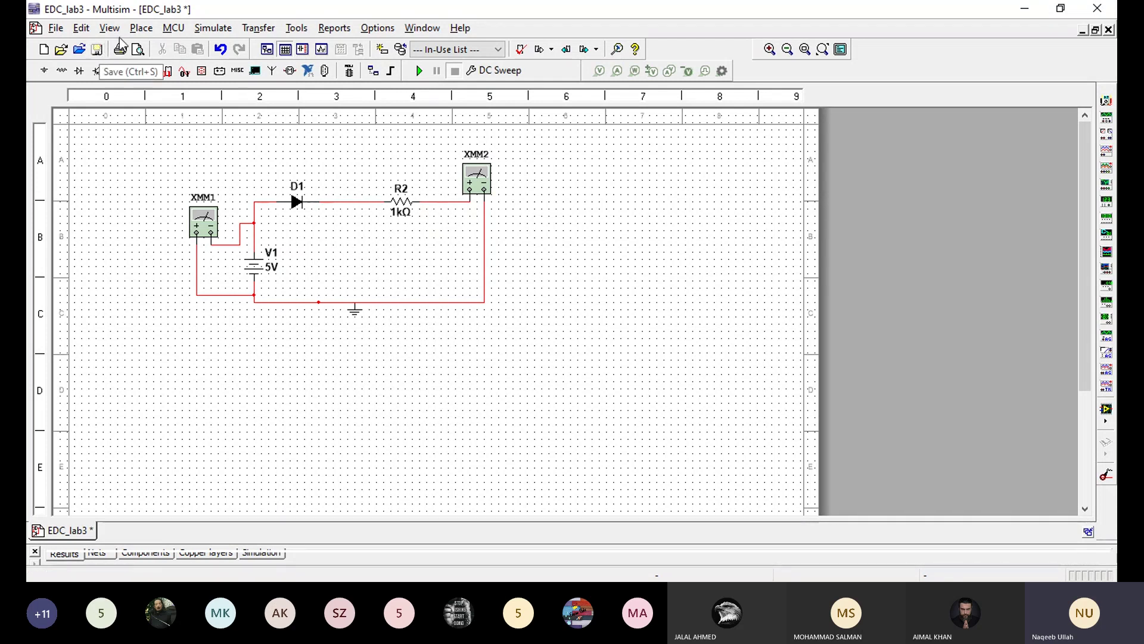
{"action": "left_click", "coordinate": [142, 30]}
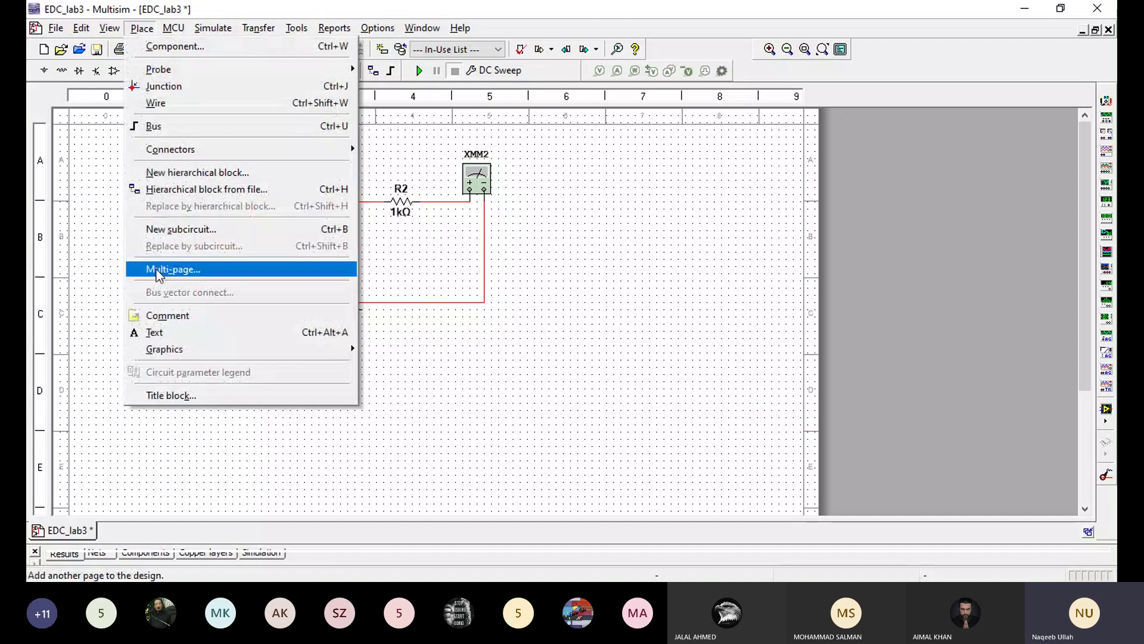
{"action": "left_click", "coordinate": [157, 333]}
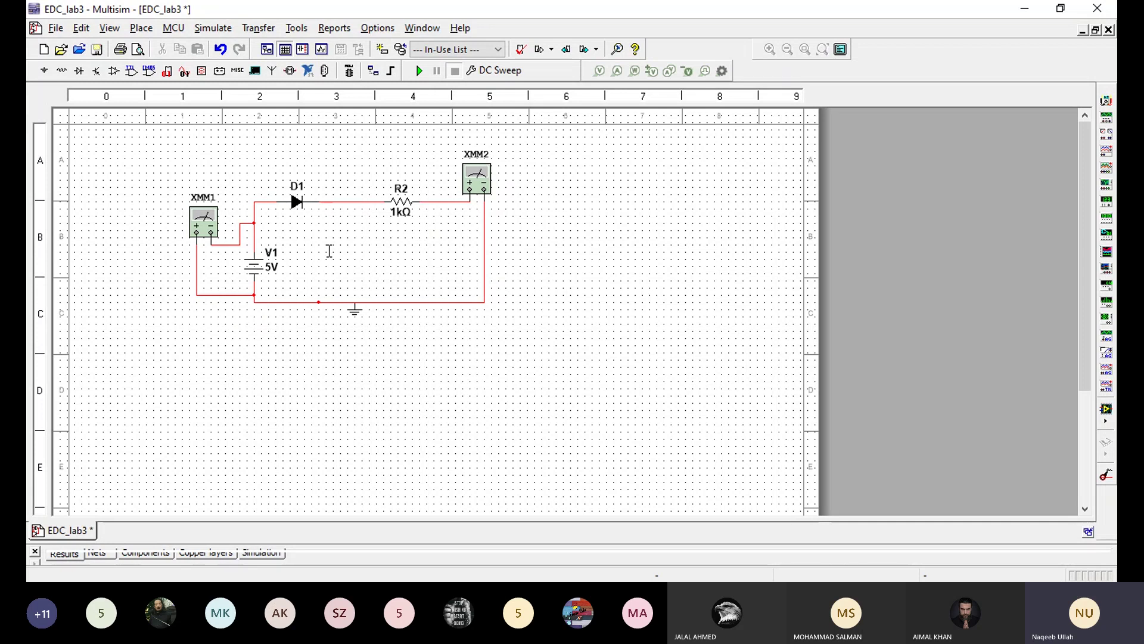
{"action": "left_click", "coordinate": [329, 250]}
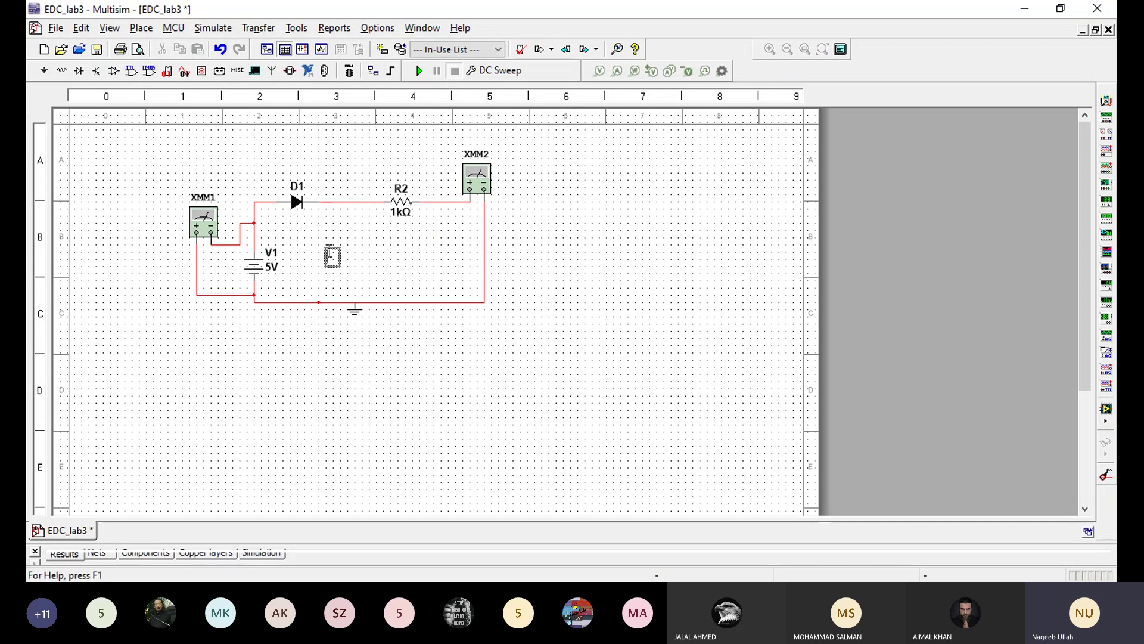
{"action": "left_click", "coordinate": [387, 338]}
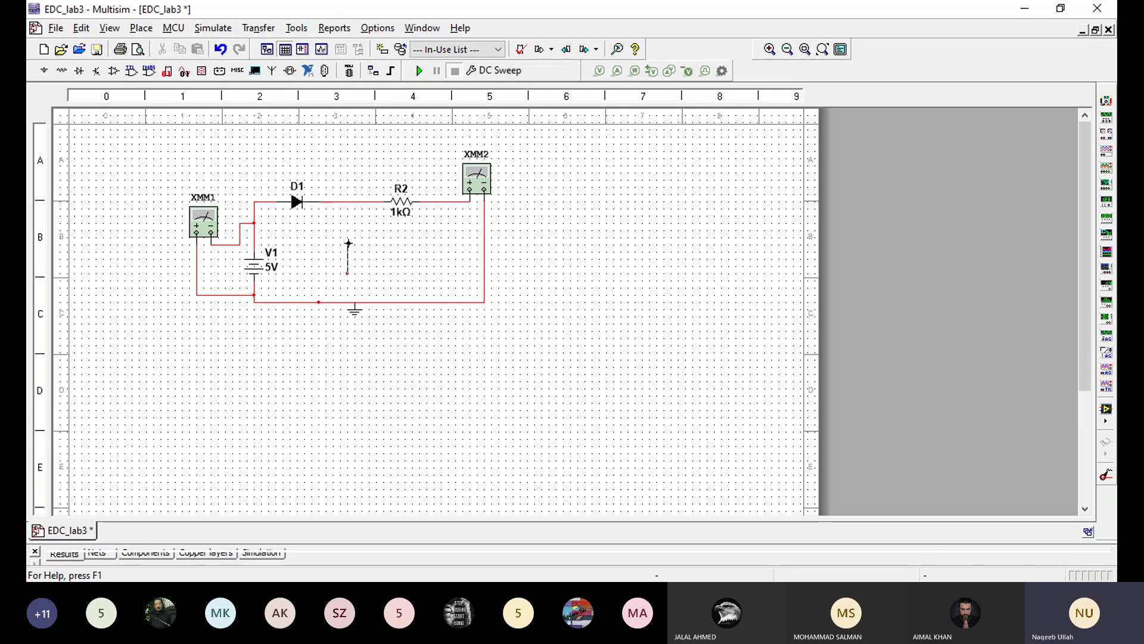
- Place a text label containing the student's ID number inside the circuit loop, and shift it slightly away from V1
{"action": "left_click", "coordinate": [141, 28]}
{"action": "left_click", "coordinate": [167, 332]}
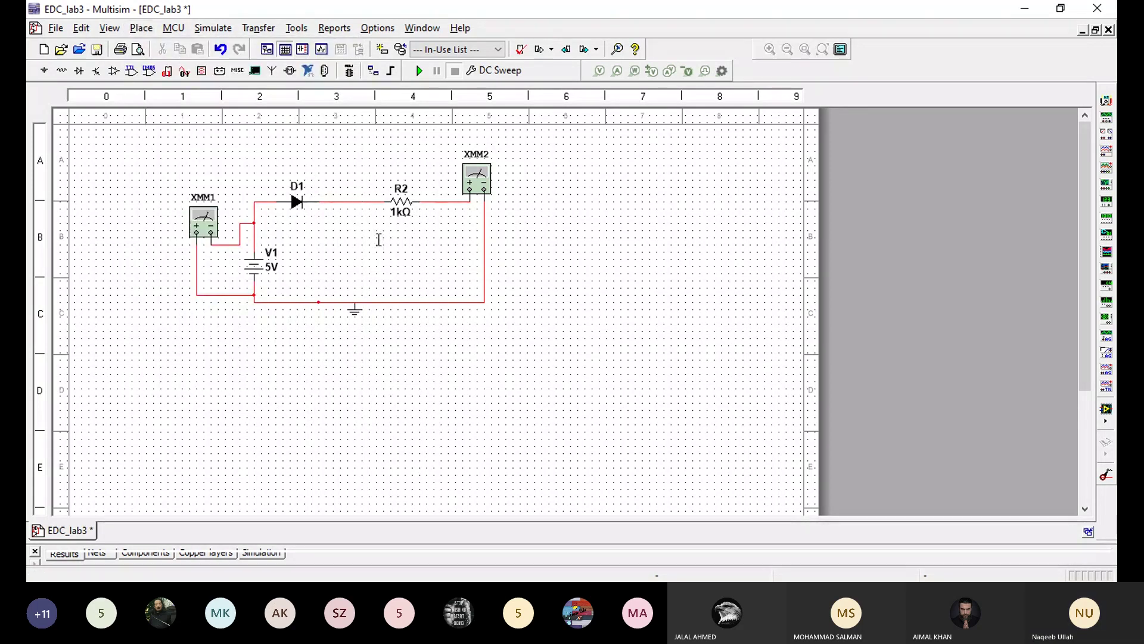
{"action": "left_click", "coordinate": [345, 247]}
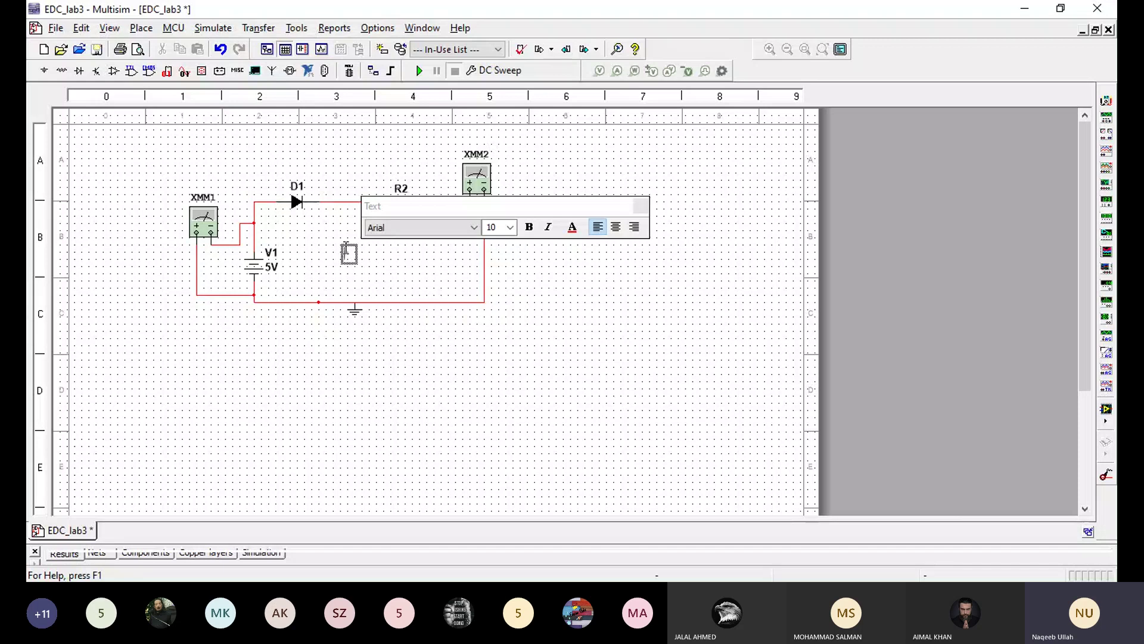
{"action": "type", "text": "1293"}
{"action": "left_click", "coordinate": [409, 279]}
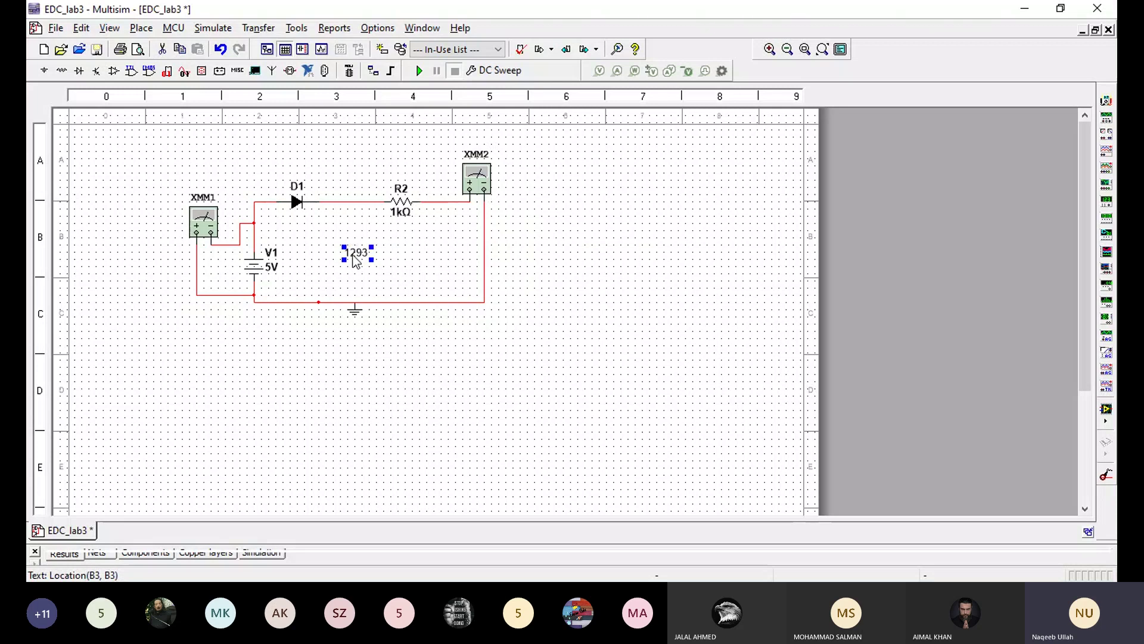
{"action": "left_click_drag", "start_coordinate": [371, 257], "coordinate": [364, 256]}
{"action": "left_click", "coordinate": [399, 290]}
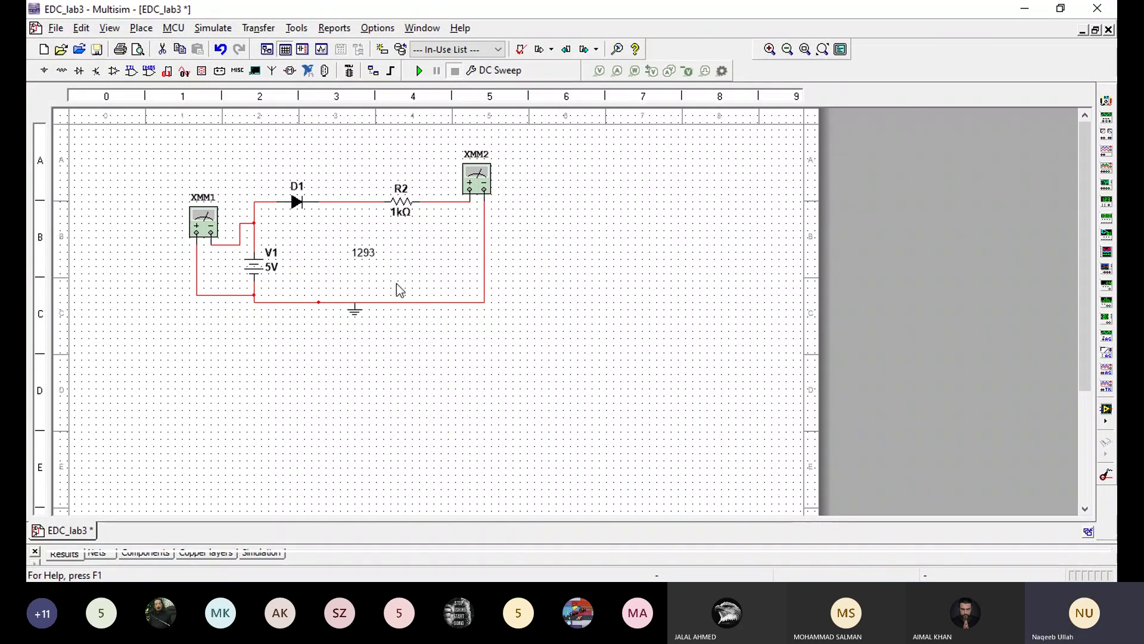
- Prefix the ID number in the text label with "CMS_ID" and shift the label toward source V1
{"action": "double_click", "coordinate": [368, 261]}
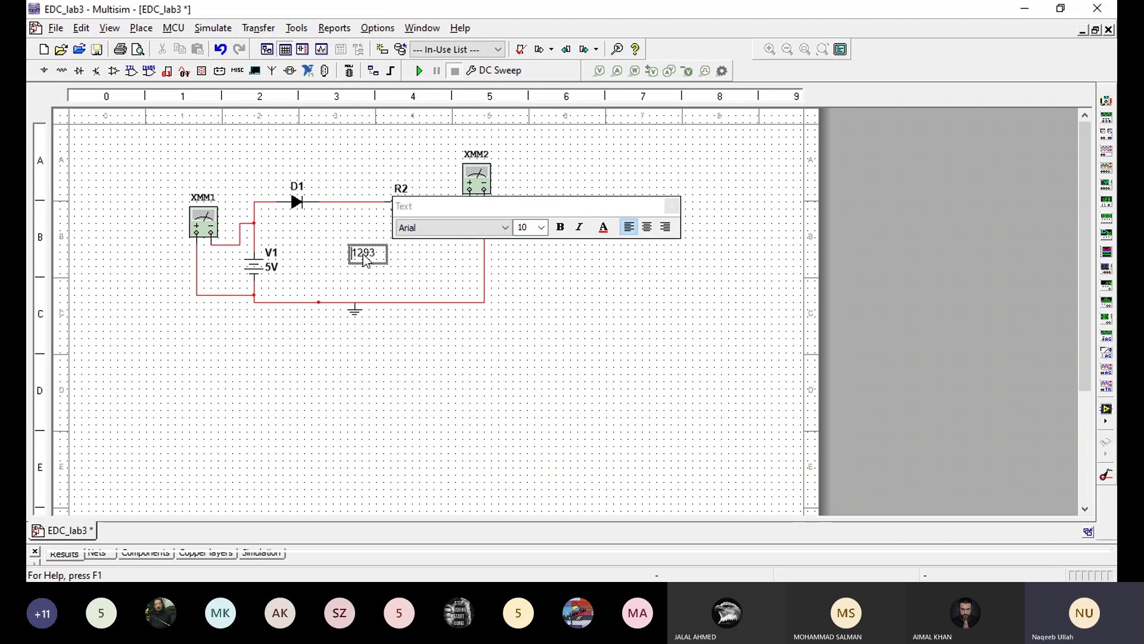
{"action": "type", "text": "CMS"}
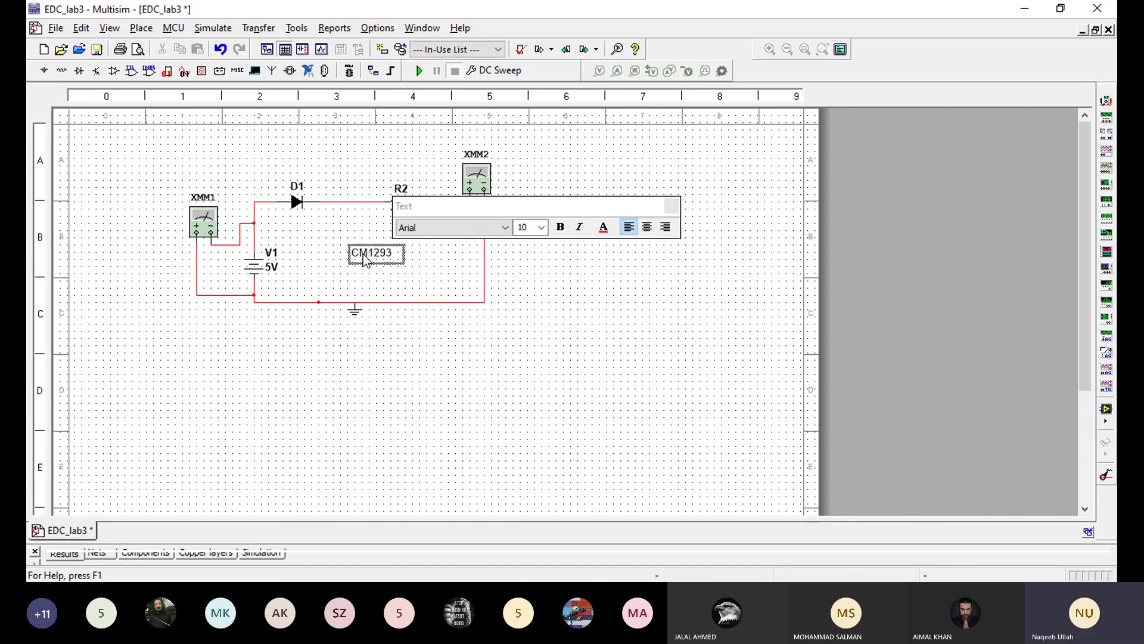
{"action": "type", "text": "_ID"}
{"action": "left_click", "coordinate": [538, 288]}
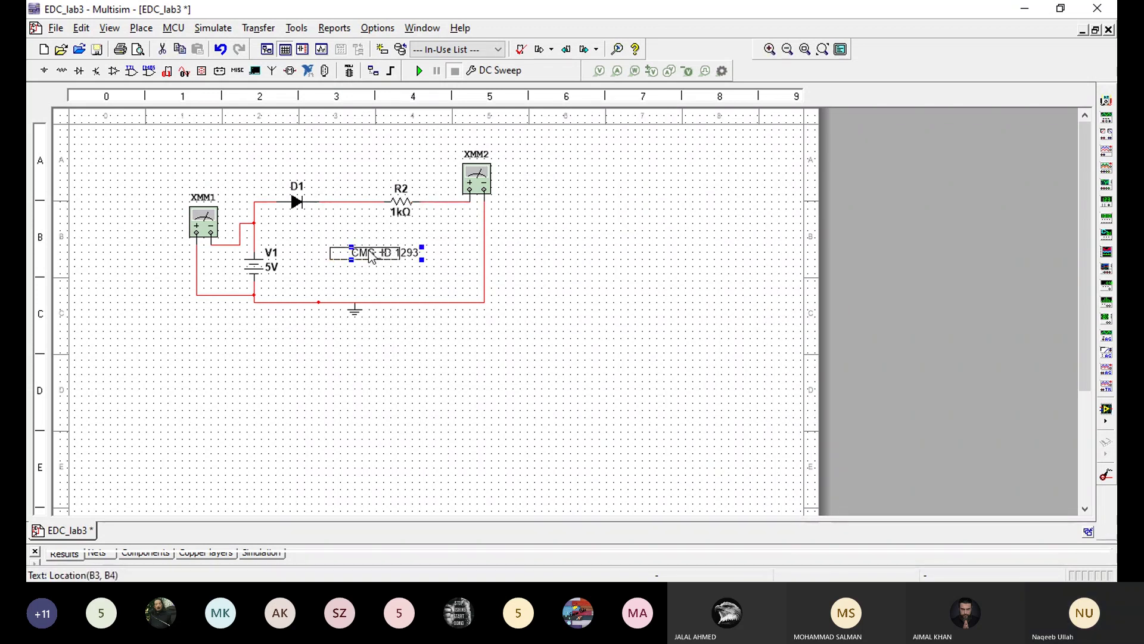
{"action": "key", "text": "Left"}
{"action": "key", "text": "Left"}
{"action": "key", "text": "Left"}
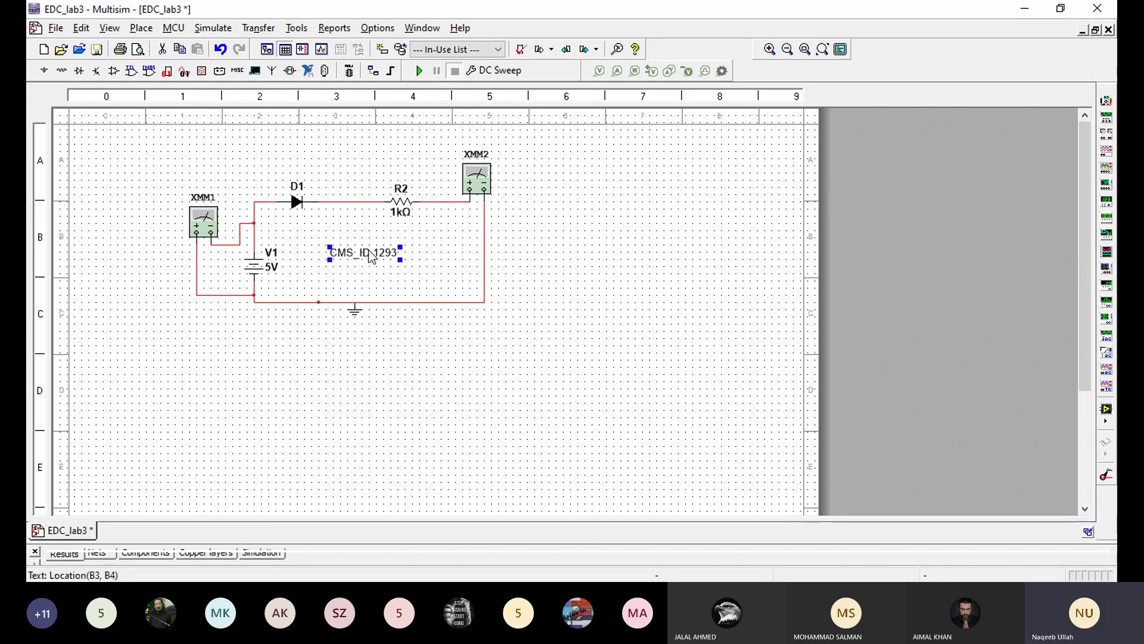
{"action": "left_click", "coordinate": [440, 251]}
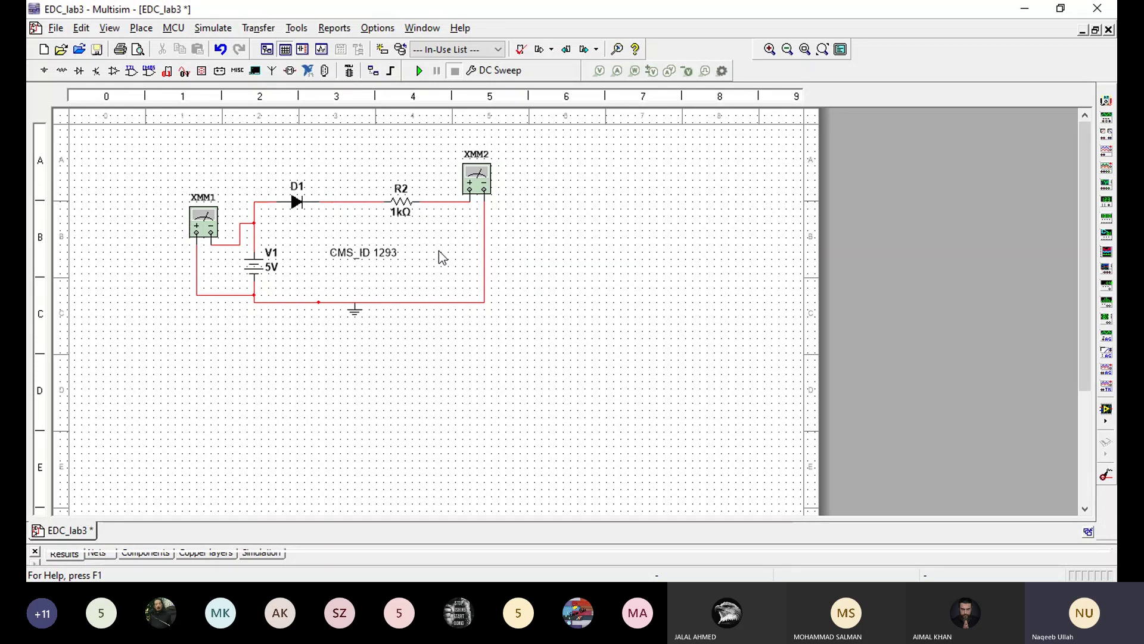
- Delete the CMS_ID text label from inside the circuit loop
{"action": "left_click", "coordinate": [371, 253]}
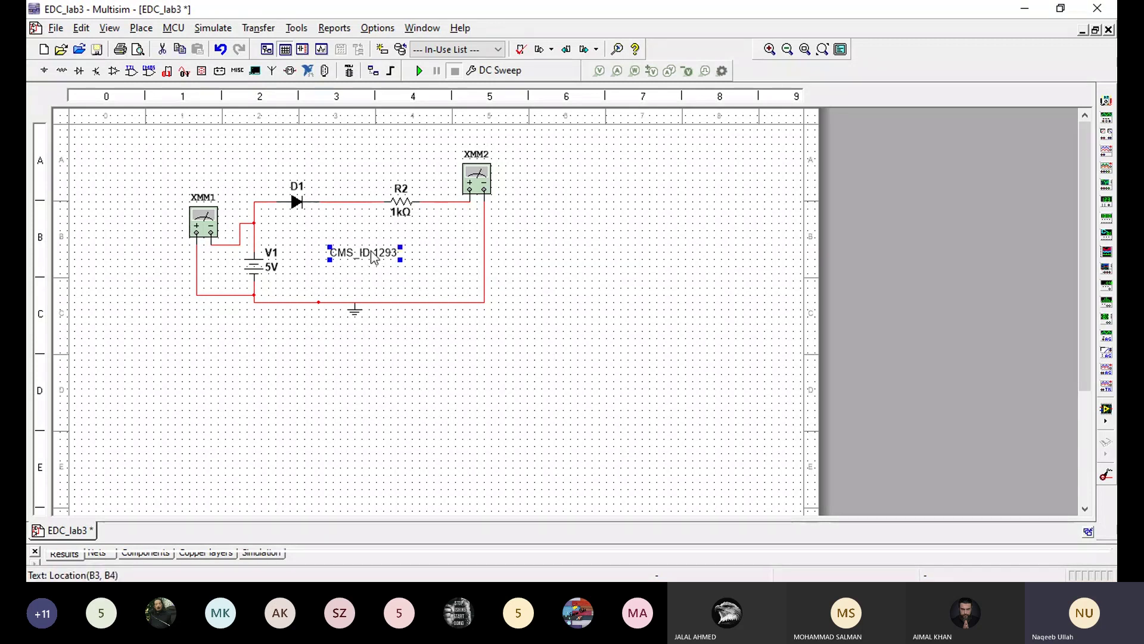
{"action": "key", "text": "Delete"}
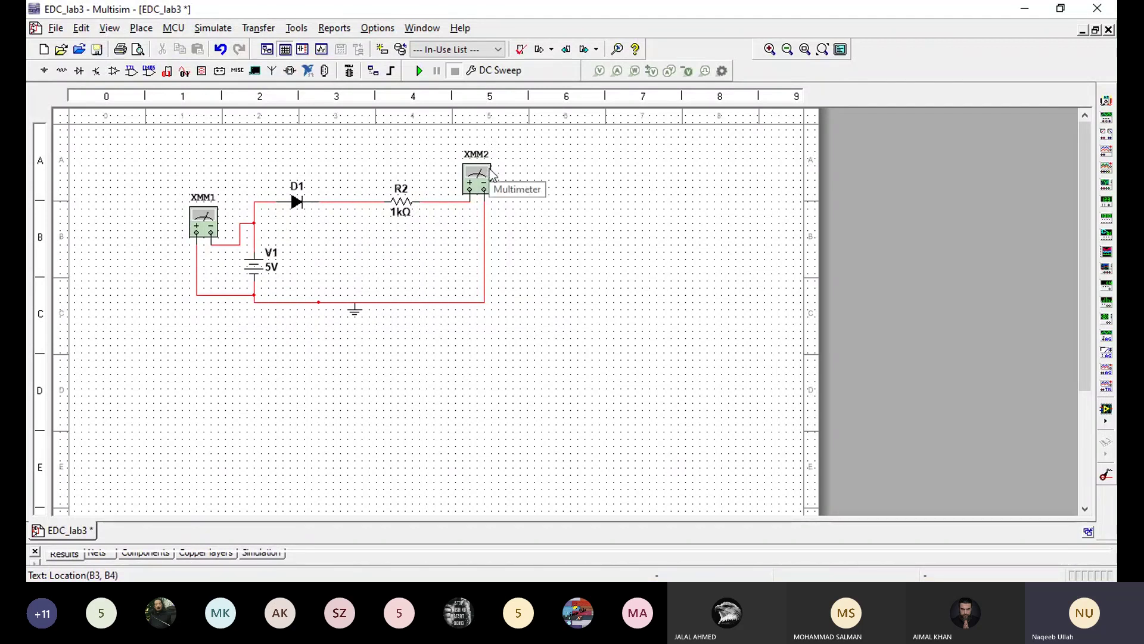
- Set the voltage of source V1 to 0 V, and run the DC Sweep, closing its graph
{"action": "double_click", "coordinate": [273, 275]}
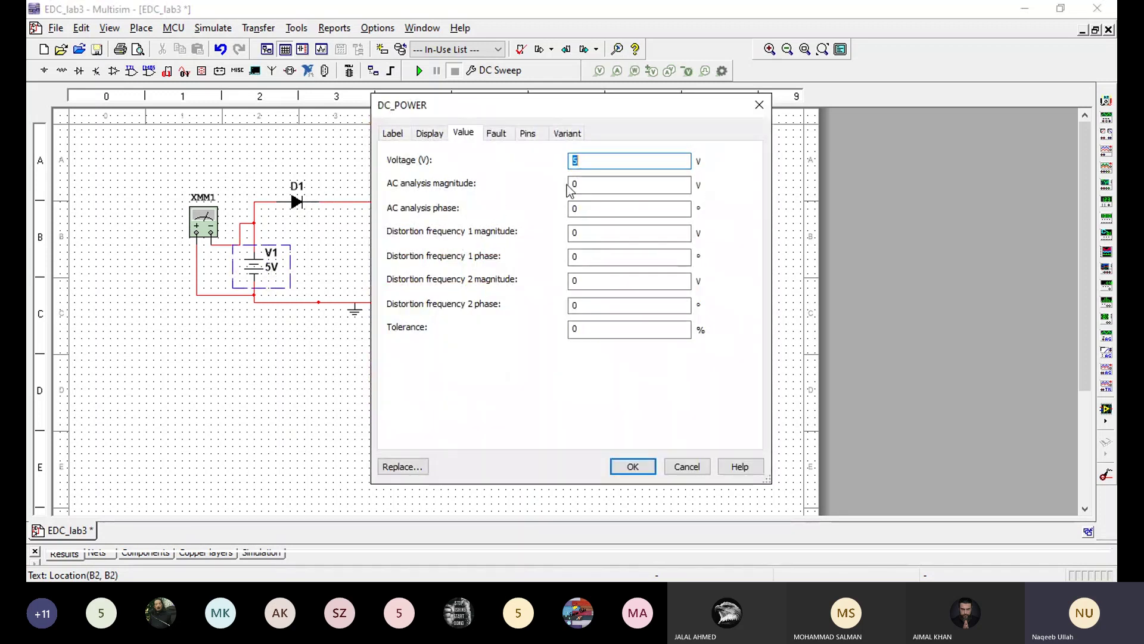
{"action": "type", "text": "0"}
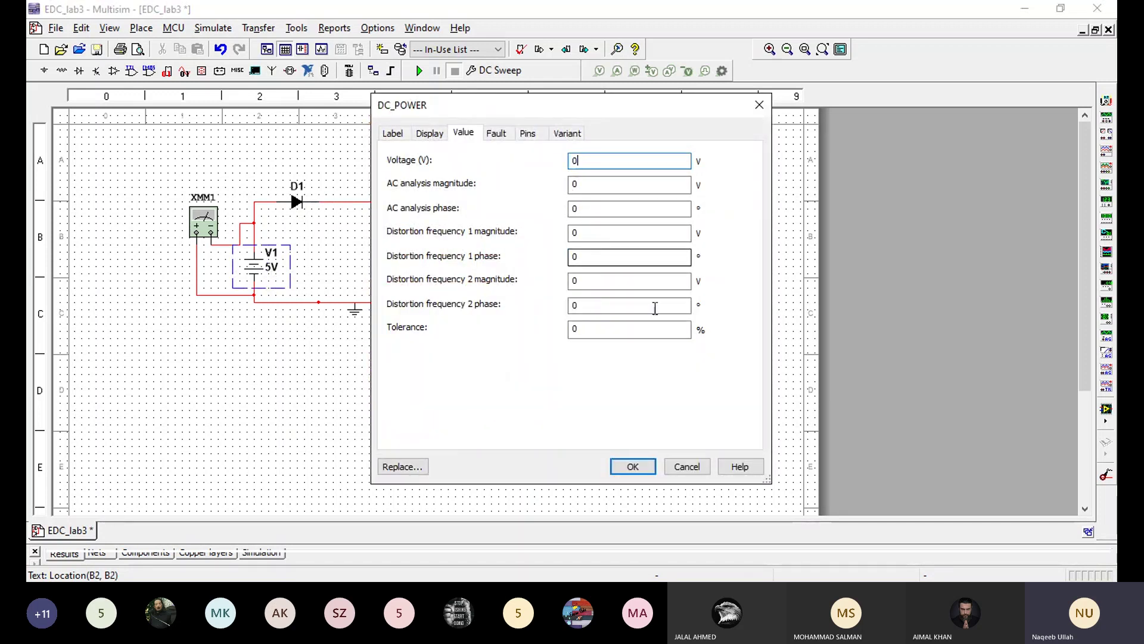
{"action": "left_click", "coordinate": [634, 468]}
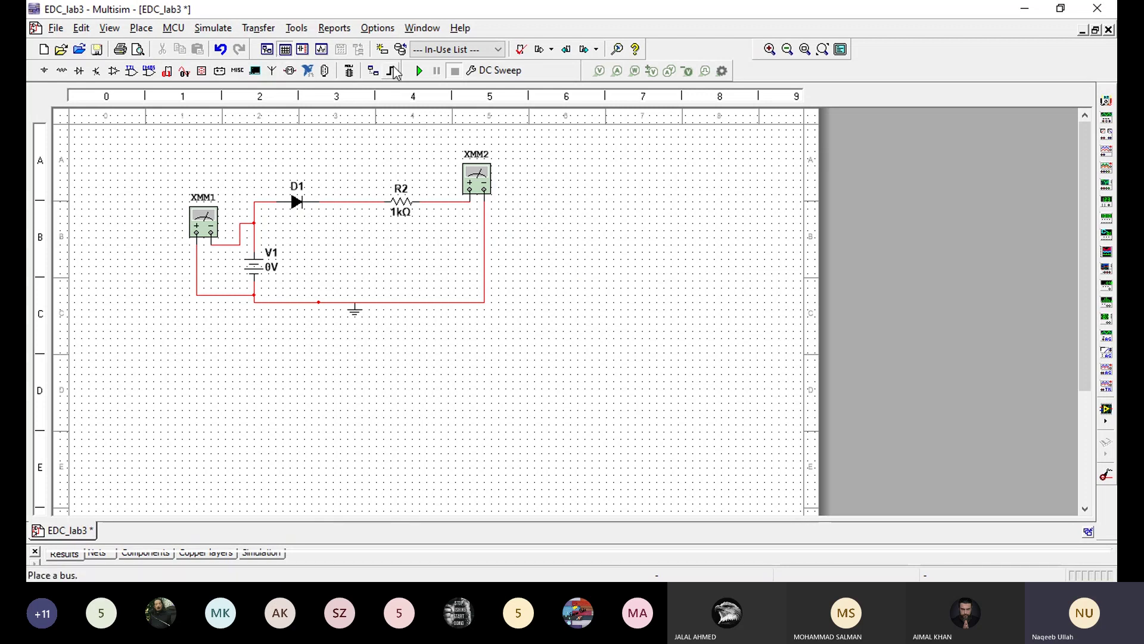
{"action": "left_click", "coordinate": [418, 71]}
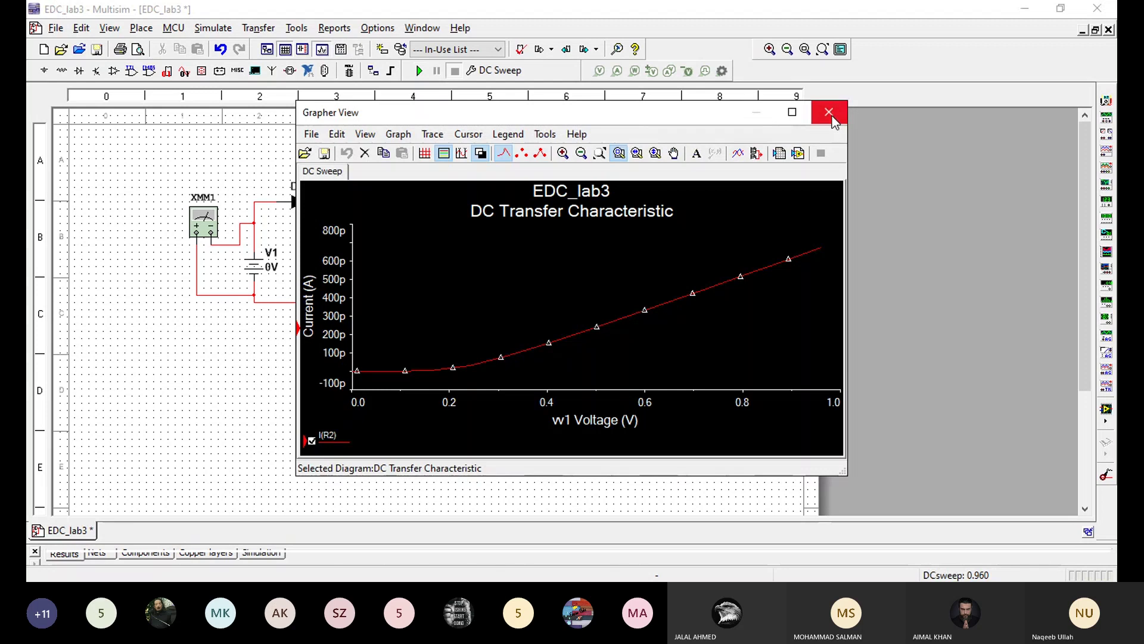
{"action": "left_click", "coordinate": [828, 112]}
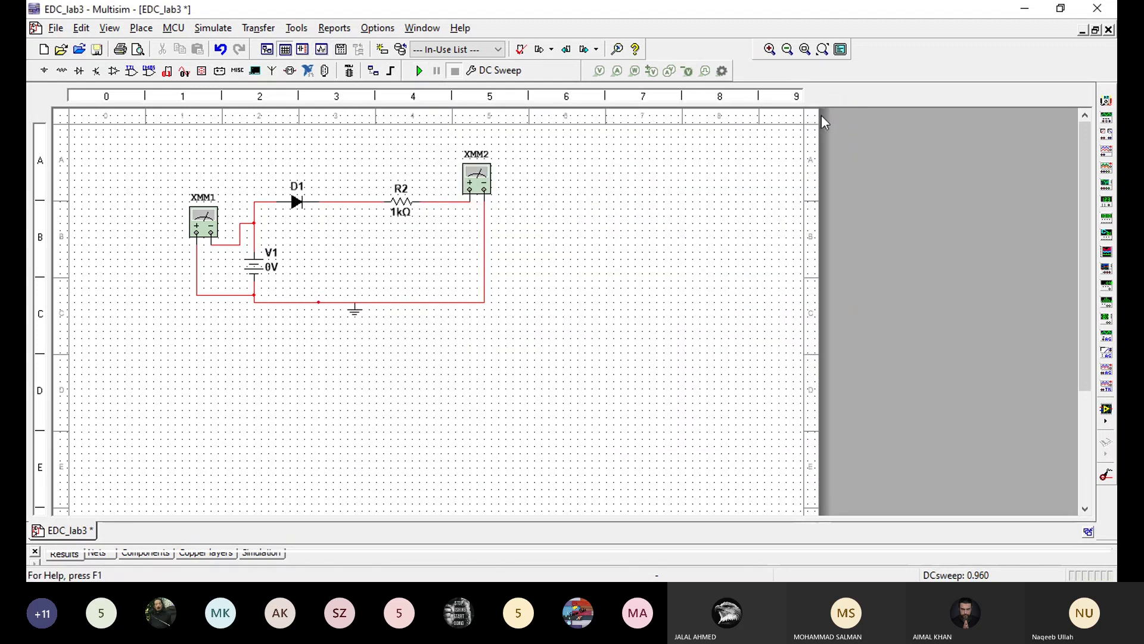
- Set multimeter XMM2 to measure current (A) and rerun the DC Sweep, shifting the graph window aside
{"action": "double_click", "coordinate": [477, 179]}
{"action": "left_click_drag", "start_coordinate": [564, 238], "coordinate": [589, 219]}
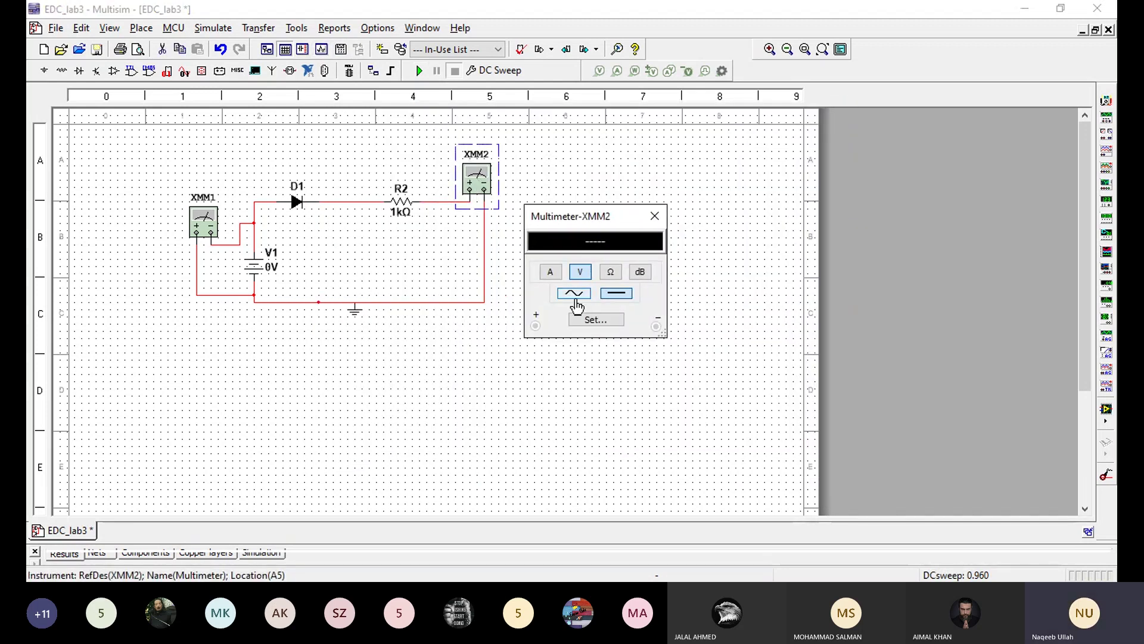
{"action": "left_click", "coordinate": [555, 276]}
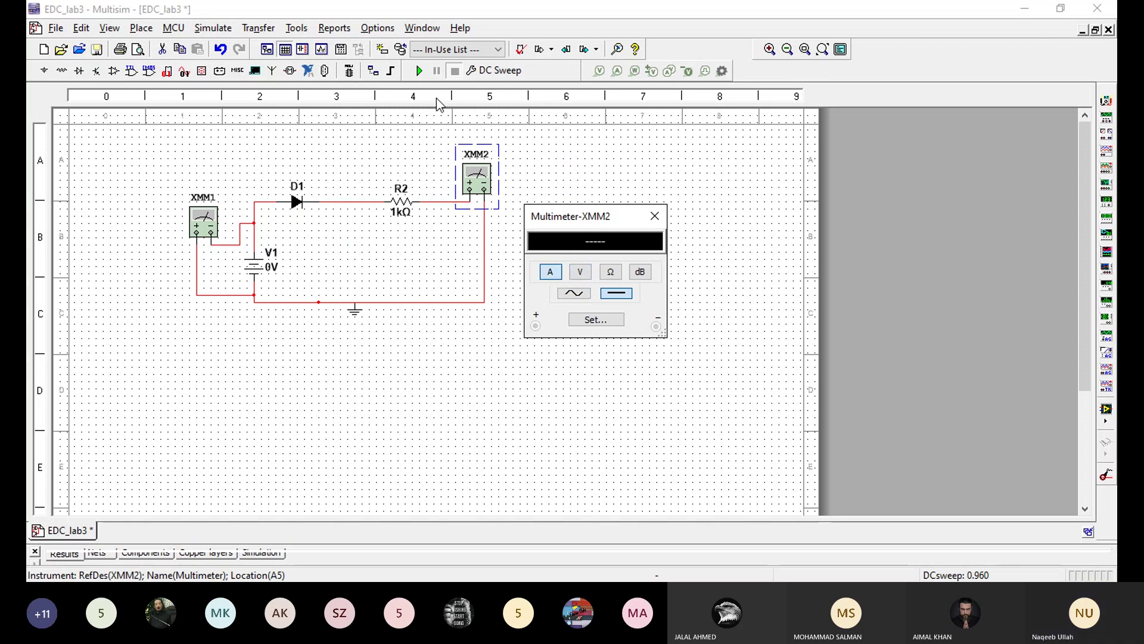
{"action": "left_click", "coordinate": [420, 71]}
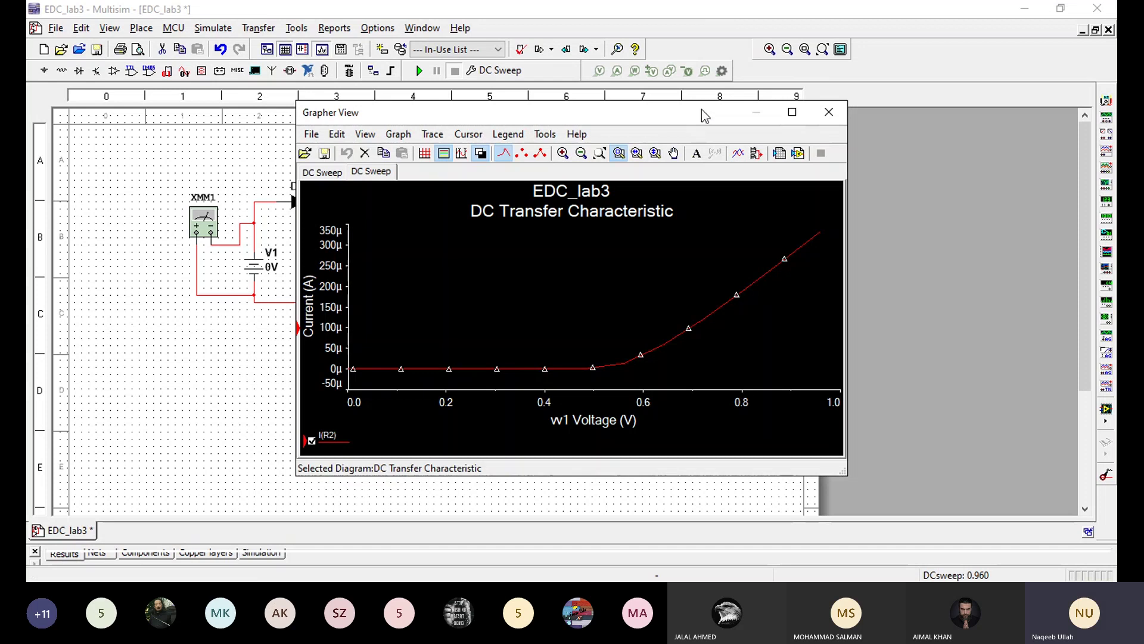
{"action": "left_click_drag", "start_coordinate": [702, 109], "coordinate": [751, 123]}
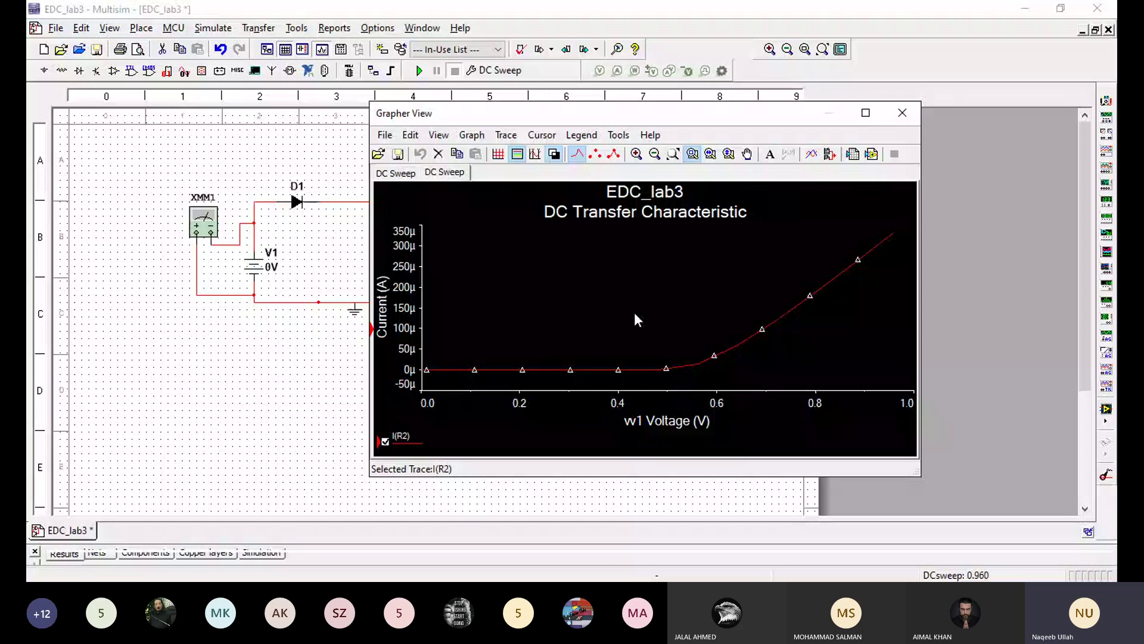
- Rerun the DC Sweep with the XMM2 multimeter in view, inspect the resulting graph beside the circuit, and close it
{"action": "left_click", "coordinate": [747, 400]}
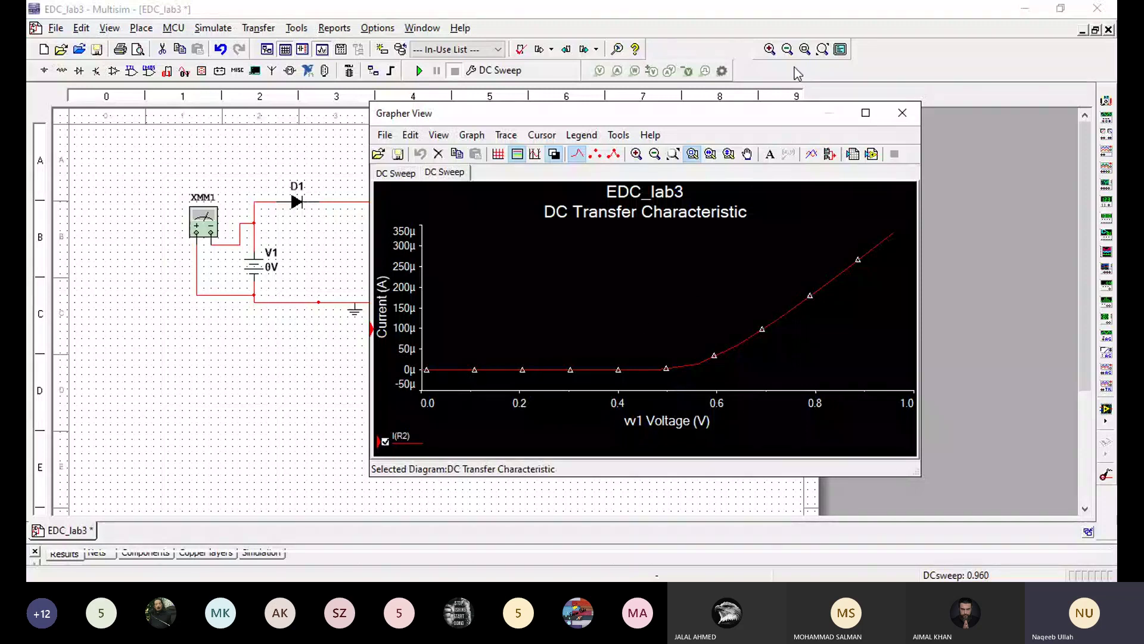
{"action": "left_click_drag", "start_coordinate": [774, 122], "coordinate": [671, 541]}
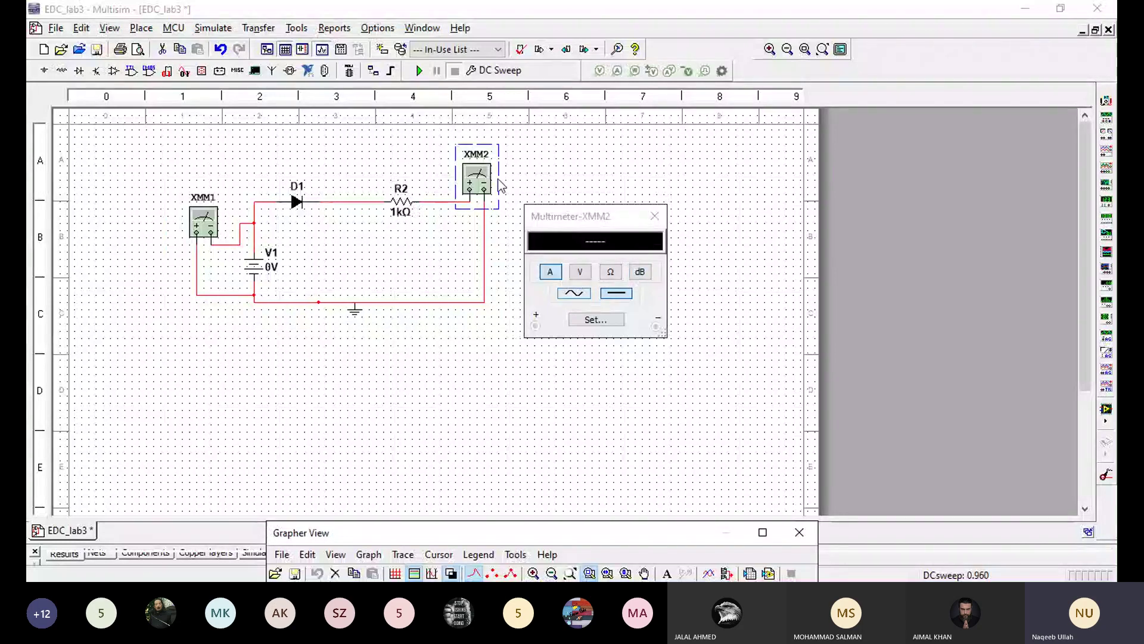
{"action": "left_click", "coordinate": [419, 71]}
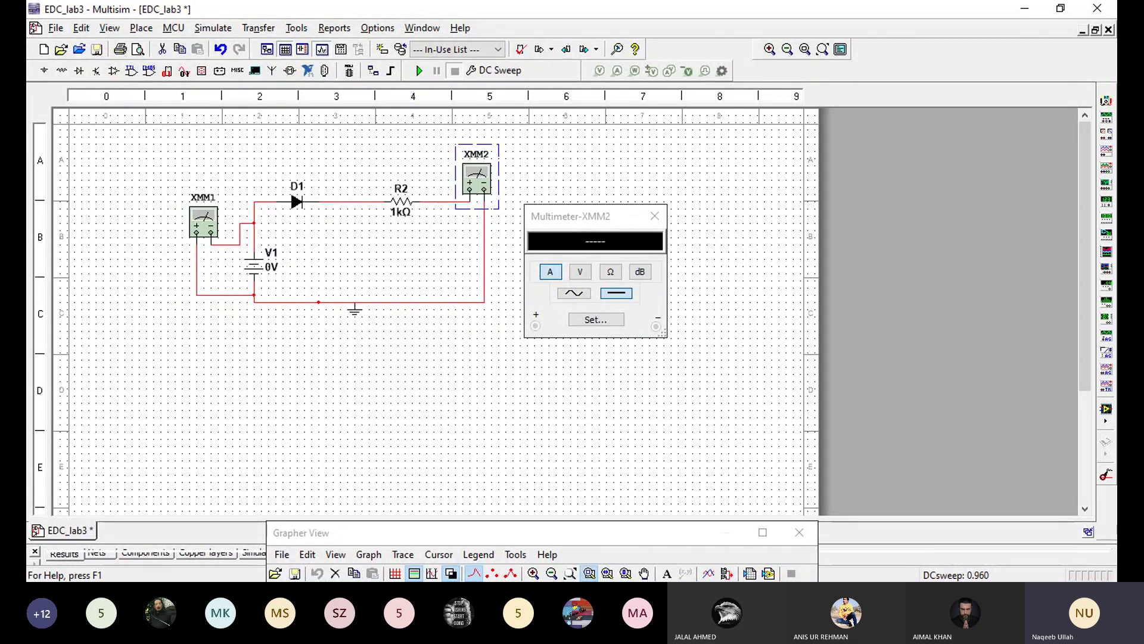
{"action": "left_click", "coordinate": [513, 530]}
{"action": "left_click_drag", "start_coordinate": [514, 529], "coordinate": [749, 78]}
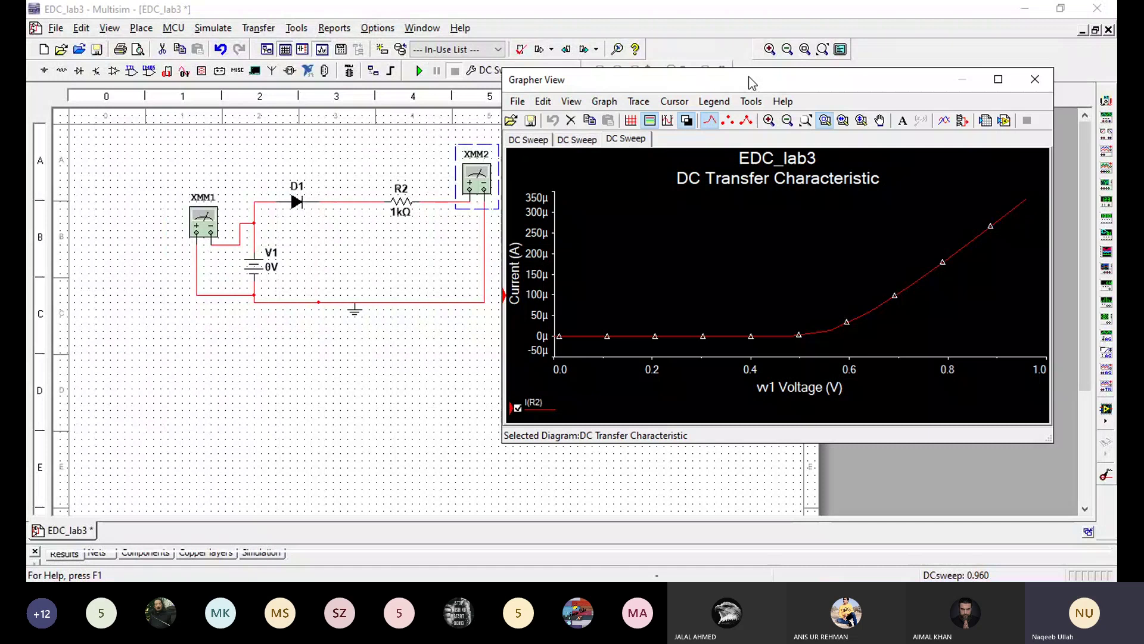
{"action": "left_click_drag", "start_coordinate": [748, 80], "coordinate": [762, 110]}
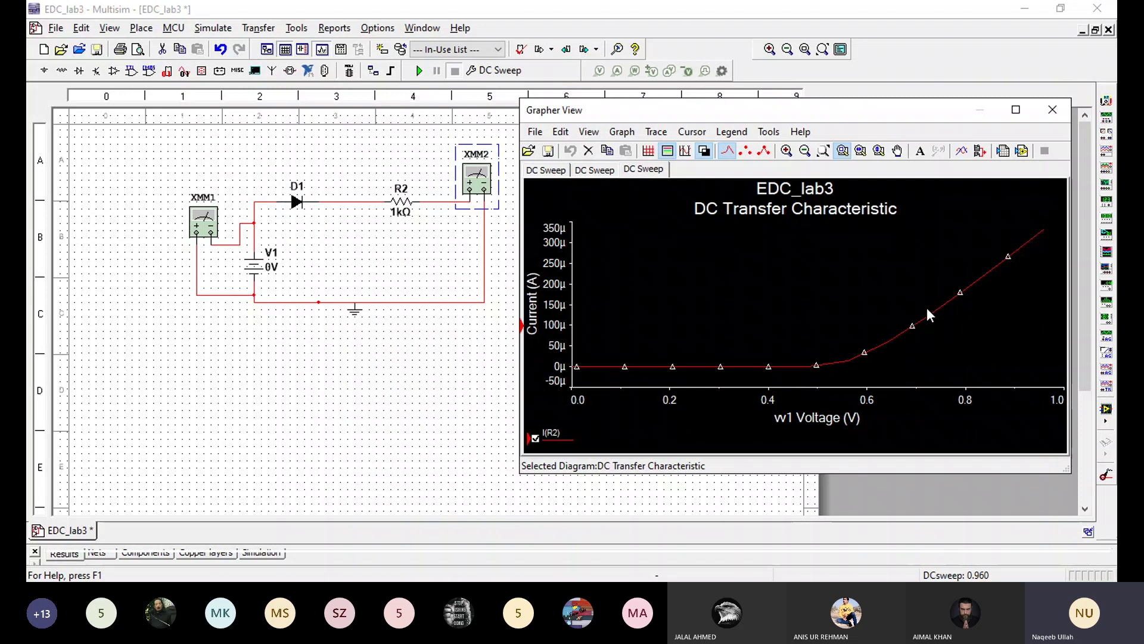
{"action": "left_click", "coordinate": [1053, 109]}
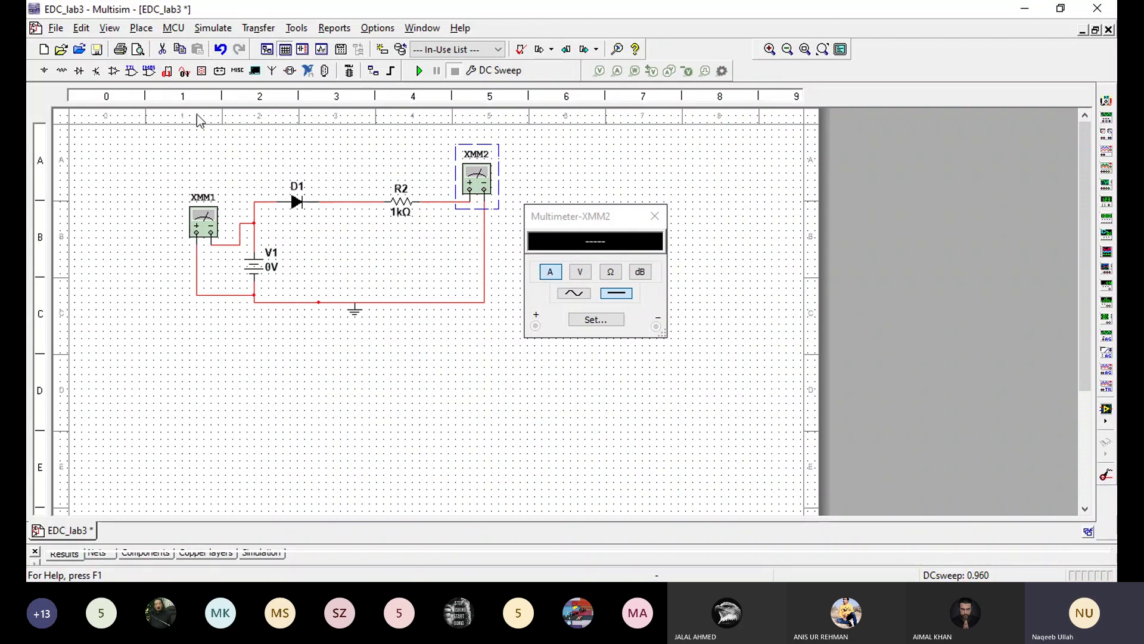
- Open the analysis and simulation settings and select DC Sweep as the active analysis
{"action": "left_click", "coordinate": [142, 28]}
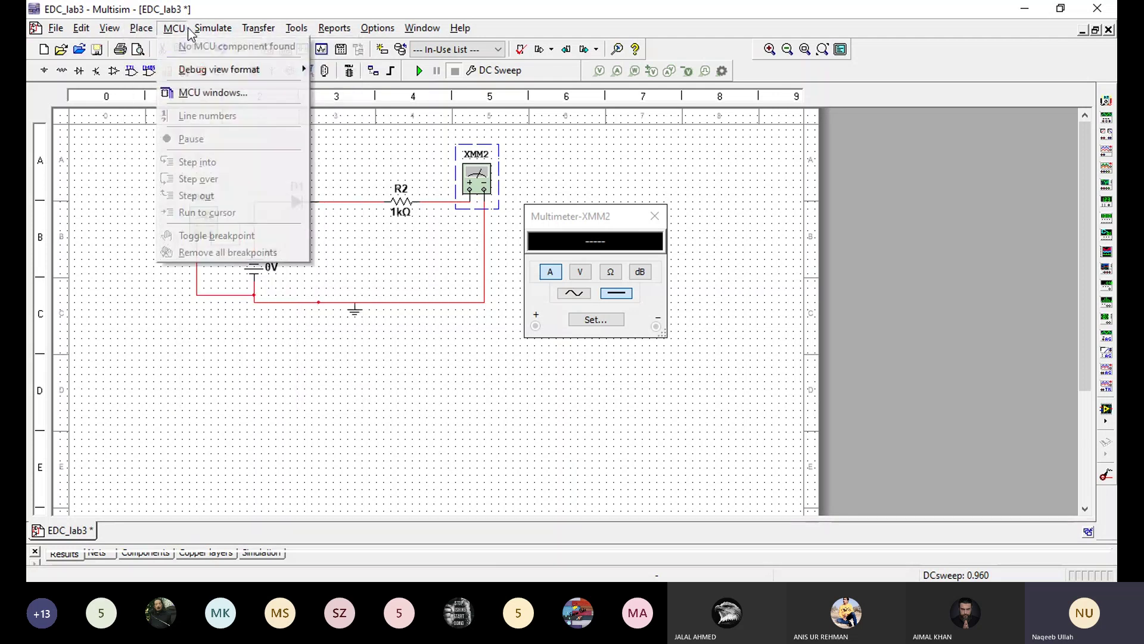
{"action": "mouse_move", "coordinate": [216, 30]}
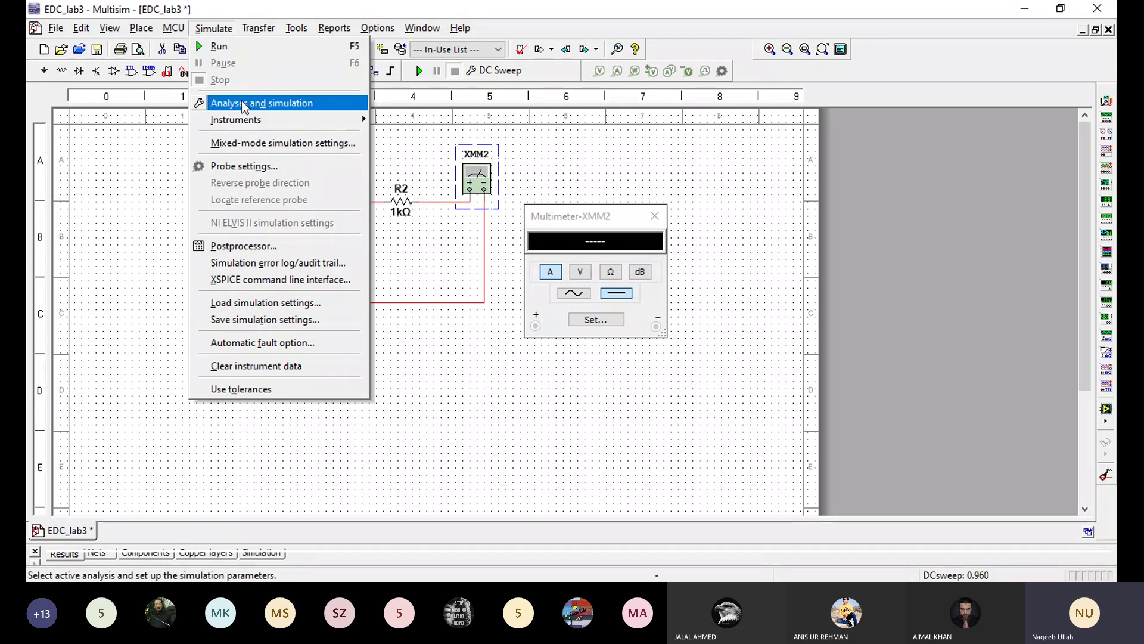
{"action": "left_click", "coordinate": [258, 101]}
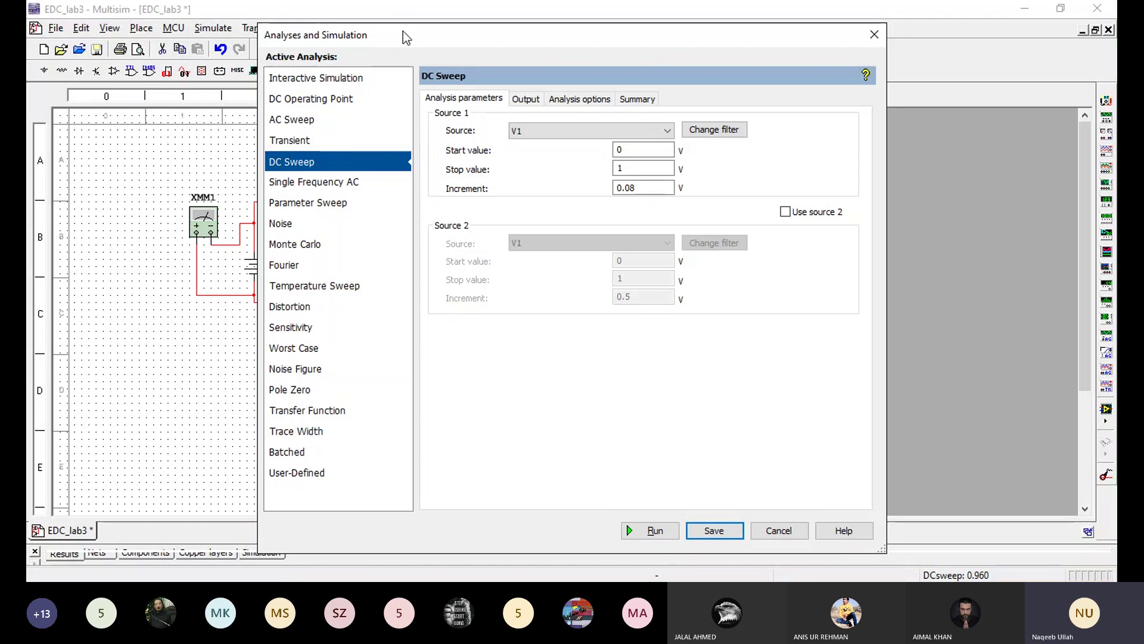
{"action": "left_click_drag", "start_coordinate": [403, 31], "coordinate": [619, 69]}
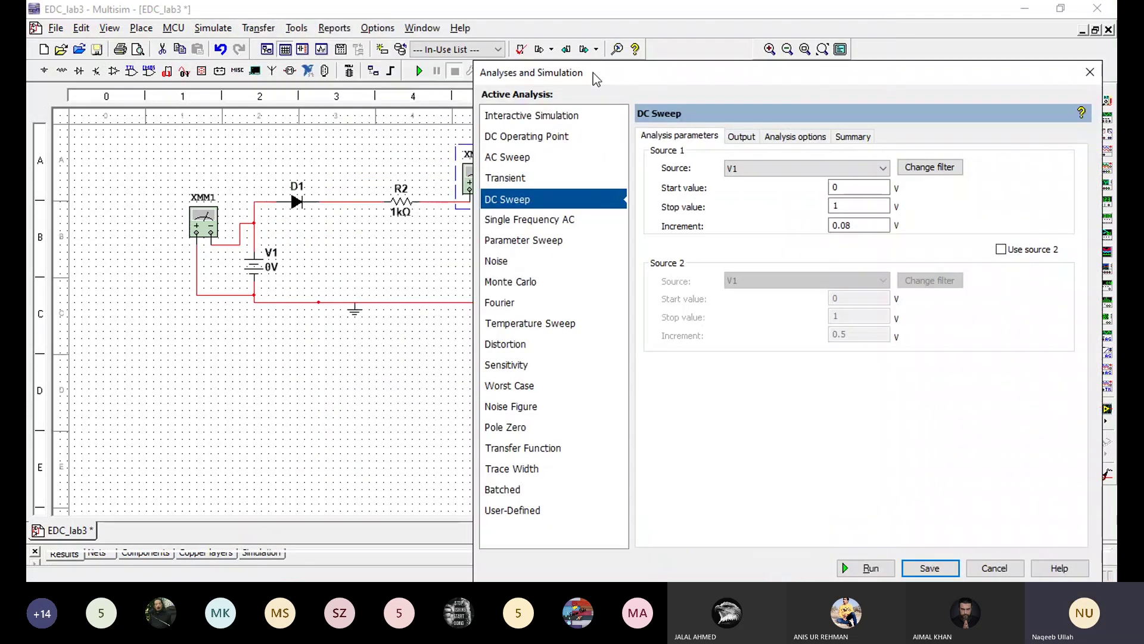
{"action": "left_click_drag", "start_coordinate": [592, 73], "coordinate": [394, 65]}
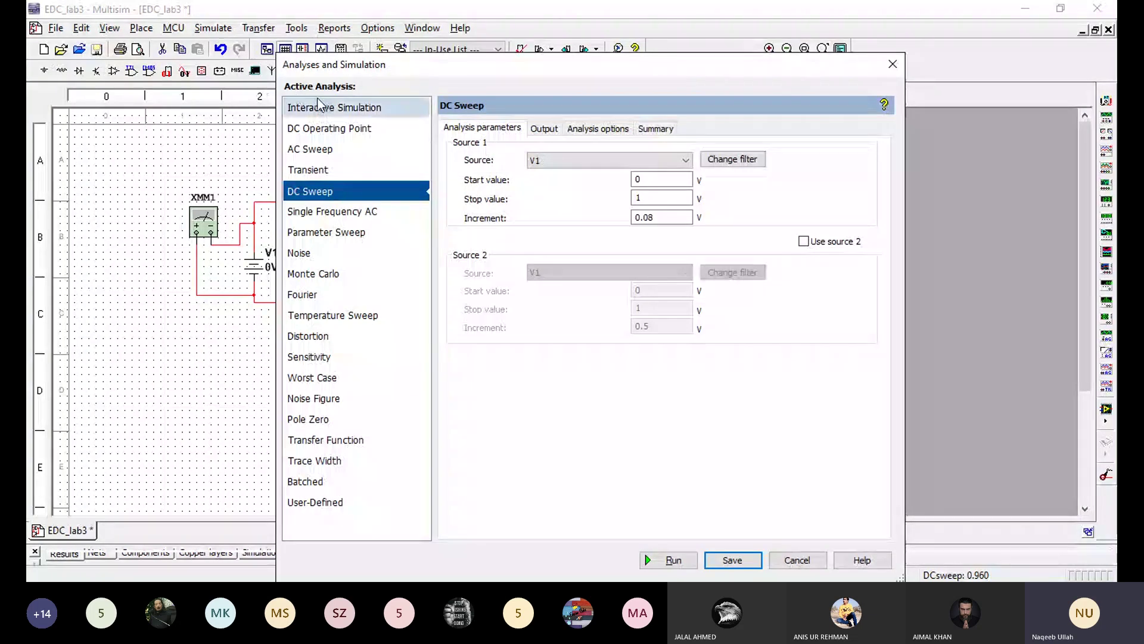
{"action": "left_click", "coordinate": [316, 172]}
{"action": "left_click", "coordinate": [322, 152]}
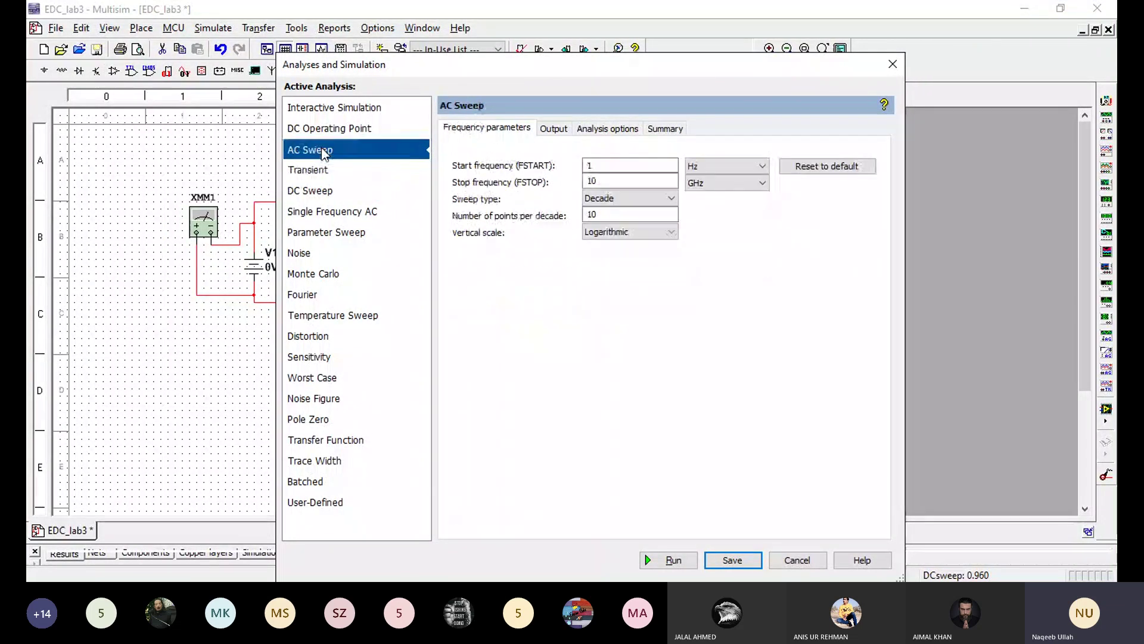
{"action": "left_click", "coordinate": [320, 192]}
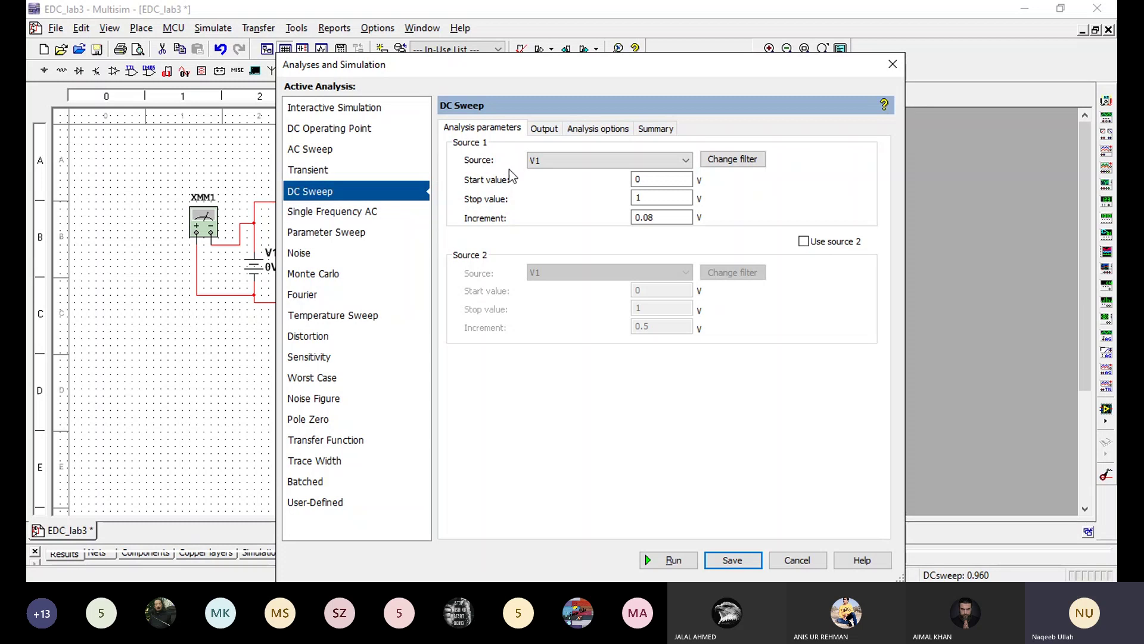
- Examine the DC Sweep's Source 1 parameters against the circuit: the source, start value, stop value and increment
{"action": "left_click", "coordinate": [546, 161]}
{"action": "left_click", "coordinate": [545, 161]}
{"action": "left_click_drag", "start_coordinate": [578, 70], "coordinate": [690, 100]}
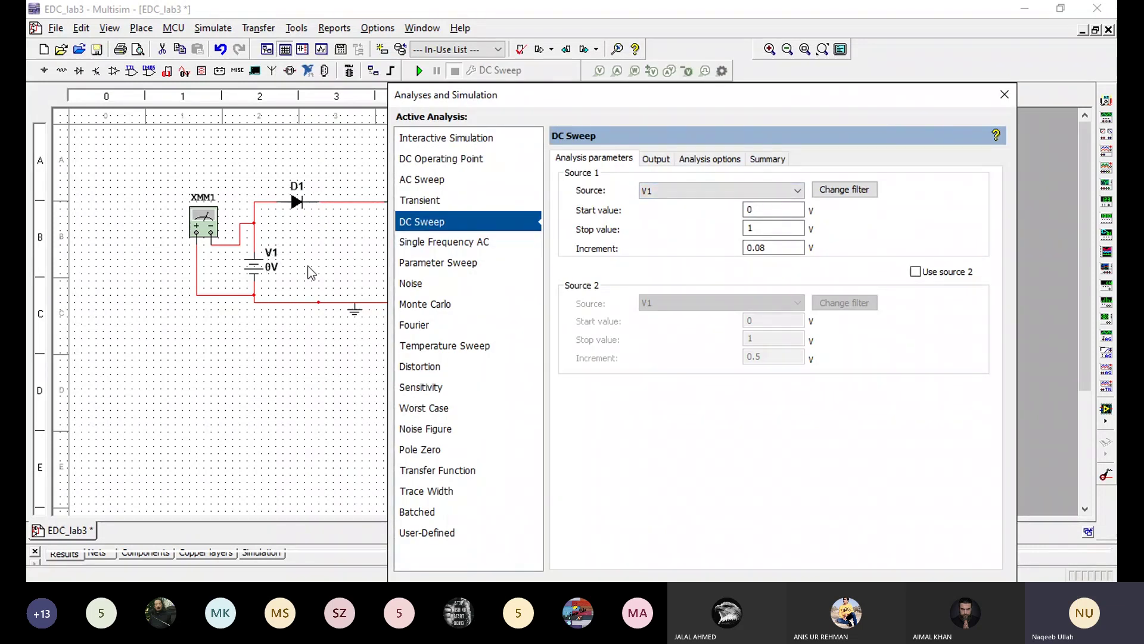
{"action": "left_click", "coordinate": [271, 263]}
{"action": "left_click", "coordinate": [729, 192]}
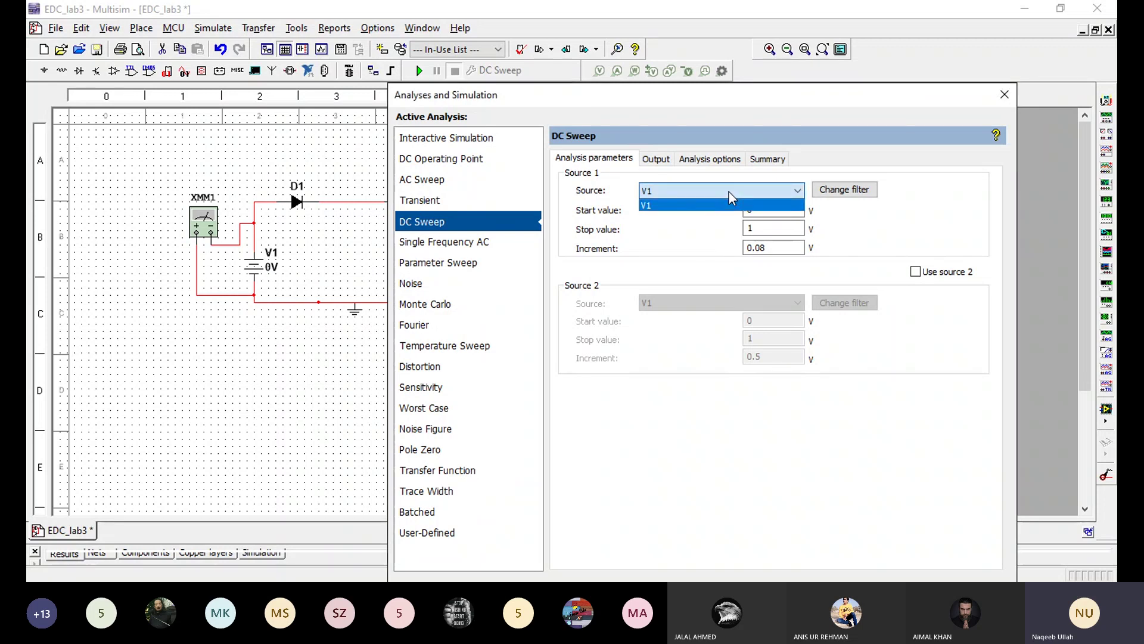
{"action": "left_click", "coordinate": [728, 192]}
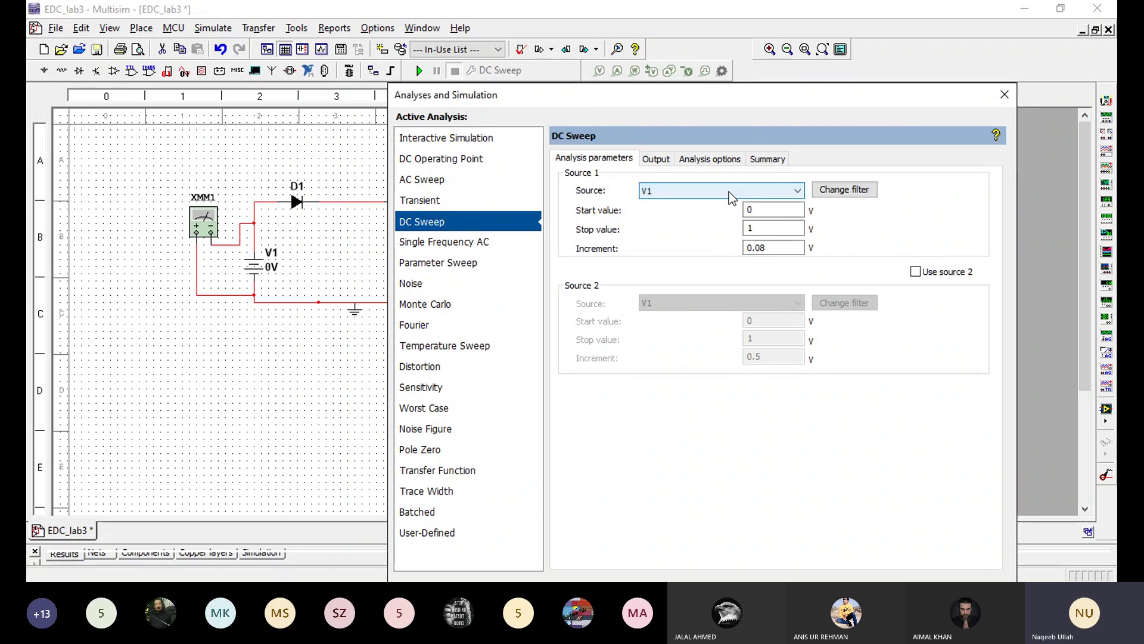
{"action": "left_click", "coordinate": [338, 269]}
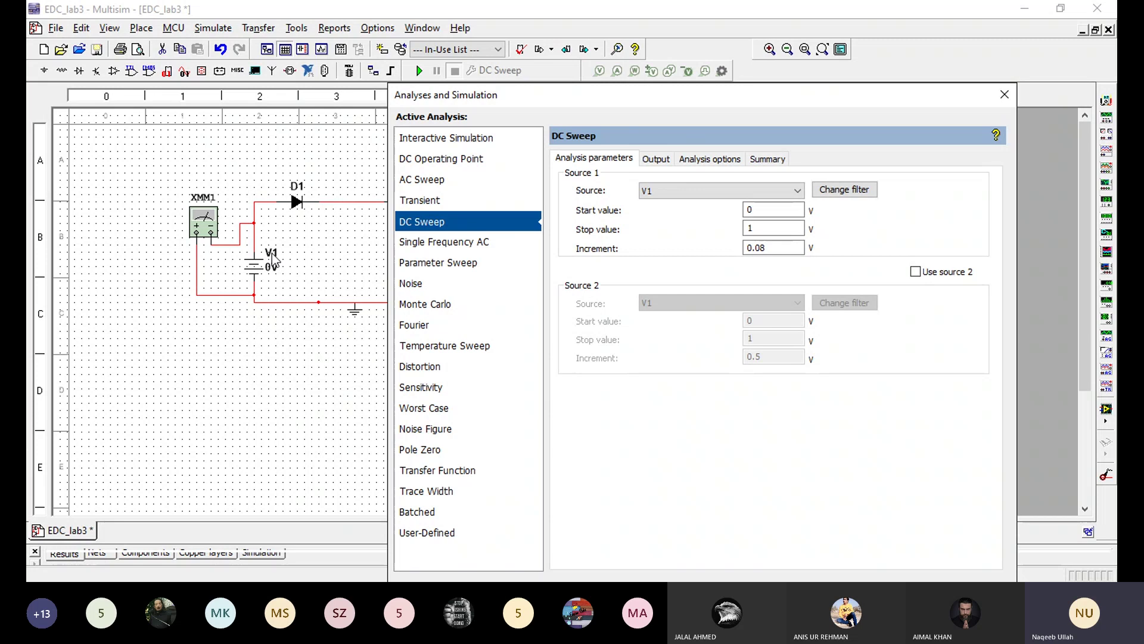
{"action": "left_click", "coordinate": [715, 192]}
{"action": "left_click", "coordinate": [715, 191]}
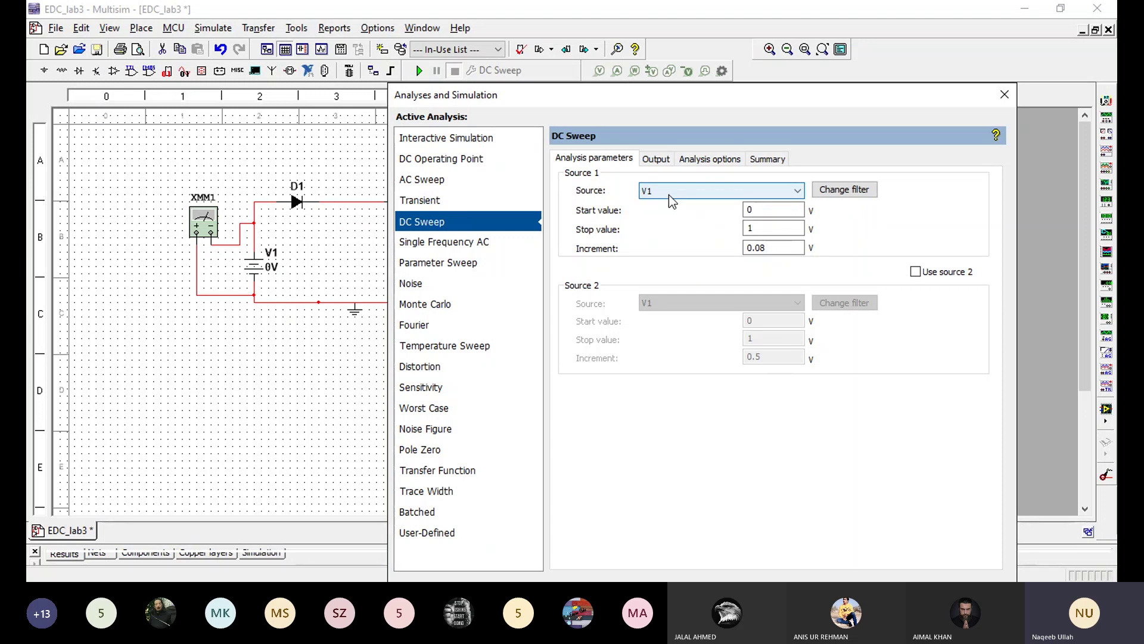
{"action": "left_click", "coordinate": [759, 211]}
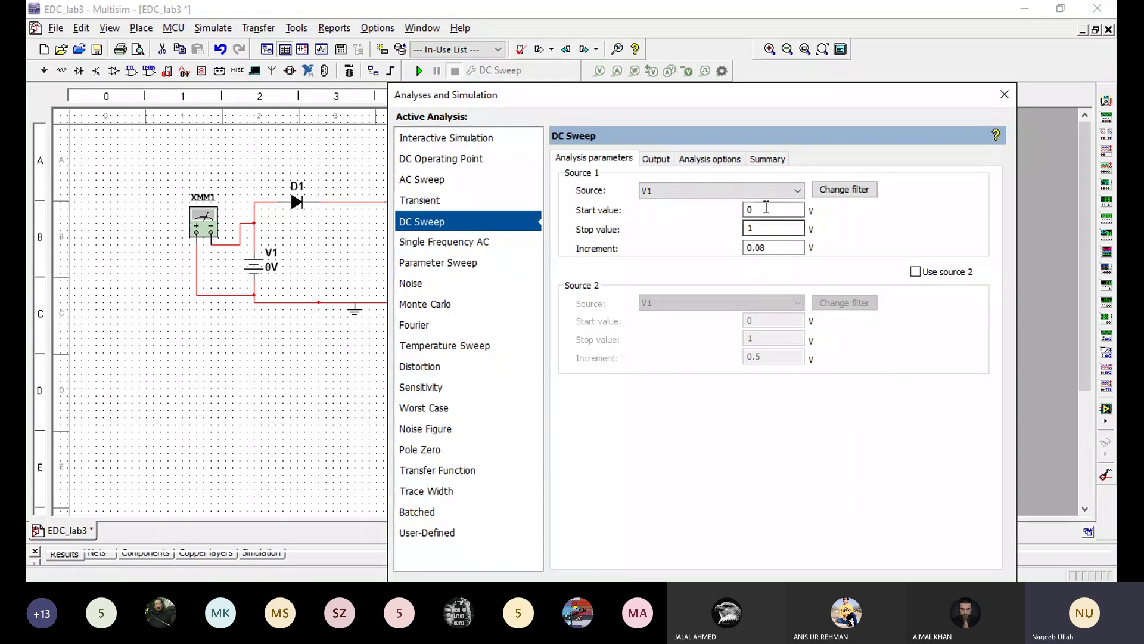
{"action": "left_click", "coordinate": [764, 229]}
{"action": "left_click", "coordinate": [755, 248]}
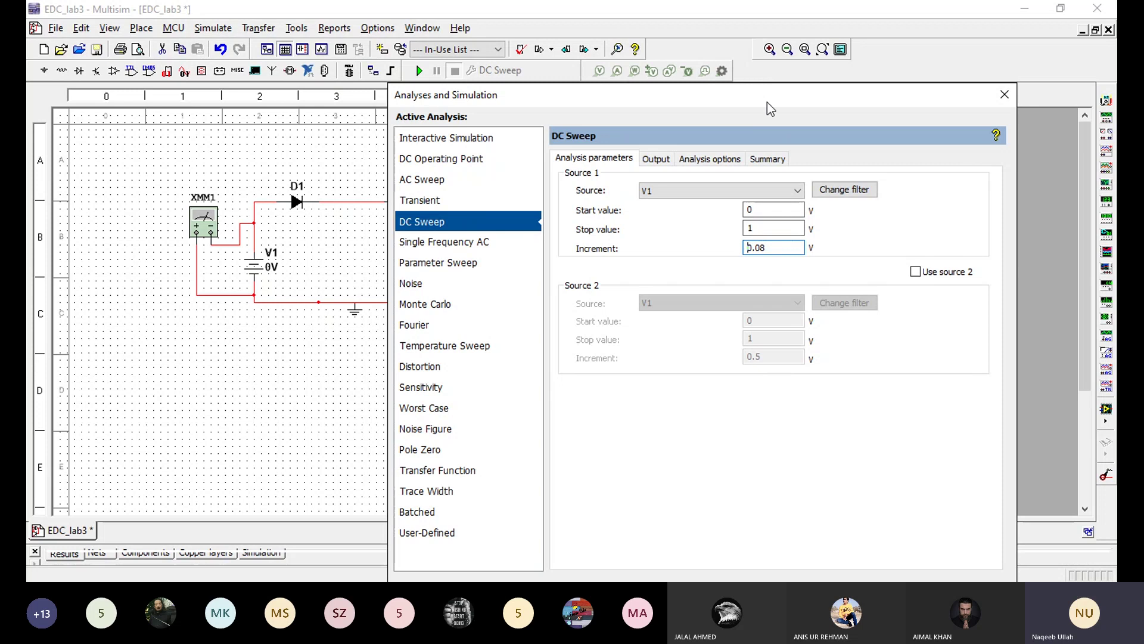
- Remove I(R2) from the DC Sweep's output variables, add it back for analysis, and save the settings
{"action": "left_click_drag", "start_coordinate": [767, 102], "coordinate": [691, 66]}
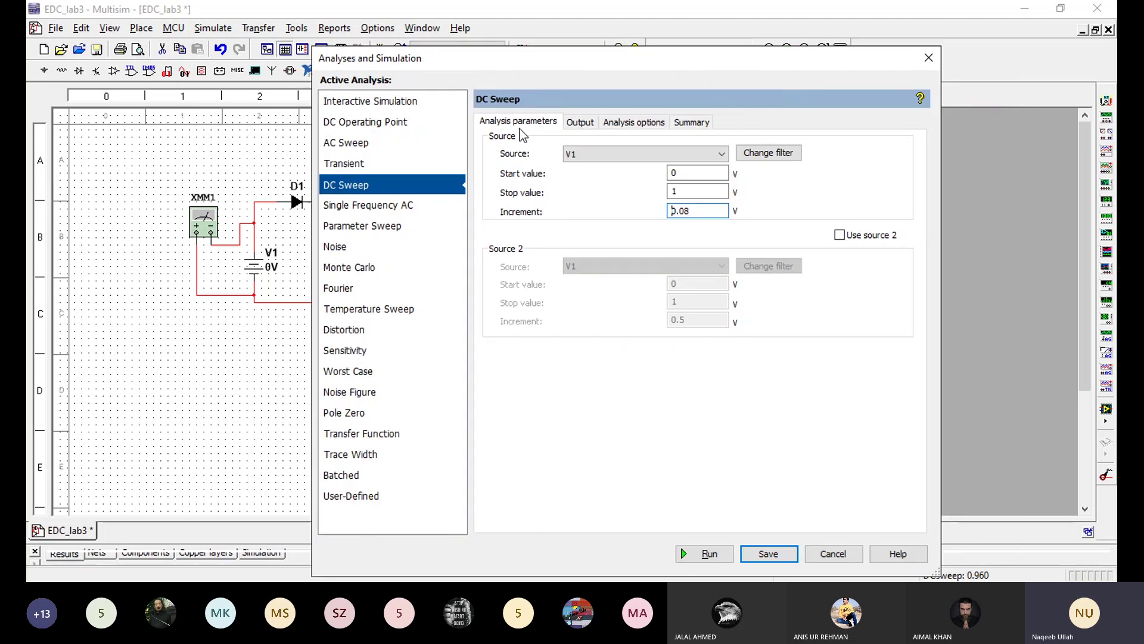
{"action": "left_click", "coordinate": [581, 123]}
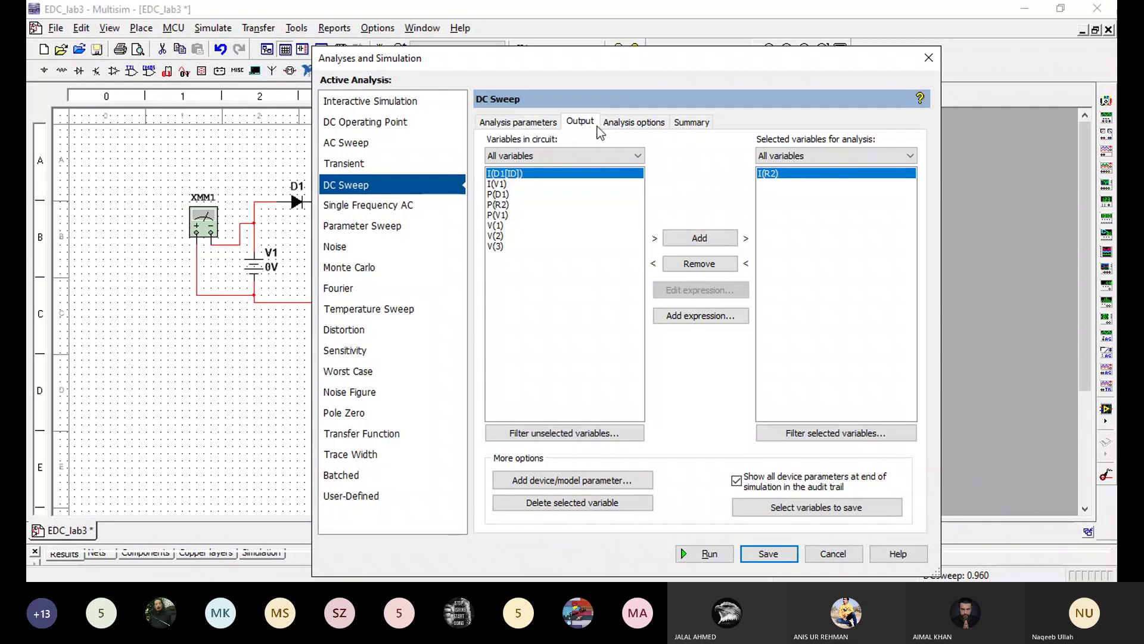
{"action": "left_click", "coordinate": [979, 541]}
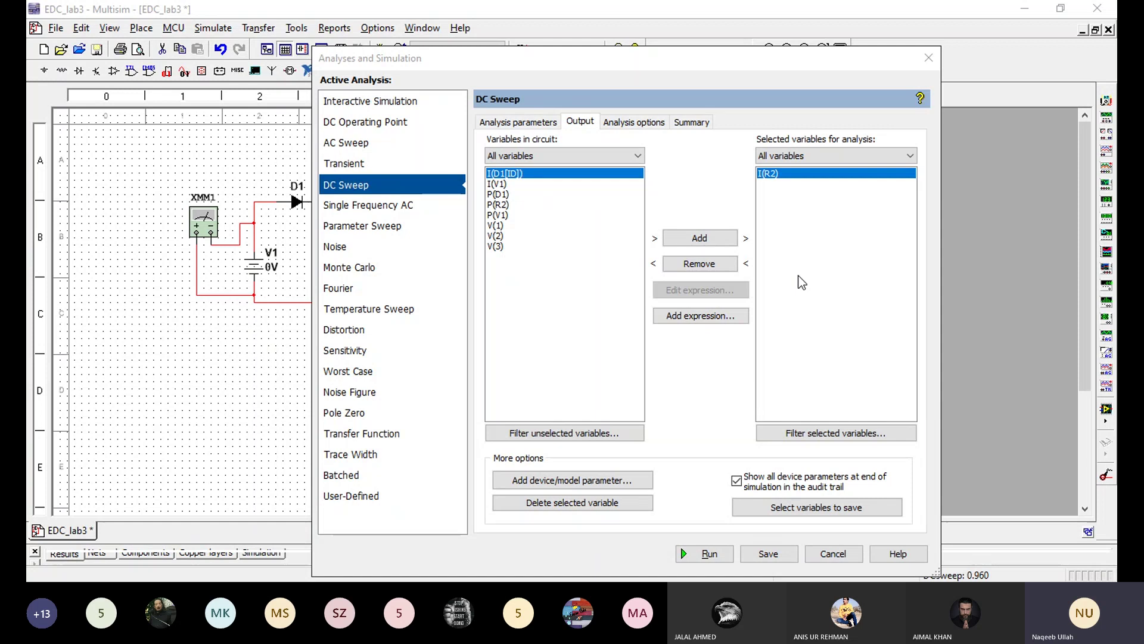
{"action": "left_click", "coordinate": [700, 264]}
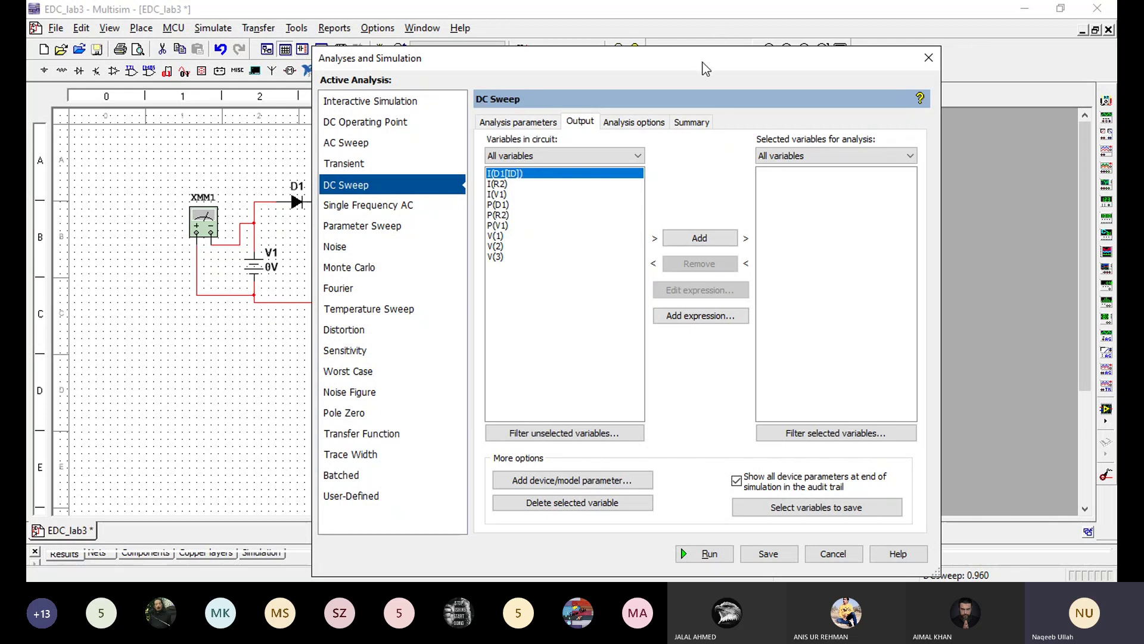
{"action": "left_click_drag", "start_coordinate": [703, 67], "coordinate": [788, 65]}
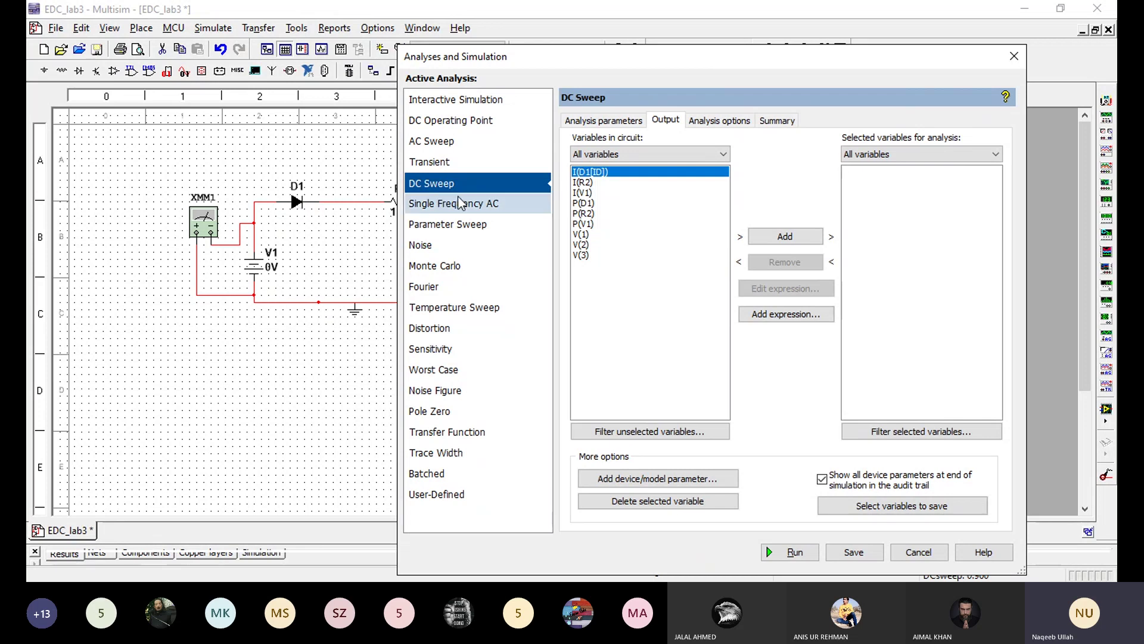
{"action": "left_click", "coordinate": [584, 182]}
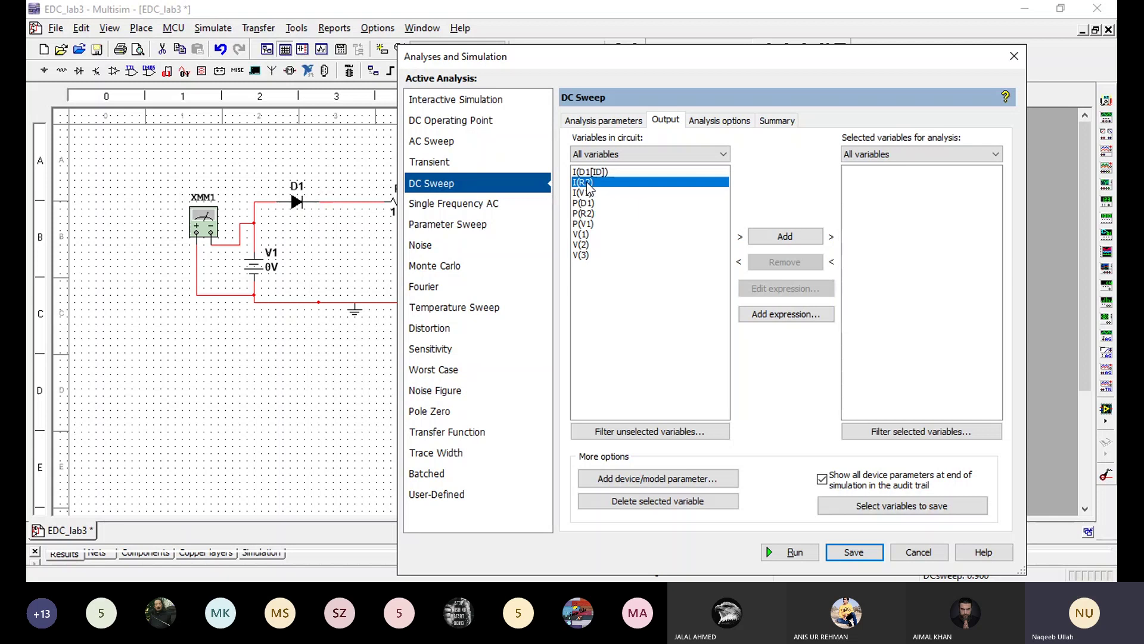
{"action": "double_click", "coordinate": [597, 186]}
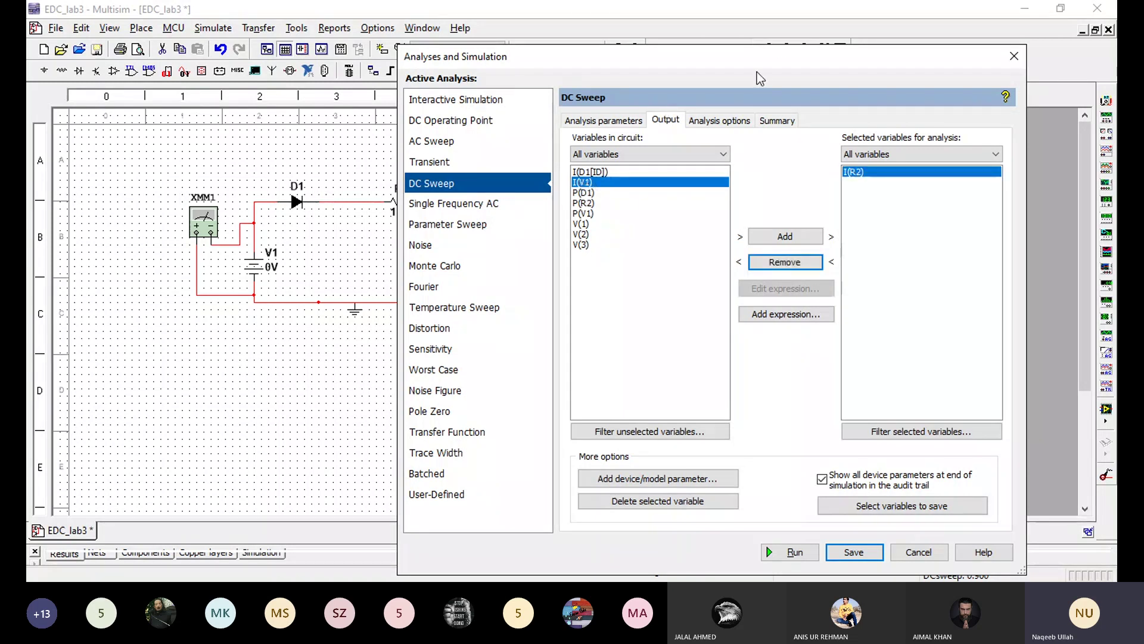
{"action": "left_click_drag", "start_coordinate": [696, 58], "coordinate": [569, 18]}
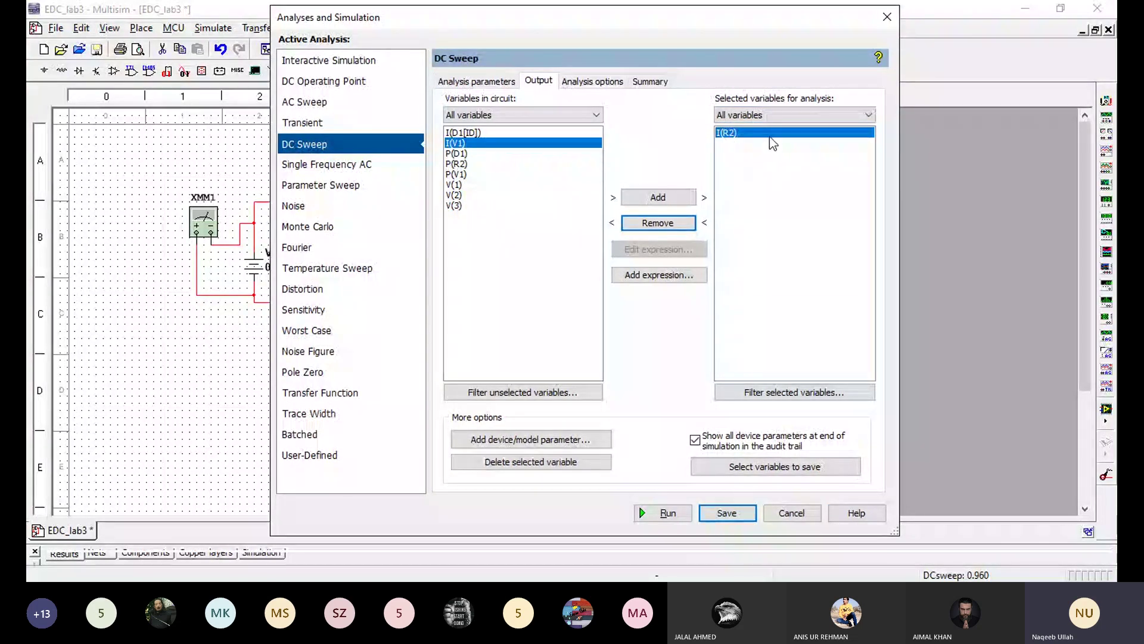
{"action": "left_click", "coordinate": [738, 513]}
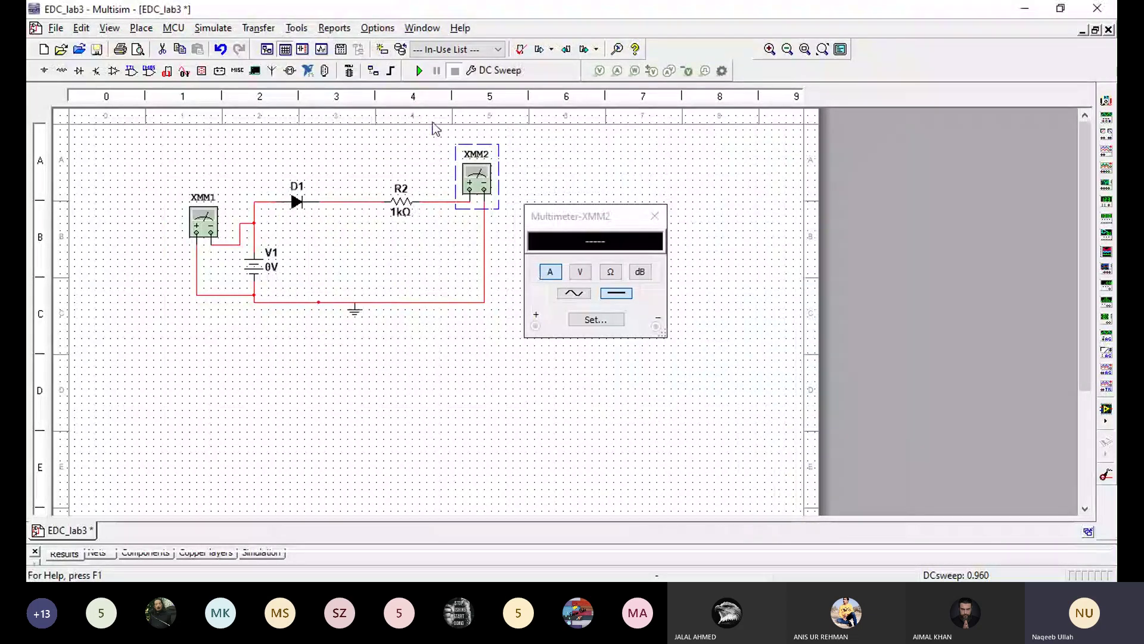
- Run the DC Sweep with I(R2) as output and shift its graph window over the circuit
{"action": "left_click", "coordinate": [419, 71]}
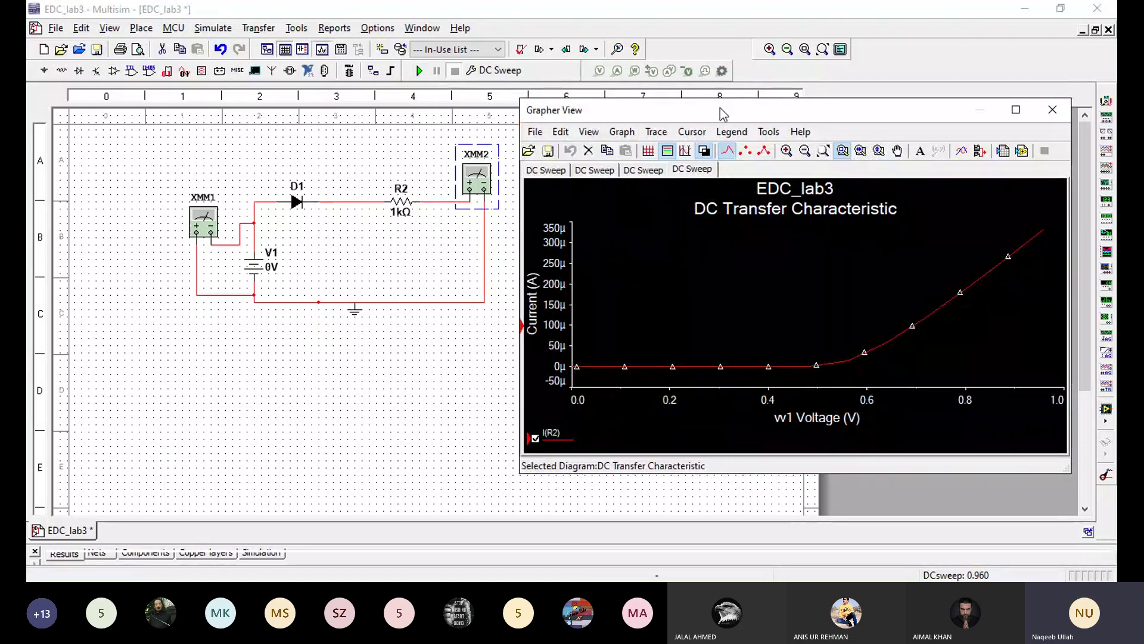
{"action": "left_click_drag", "start_coordinate": [719, 109], "coordinate": [550, 94]}
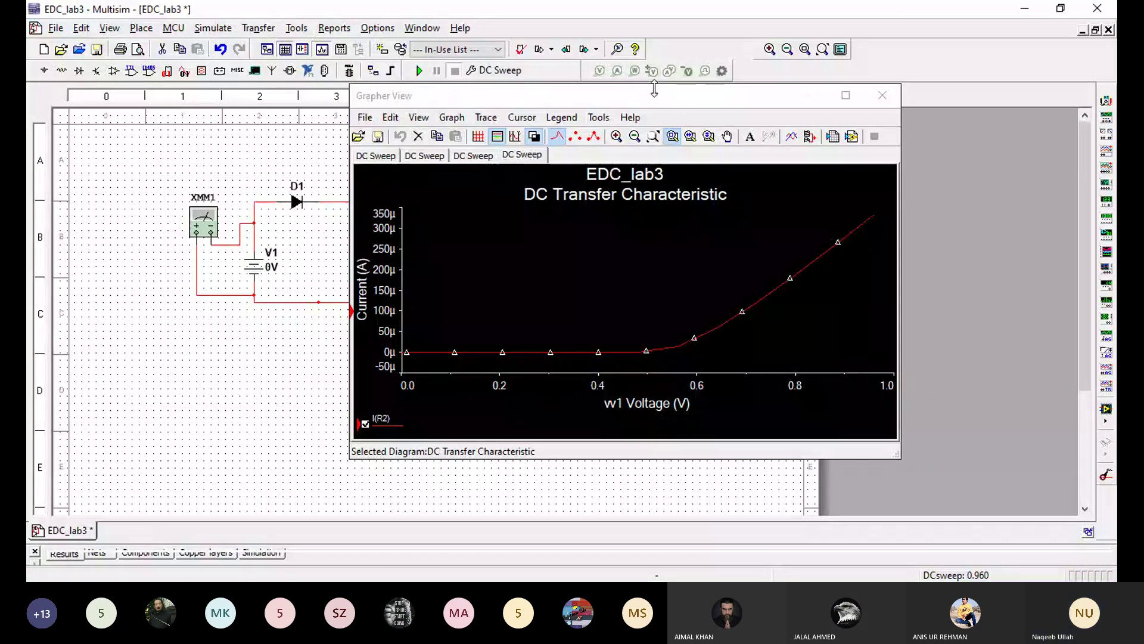
{"action": "left_click_drag", "start_coordinate": [558, 94], "coordinate": [483, 87]}
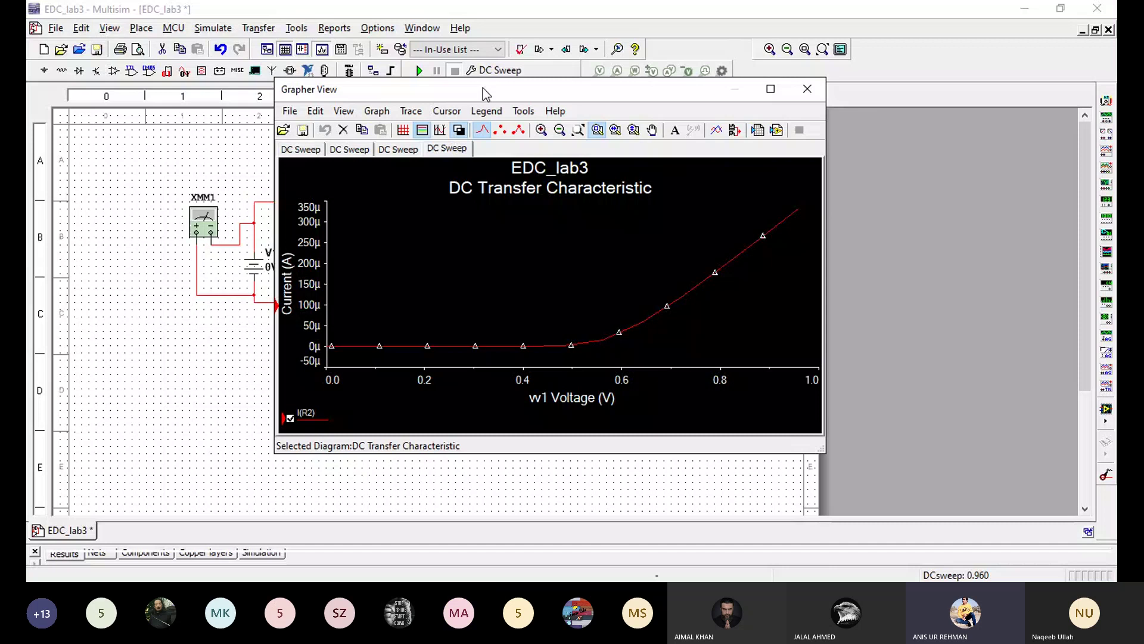
{"action": "left_click_drag", "start_coordinate": [483, 89], "coordinate": [465, 88]}
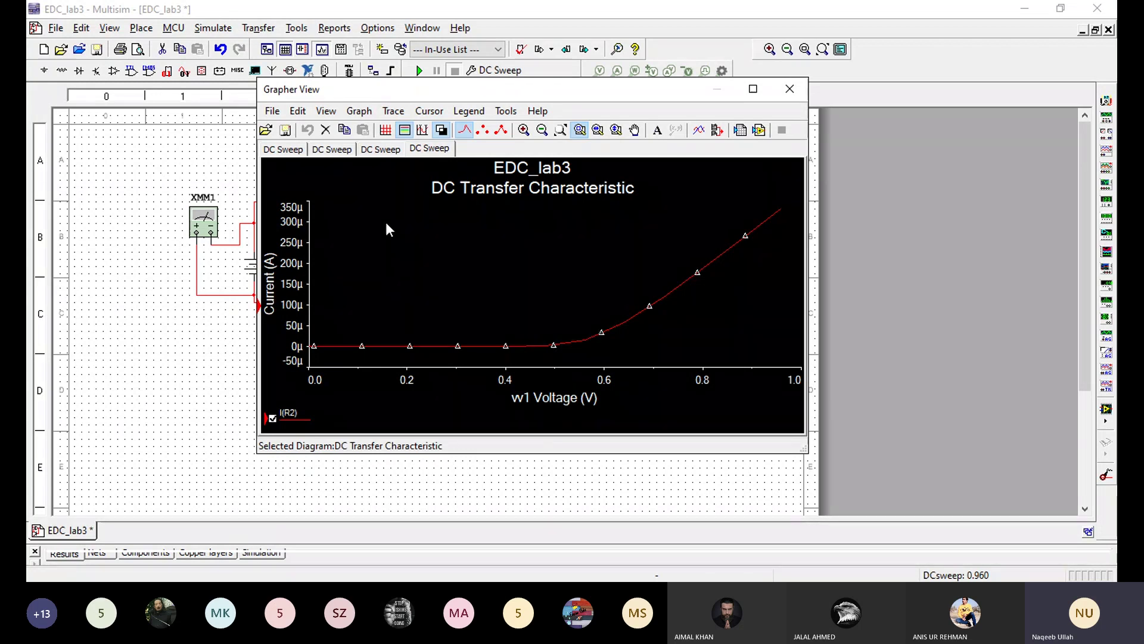
- Display the I(R2) trace on the DC transfer characteristic as a line with point markers
{"action": "left_click", "coordinate": [524, 131]}
{"action": "left_click", "coordinate": [524, 131]}
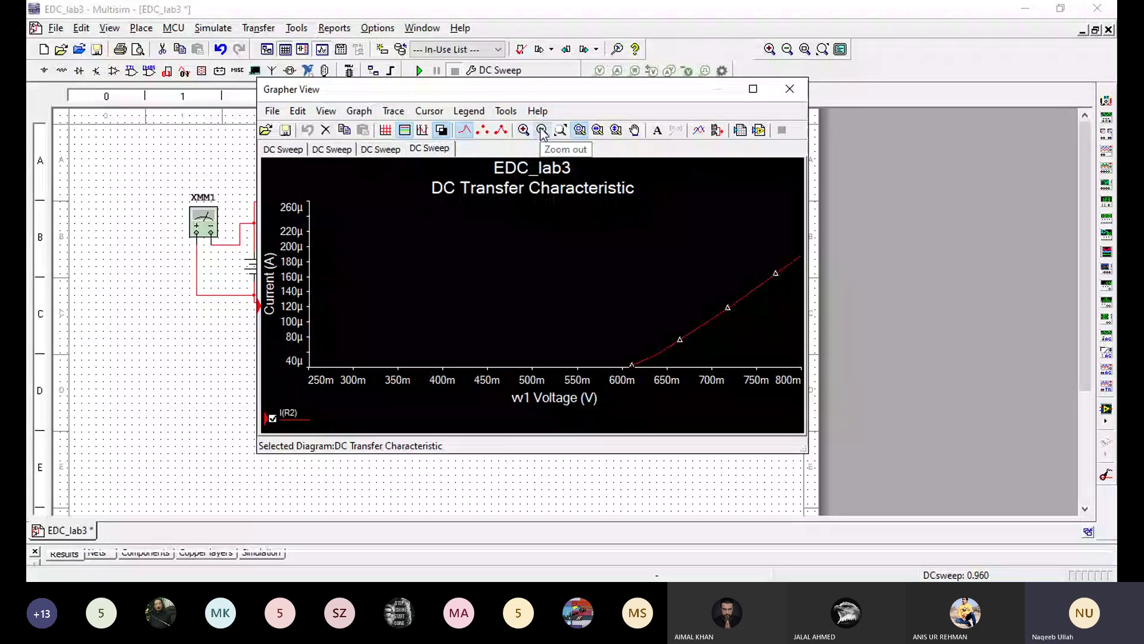
{"action": "left_click", "coordinate": [542, 132]}
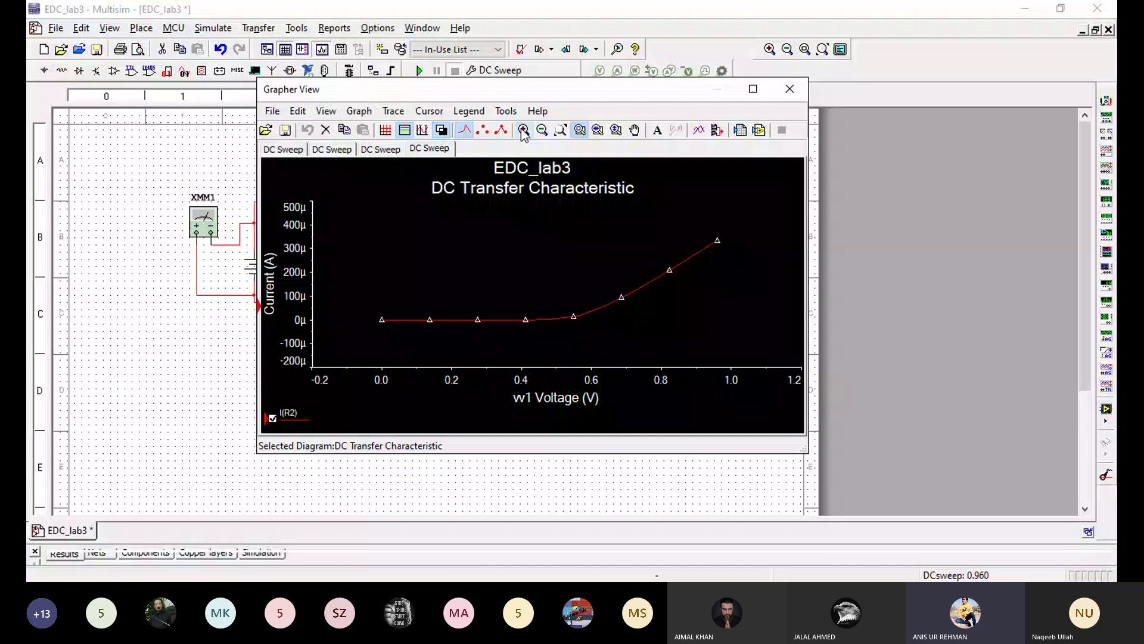
{"action": "left_click", "coordinate": [524, 131]}
{"action": "left_click", "coordinate": [483, 132]}
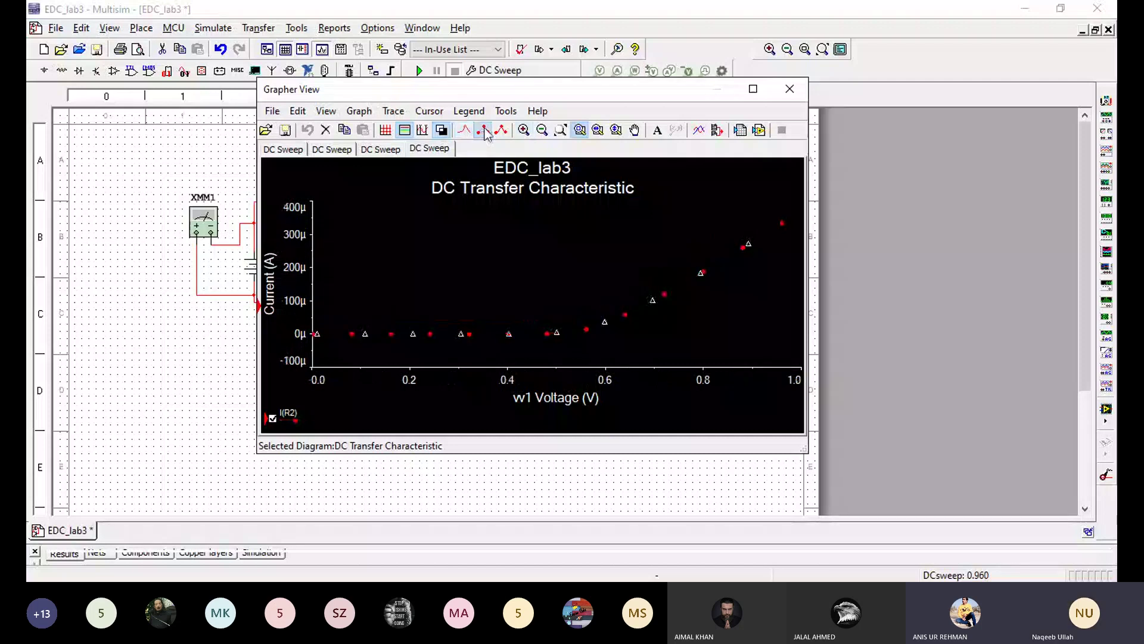
{"action": "left_click", "coordinate": [499, 131]}
{"action": "left_click", "coordinate": [480, 132]}
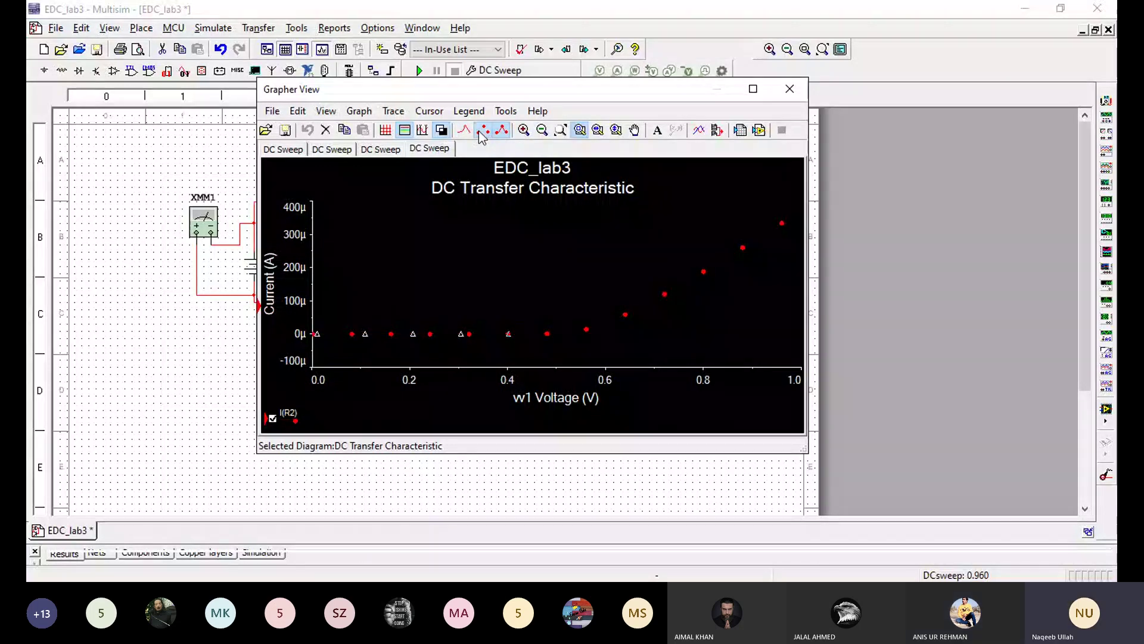
{"action": "left_click", "coordinate": [501, 131]}
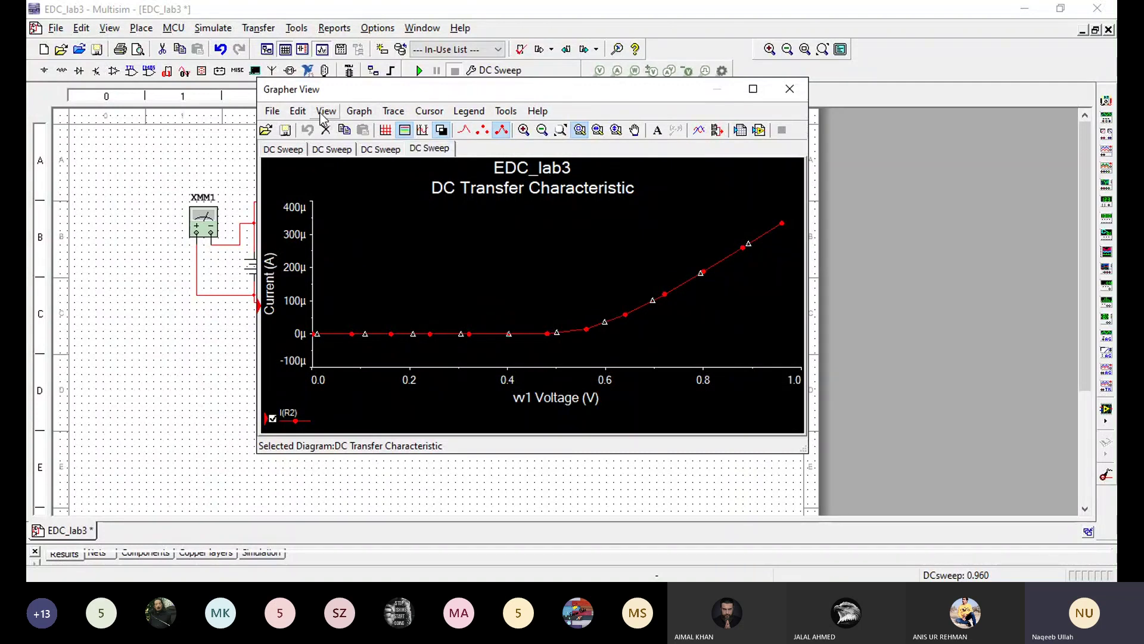
- Open a print preview of Page_4, the current DC Sweep graph
{"action": "left_click", "coordinate": [357, 112]}
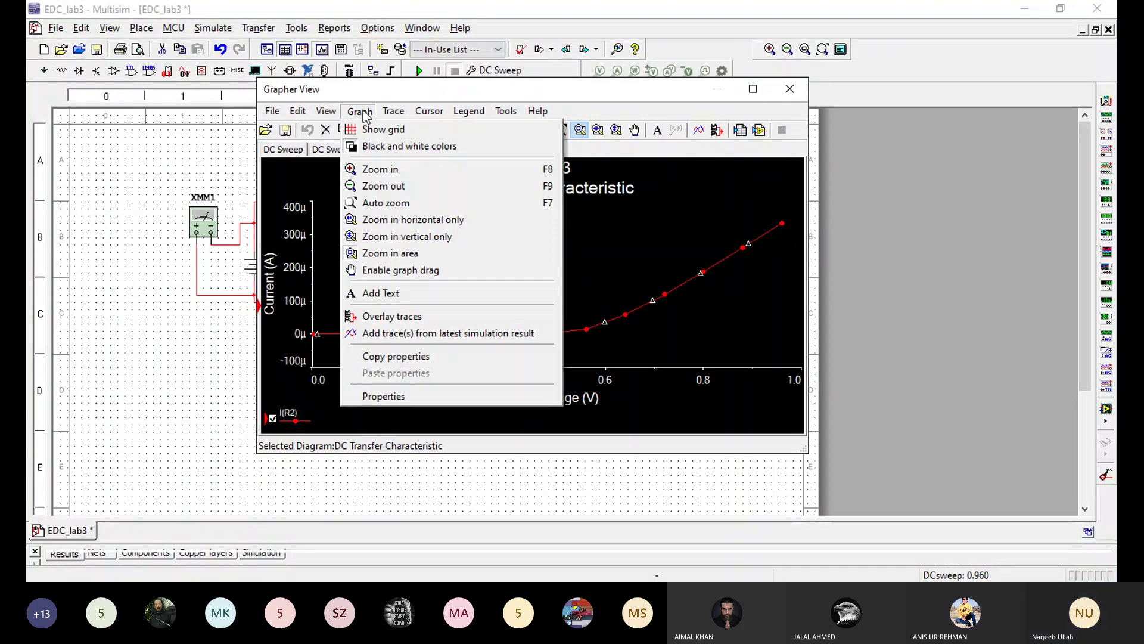
{"action": "mouse_move", "coordinate": [301, 118]}
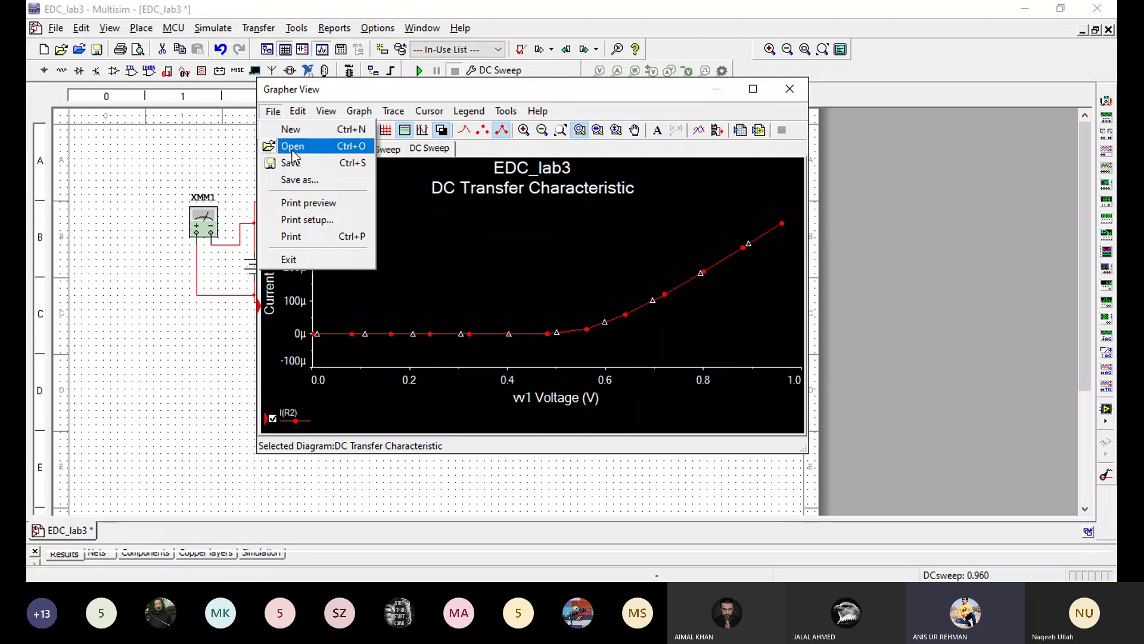
{"action": "left_click", "coordinate": [299, 203]}
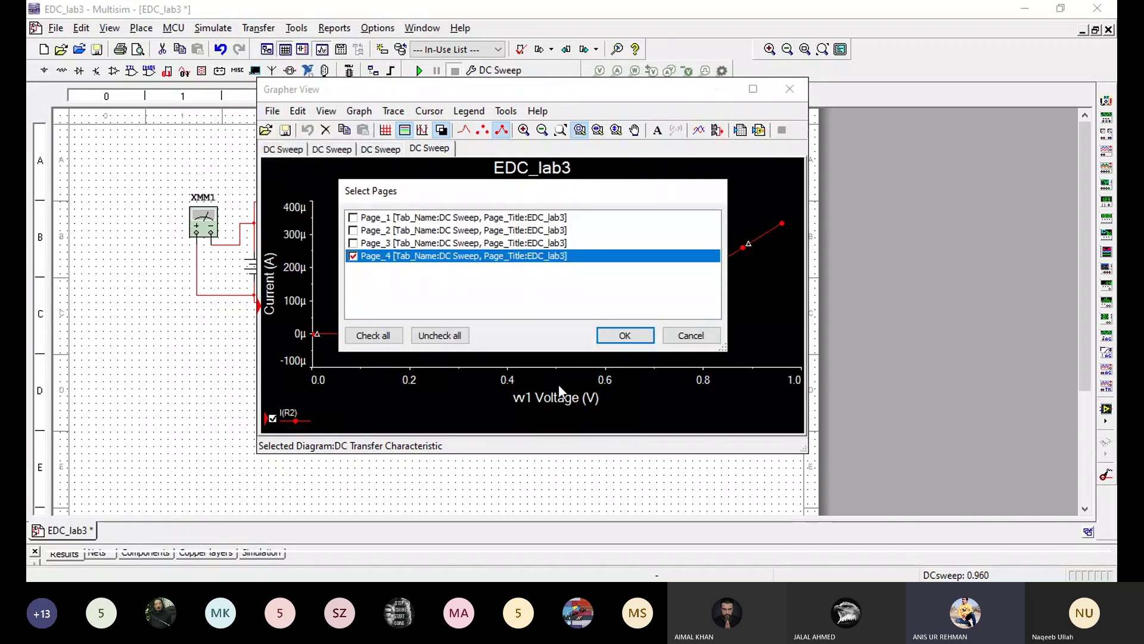
{"action": "left_click", "coordinate": [619, 336]}
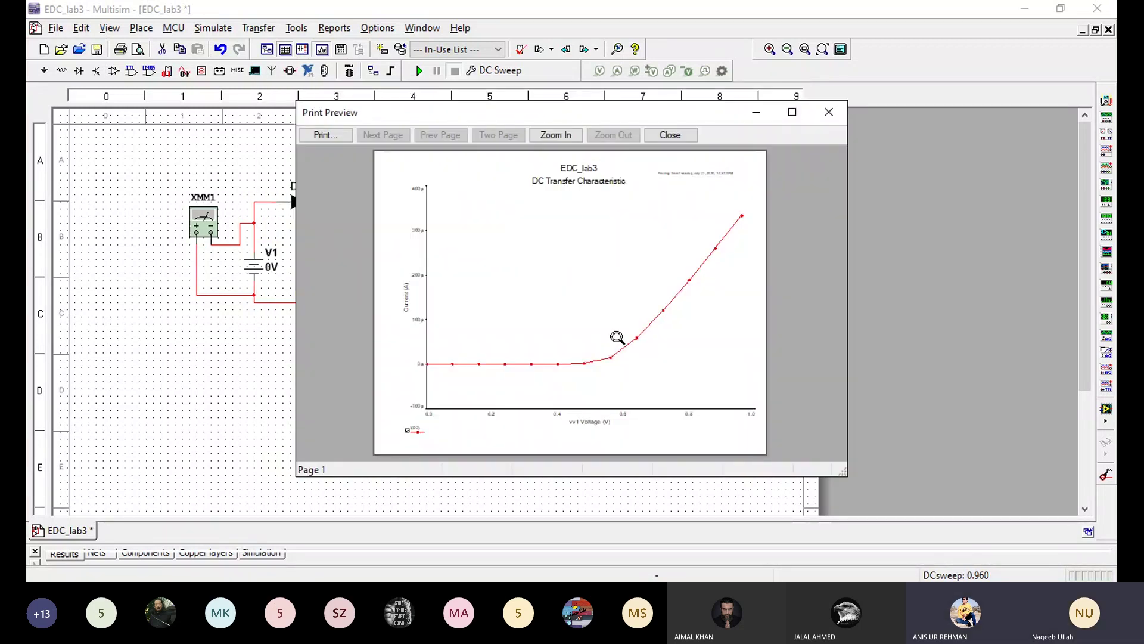
- Examine the previewed DC transfer characteristic at different magnifications and in a maximized window, and close the preview
{"action": "left_click", "coordinate": [618, 337]}
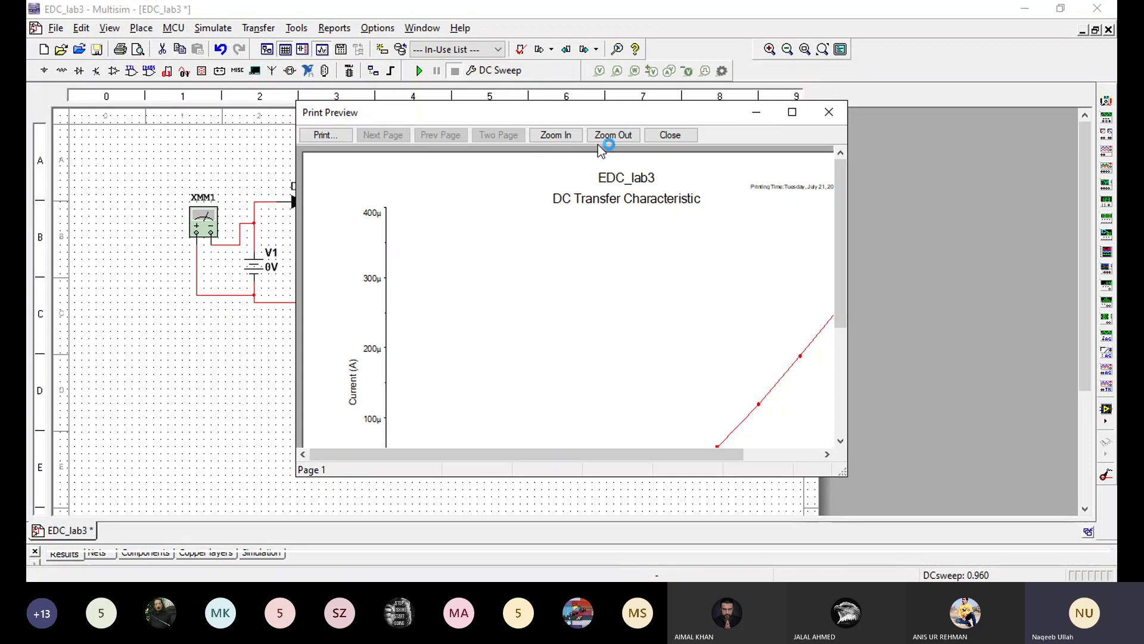
{"action": "left_click", "coordinate": [563, 141]}
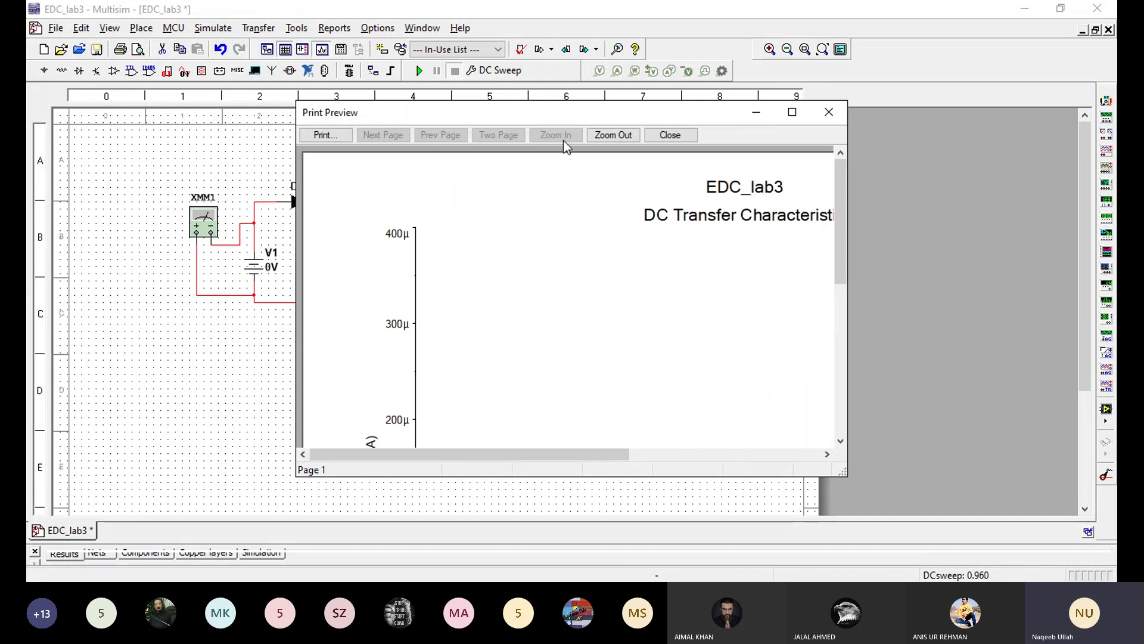
{"action": "left_click", "coordinate": [609, 139]}
{"action": "left_click", "coordinate": [609, 138]}
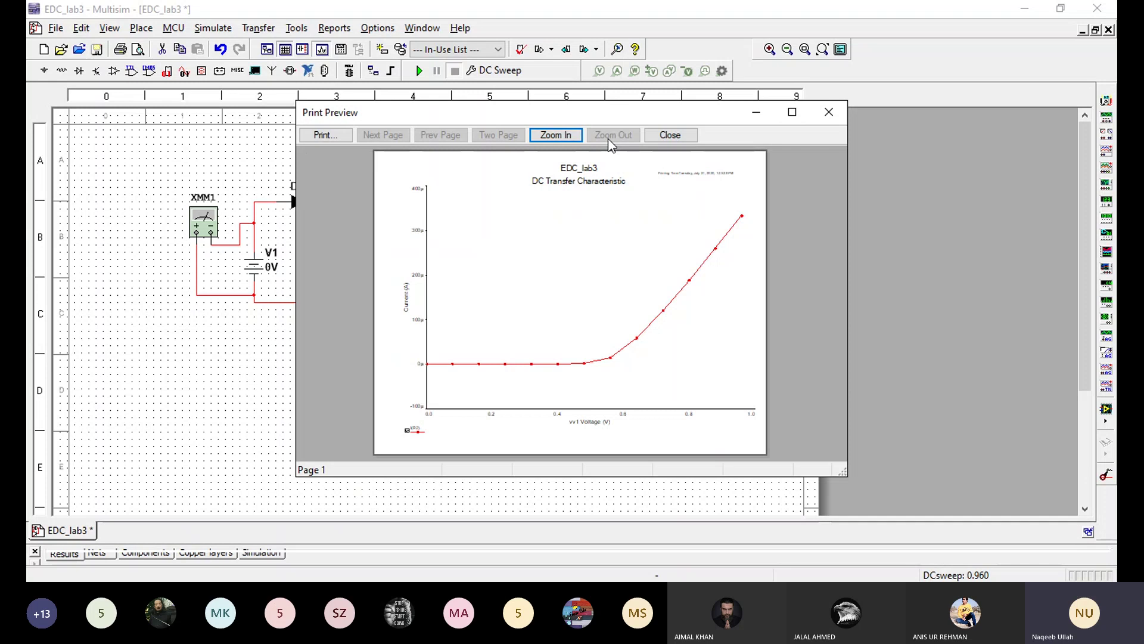
{"action": "left_click", "coordinate": [792, 112]}
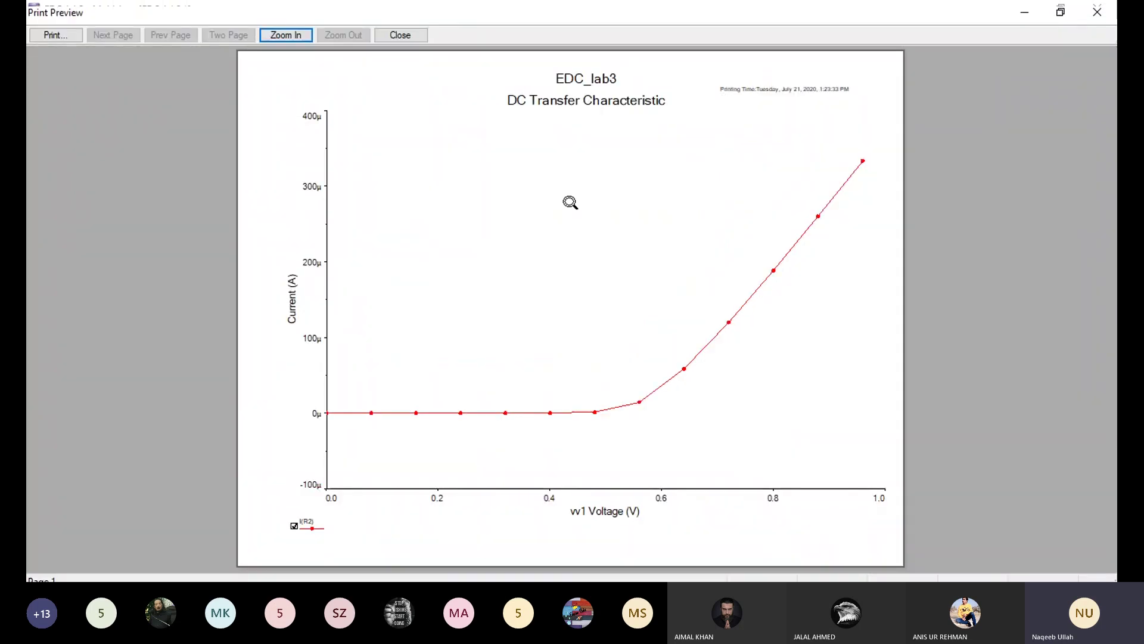
{"action": "left_click", "coordinate": [570, 202]}
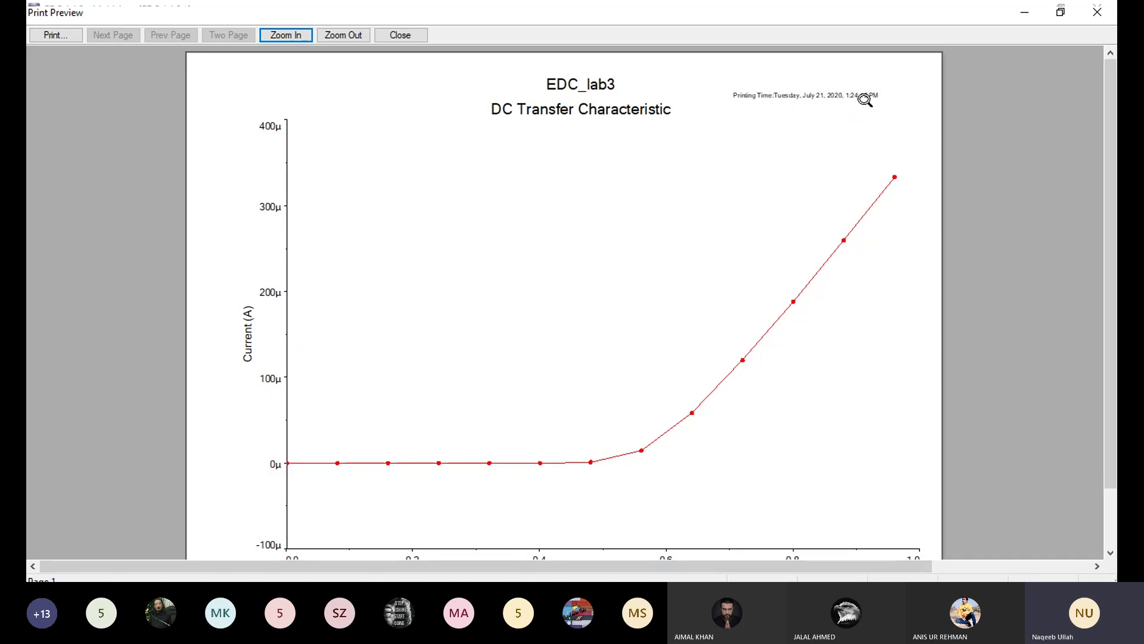
{"action": "left_click", "coordinate": [1102, 12]}
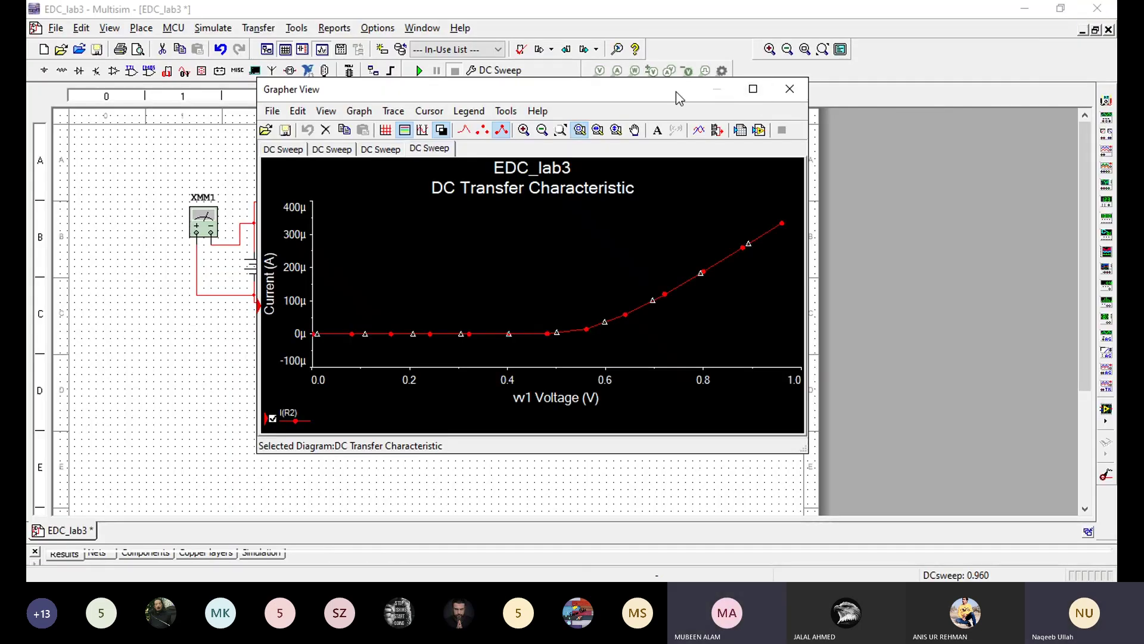
{"action": "left_click_drag", "start_coordinate": [676, 91], "coordinate": [696, 141]}
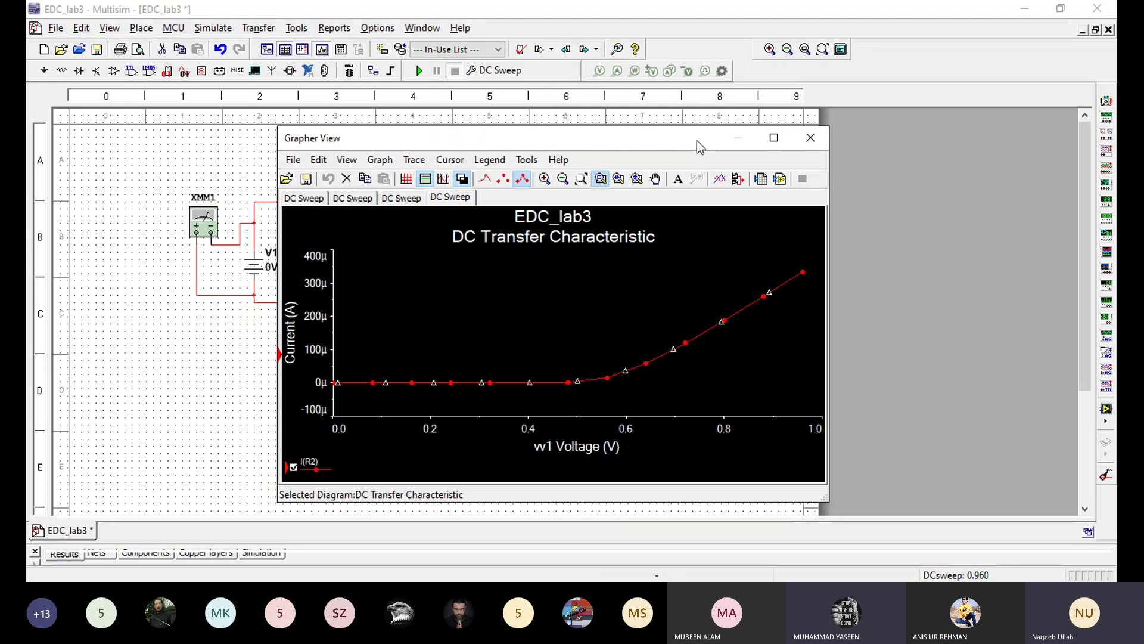
{"action": "left_click_drag", "start_coordinate": [696, 141], "coordinate": [696, 121]}
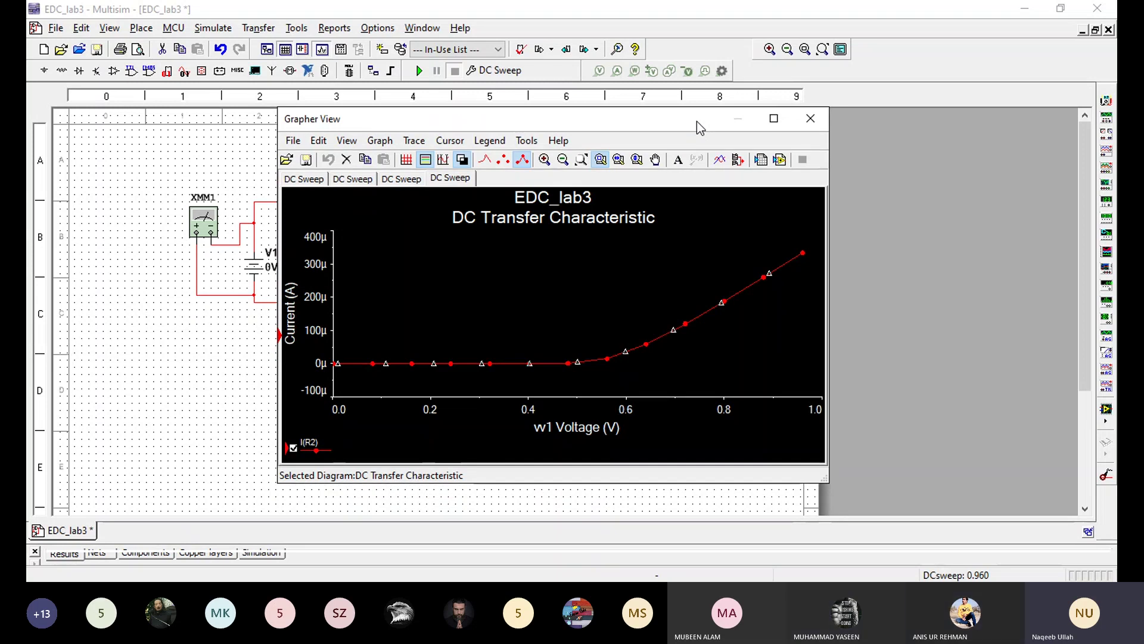
{"action": "left_click_drag", "start_coordinate": [696, 120], "coordinate": [688, 123]}
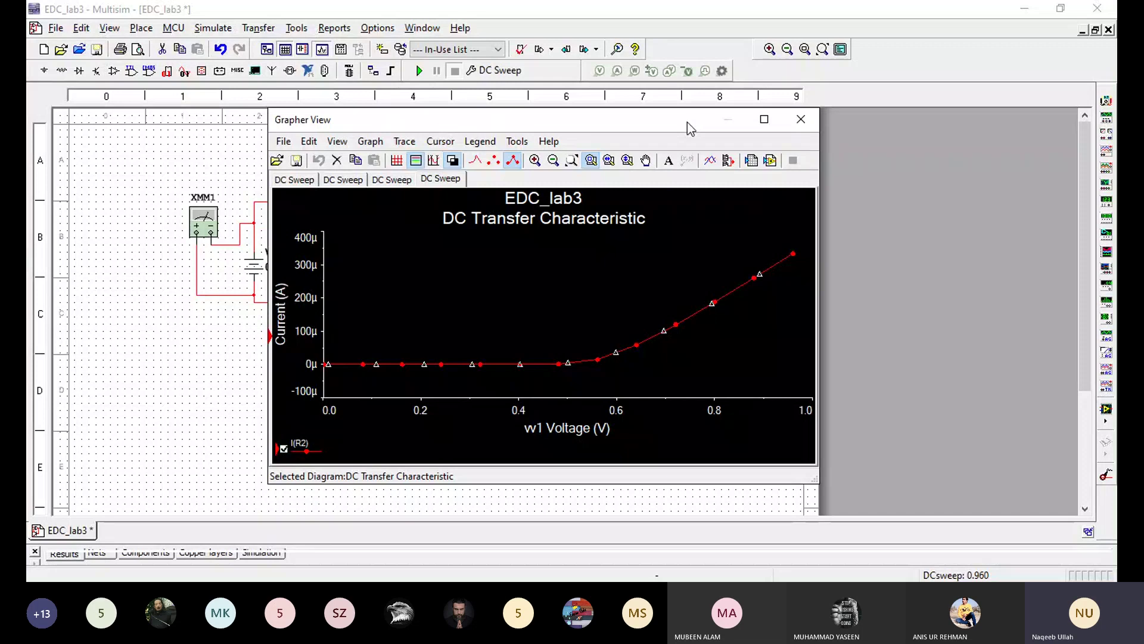
{"action": "left_click_drag", "start_coordinate": [687, 123], "coordinate": [687, 125]}
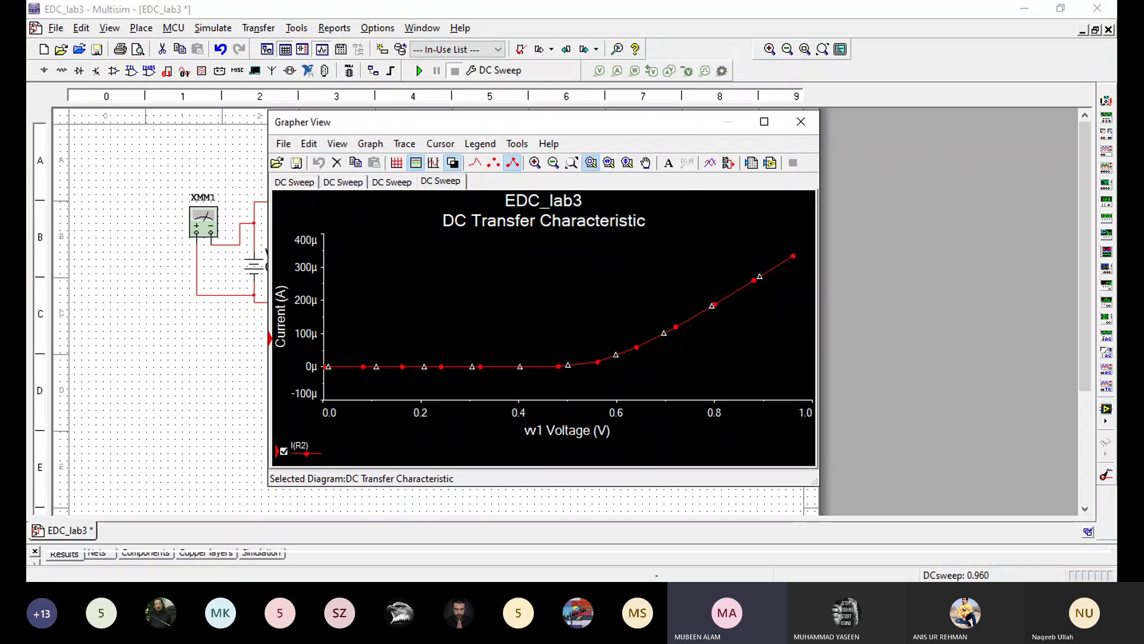
{"action": "key", "text": "alt+Tab"}
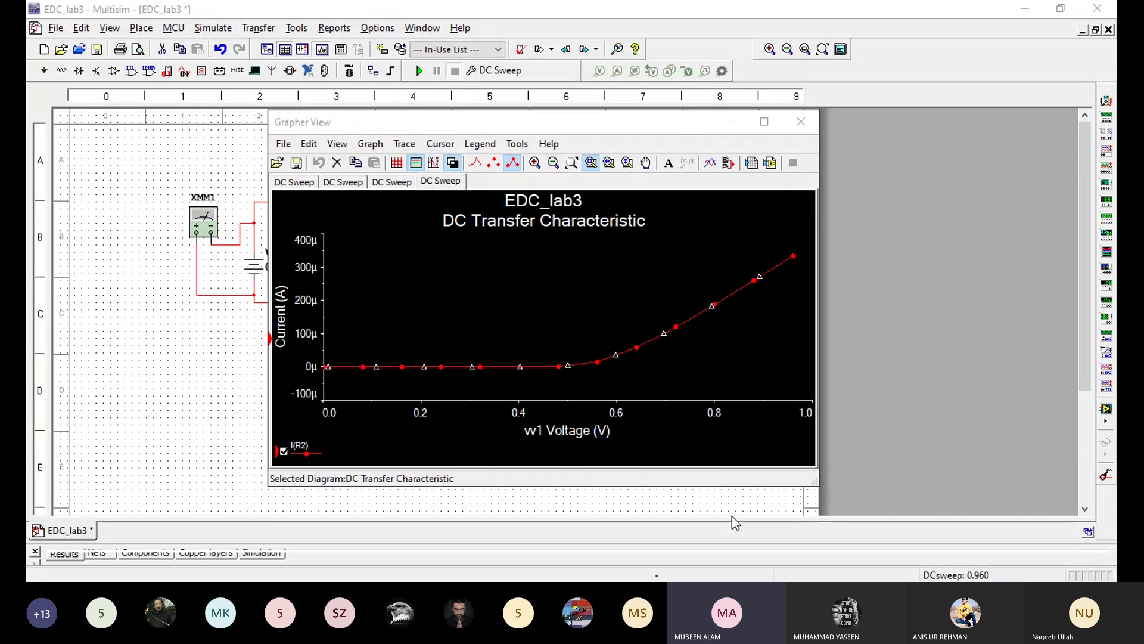